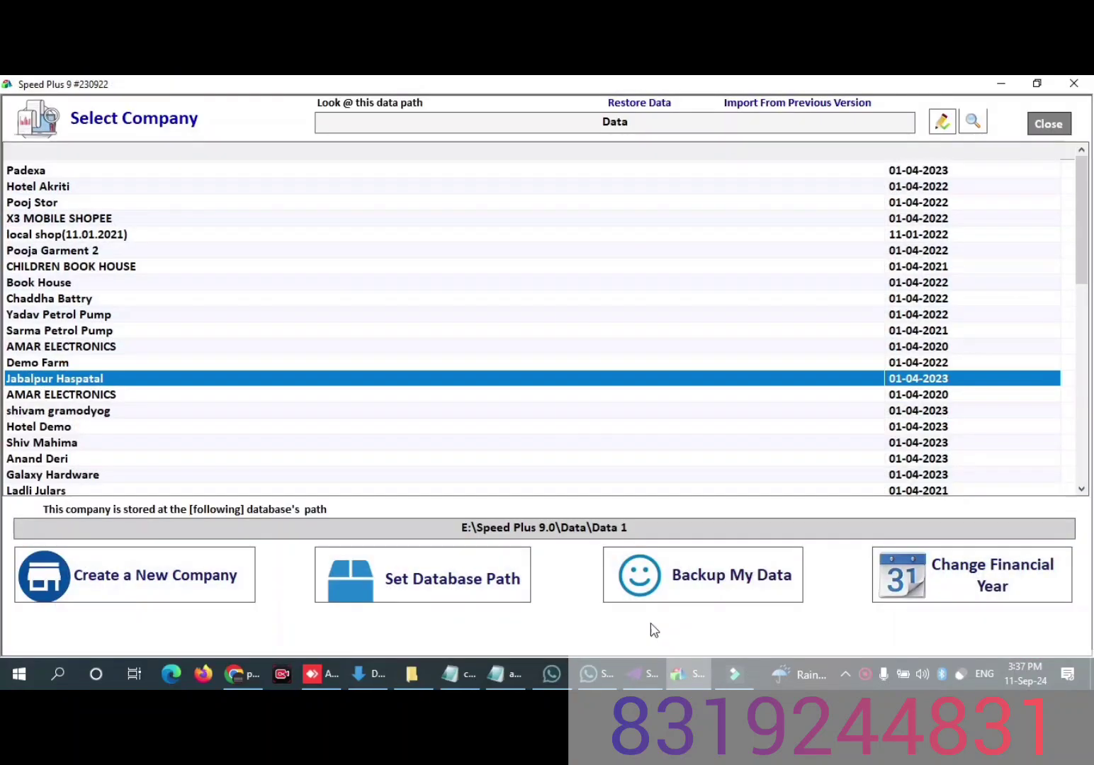
{"action": "key", "text": "Down"}
{"action": "key", "text": "Down"}
{"action": "key", "text": "Down"}
{"action": "key", "text": "Down"}
{"action": "key", "text": "Down"}
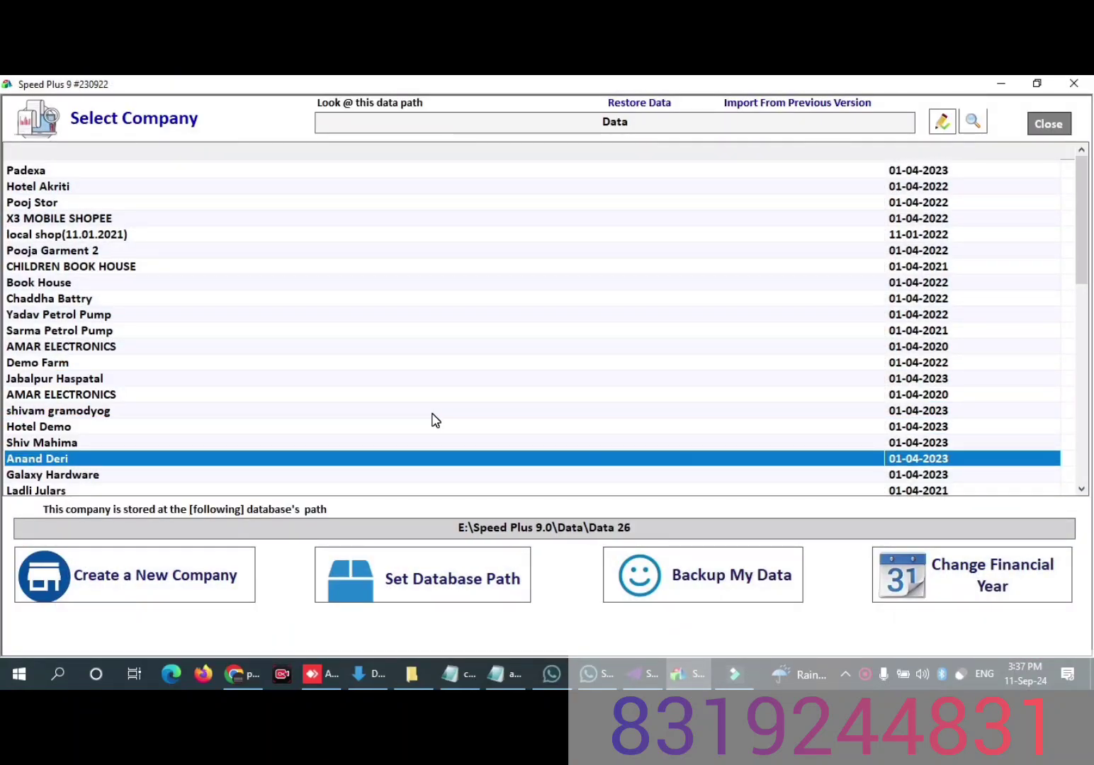
{"action": "key", "text": "Down"}
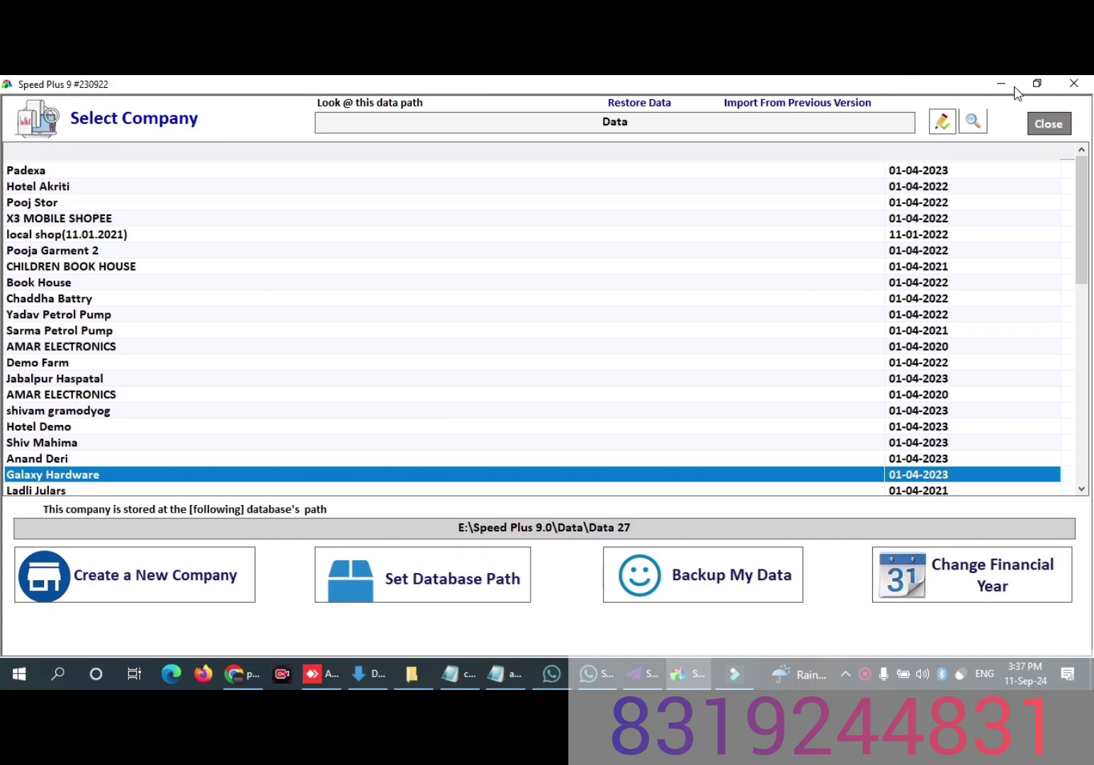
{"action": "left_click", "coordinate": [1037, 84]}
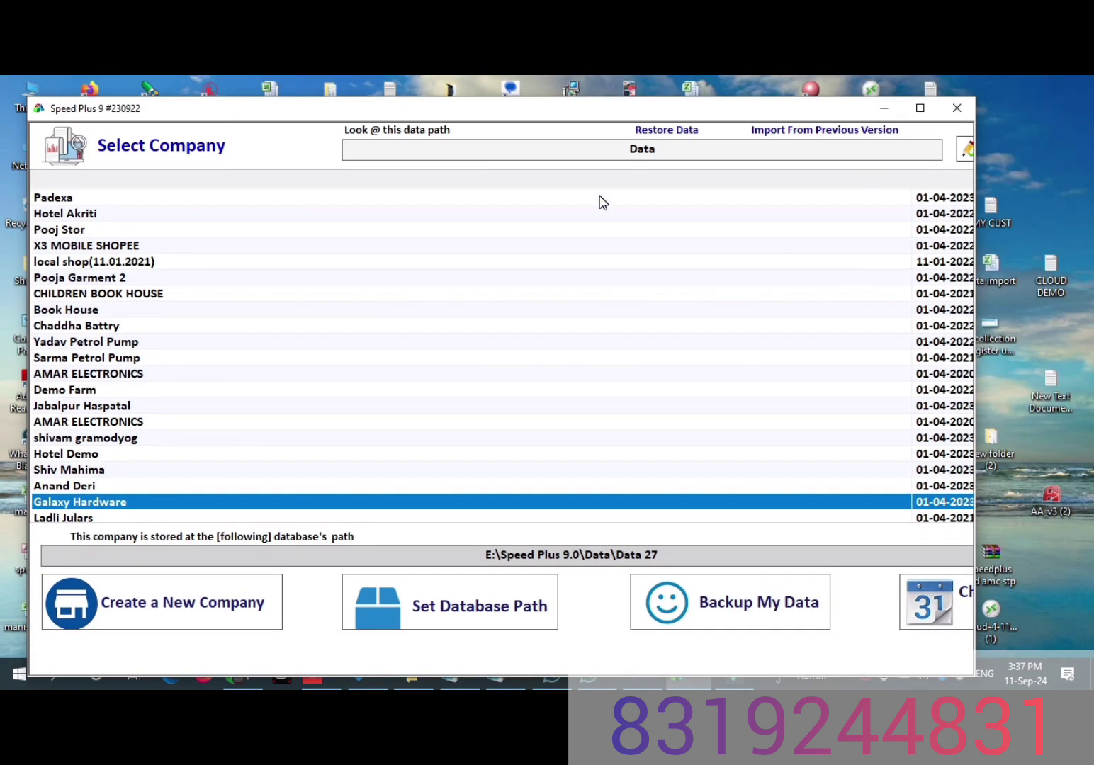
{"action": "left_click_drag", "start_coordinate": [492, 110], "coordinate": [590, 104]}
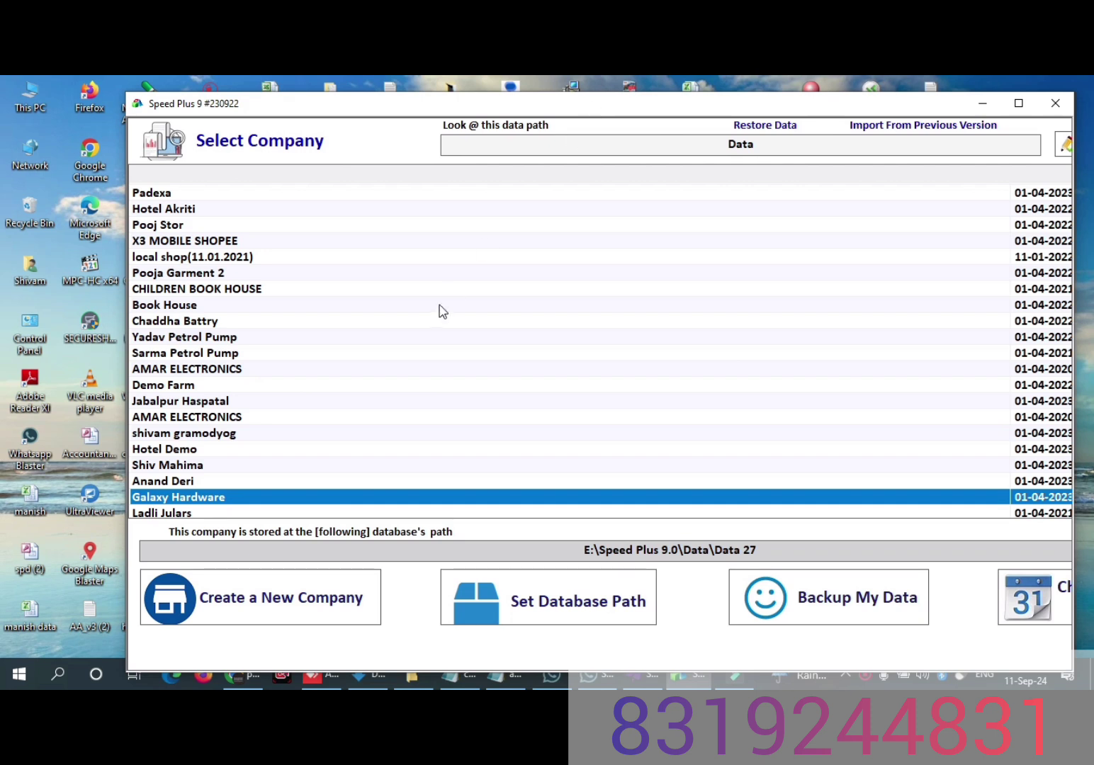
Step: Find Demo Hospital in the company list and open it
{"action": "left_click", "coordinate": [315, 357]}
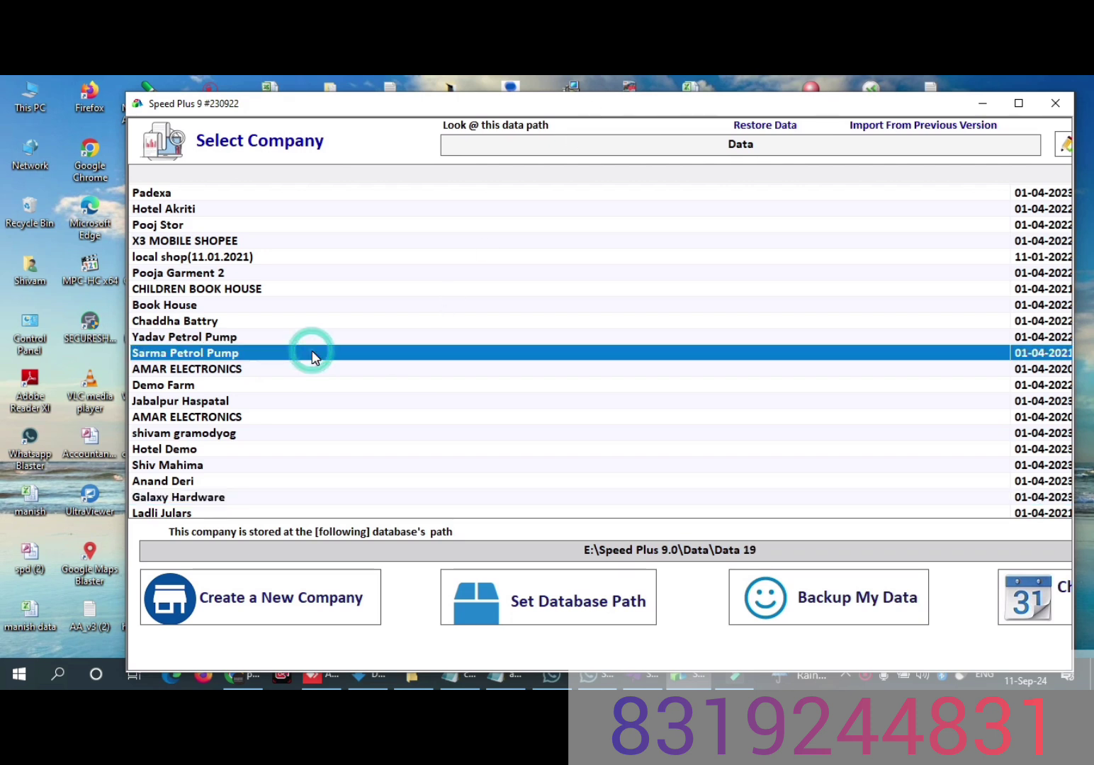
{"action": "key", "text": "h"}
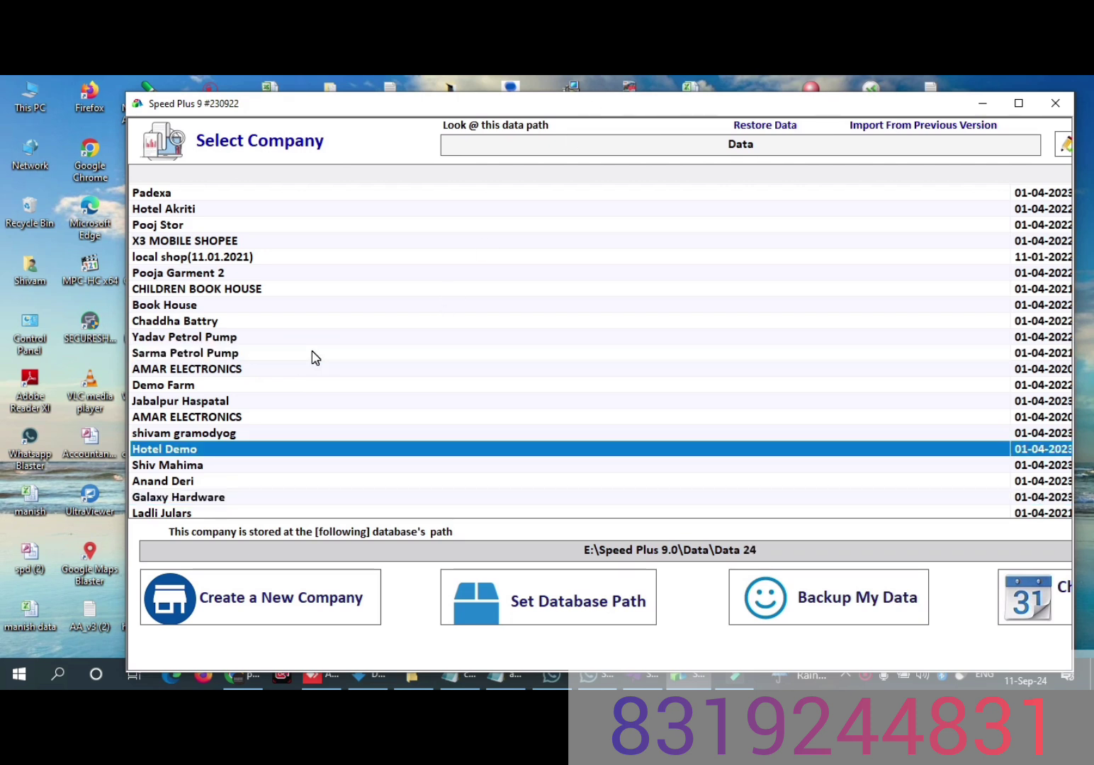
{"action": "key", "text": "d"}
{"action": "key", "text": "d"}
{"action": "key", "text": "d"}
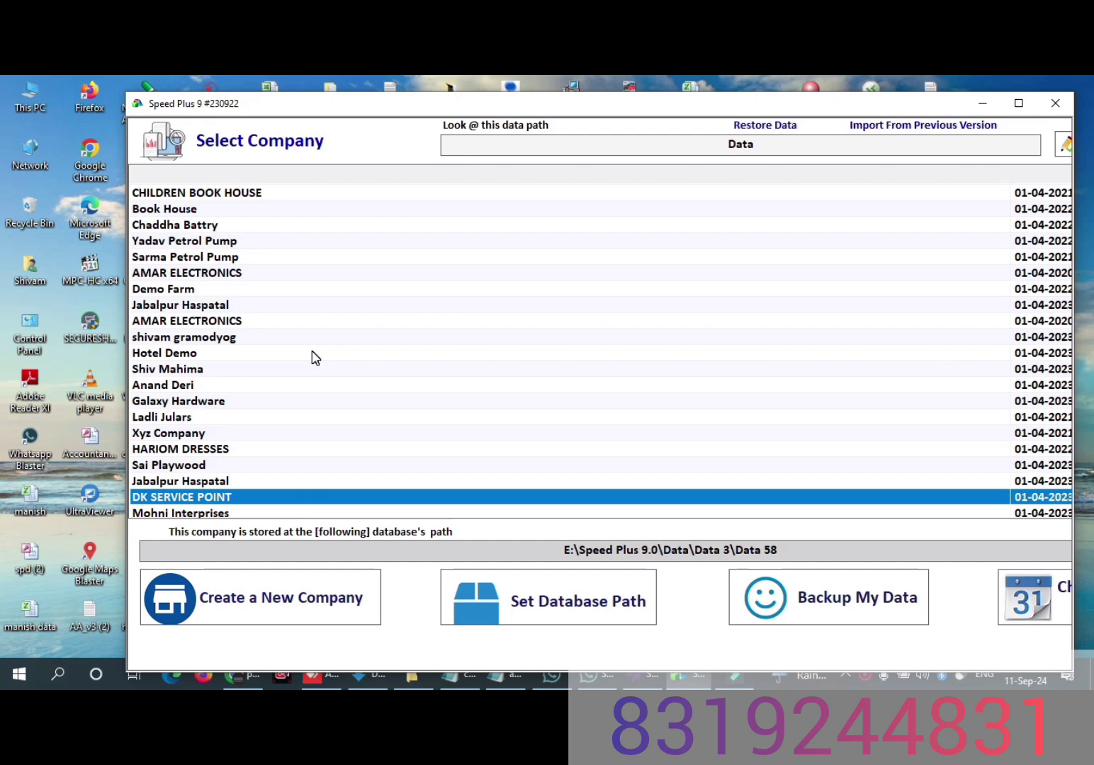
{"action": "key", "text": "d"}
{"action": "key", "text": "d"}
{"action": "key", "text": "d"}
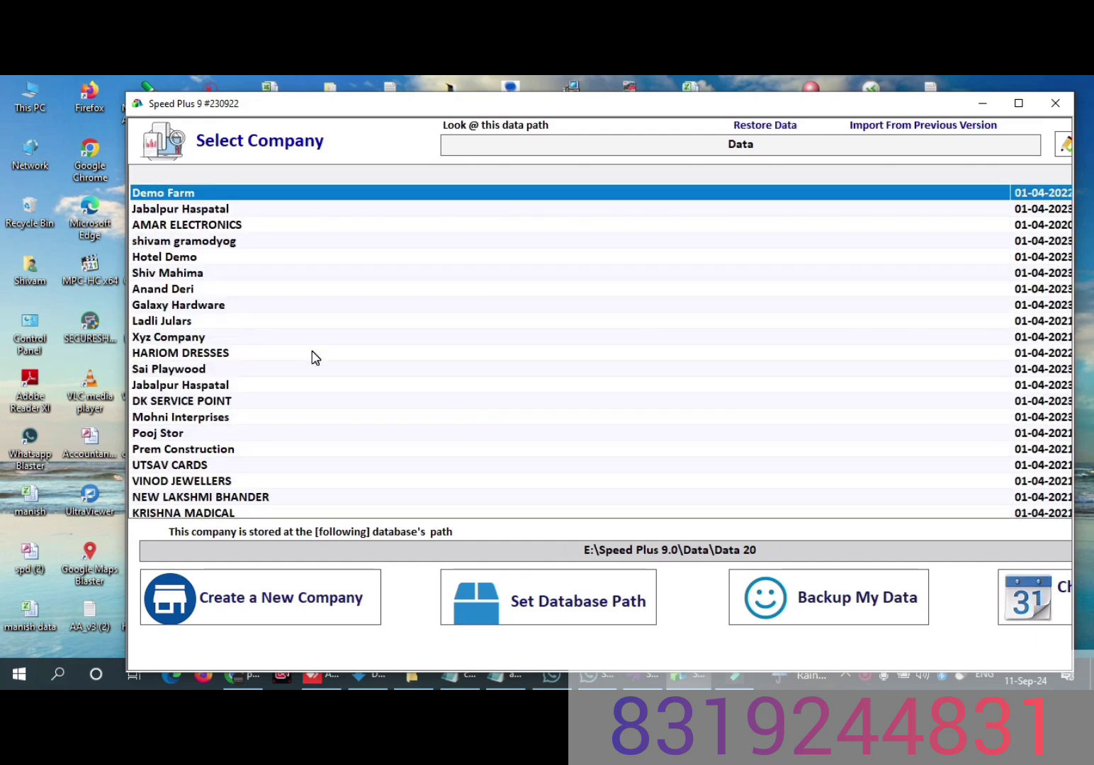
{"action": "key", "text": "d"}
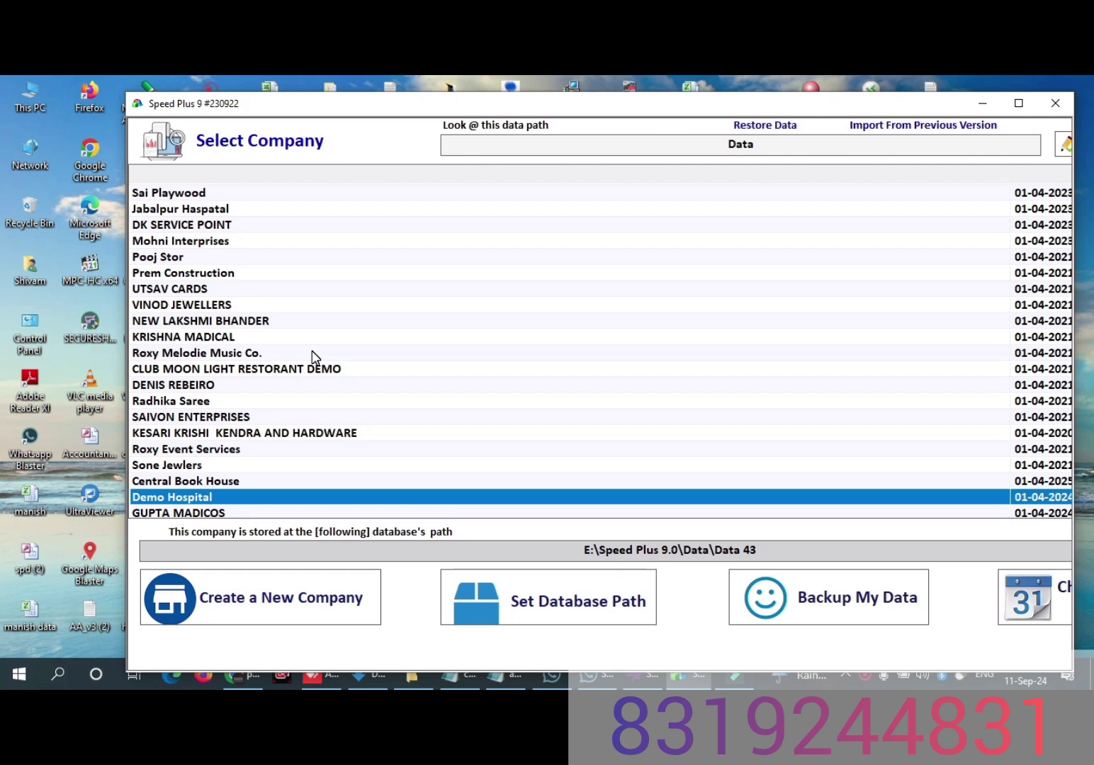
{"action": "left_click", "coordinate": [1017, 105]}
{"action": "double_click", "coordinate": [172, 500]}
Step: Log in to Demo Hospital by entering the numeric user ID and the account password
{"action": "key", "text": "BackSpace"}
{"action": "type", "text": "1"}
{"action": "key", "text": "Tab"}
{"action": "type", "text": "1"}
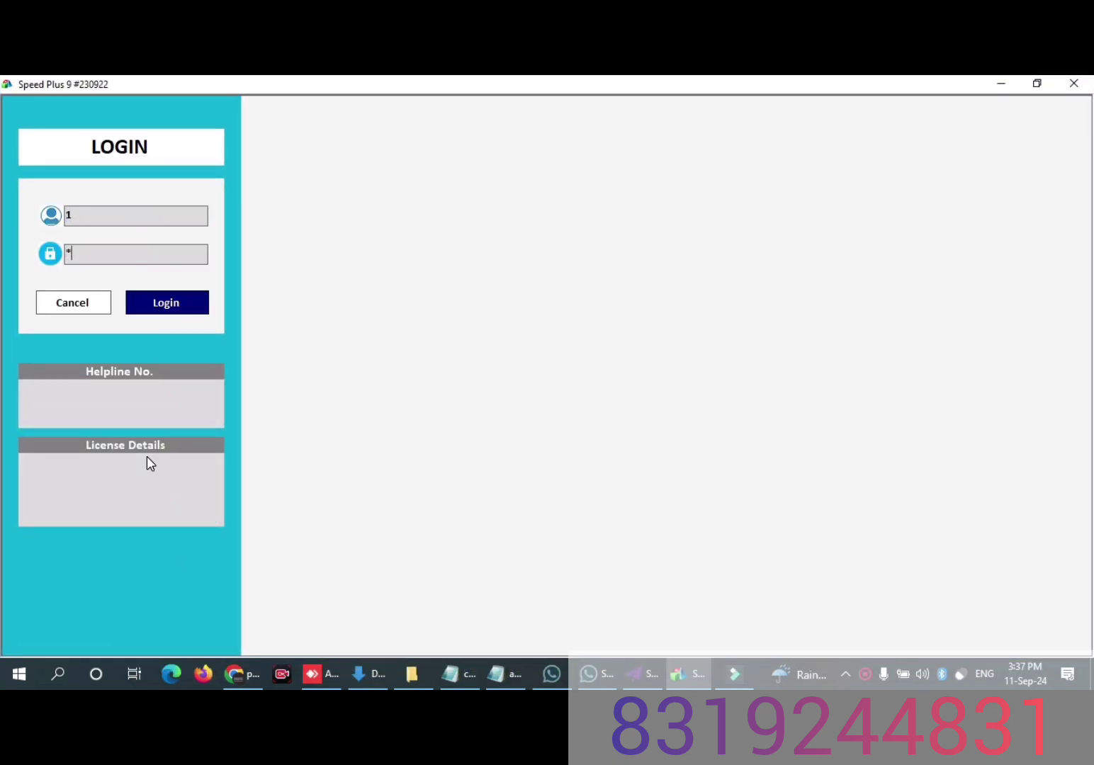
{"action": "left_click", "coordinate": [170, 306]}
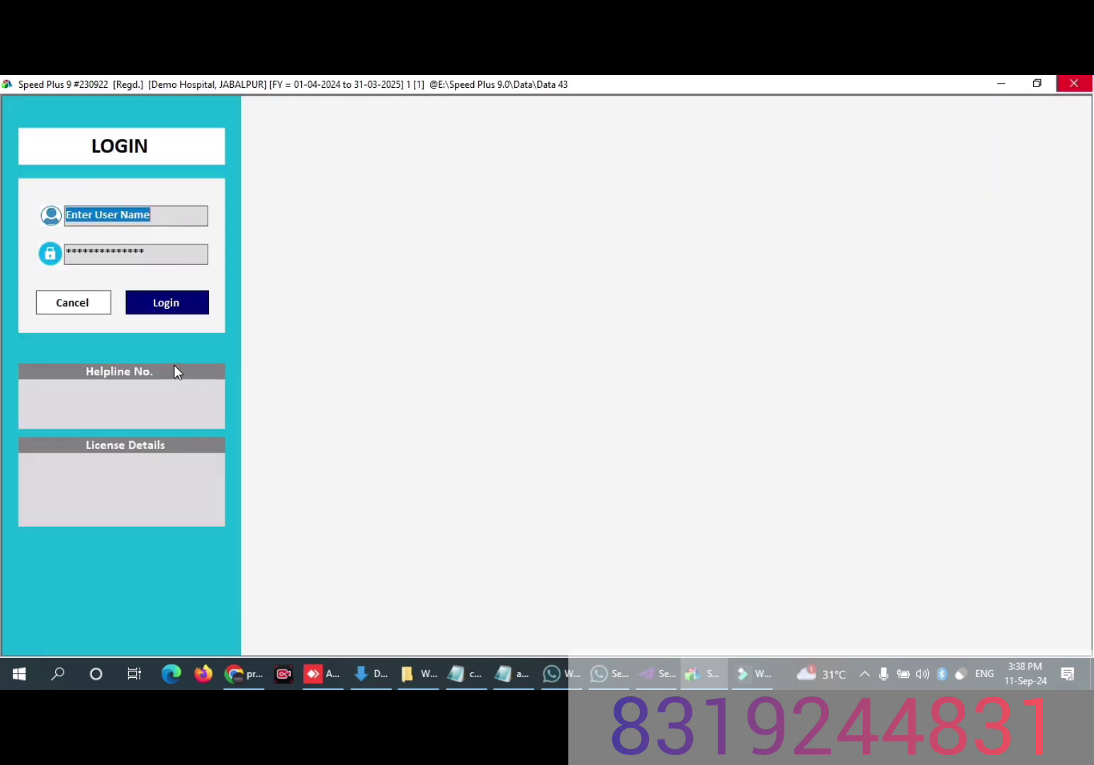
Step: Log in to Demo Hospital with the user name admin and the account password
{"action": "key", "text": "BackSpace"}
{"action": "type", "text": "1"}
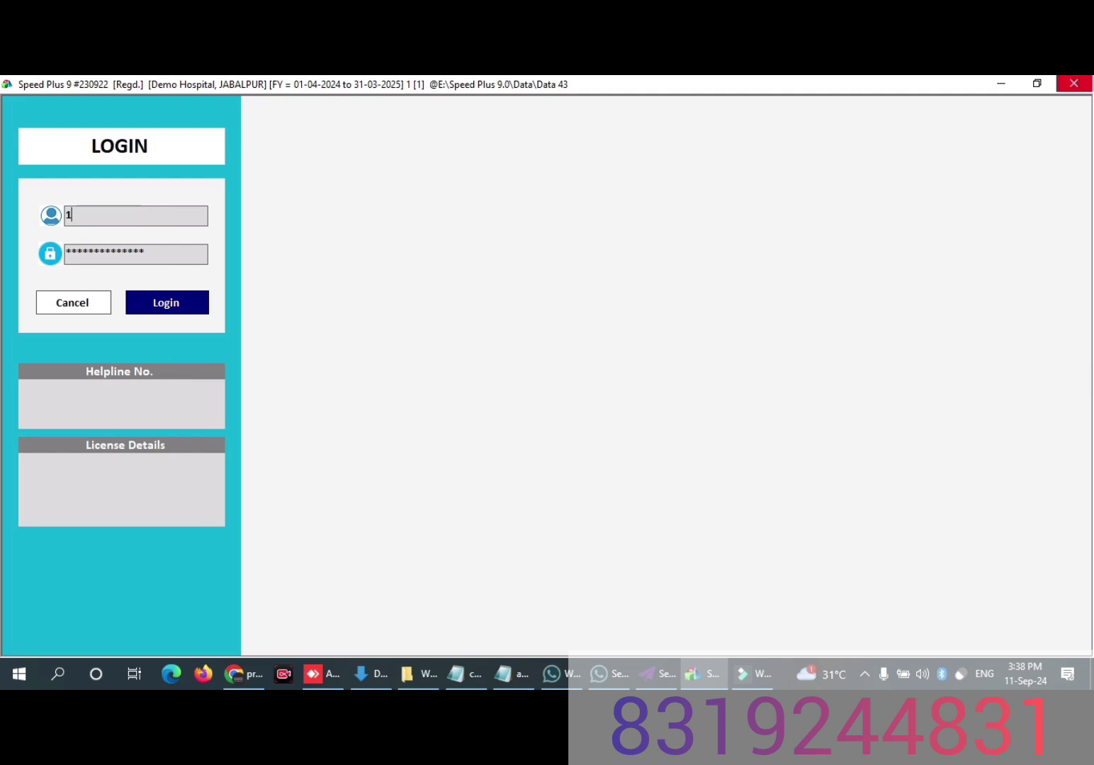
{"action": "key", "text": "Return"}
{"action": "left_click", "coordinate": [85, 215]}
{"action": "type", "text": "admin"}
{"action": "key", "text": "Return"}
{"action": "type", "text": "*****"}
{"action": "key", "text": "Return"}
{"action": "key", "text": "Return"}
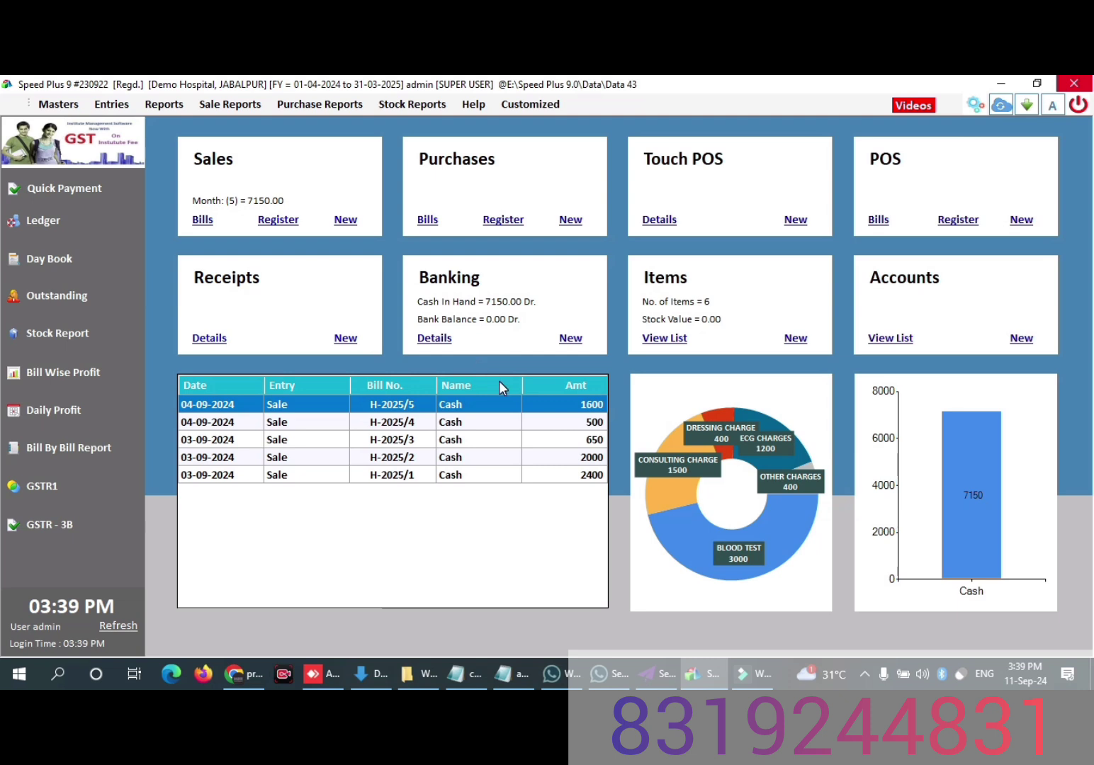
Step: From the item list, start a new item with STRIP as the primary unit and a conversion factor of 10
{"action": "left_click", "coordinate": [655, 343]}
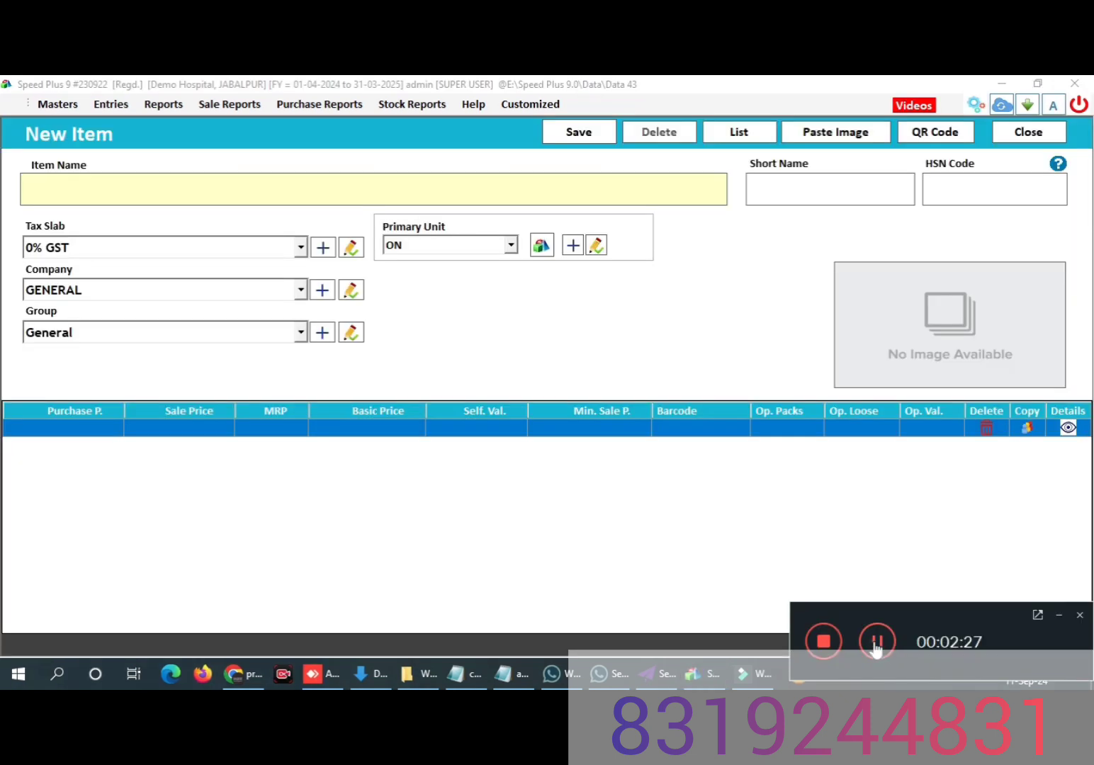
{"action": "key", "text": "Down"}
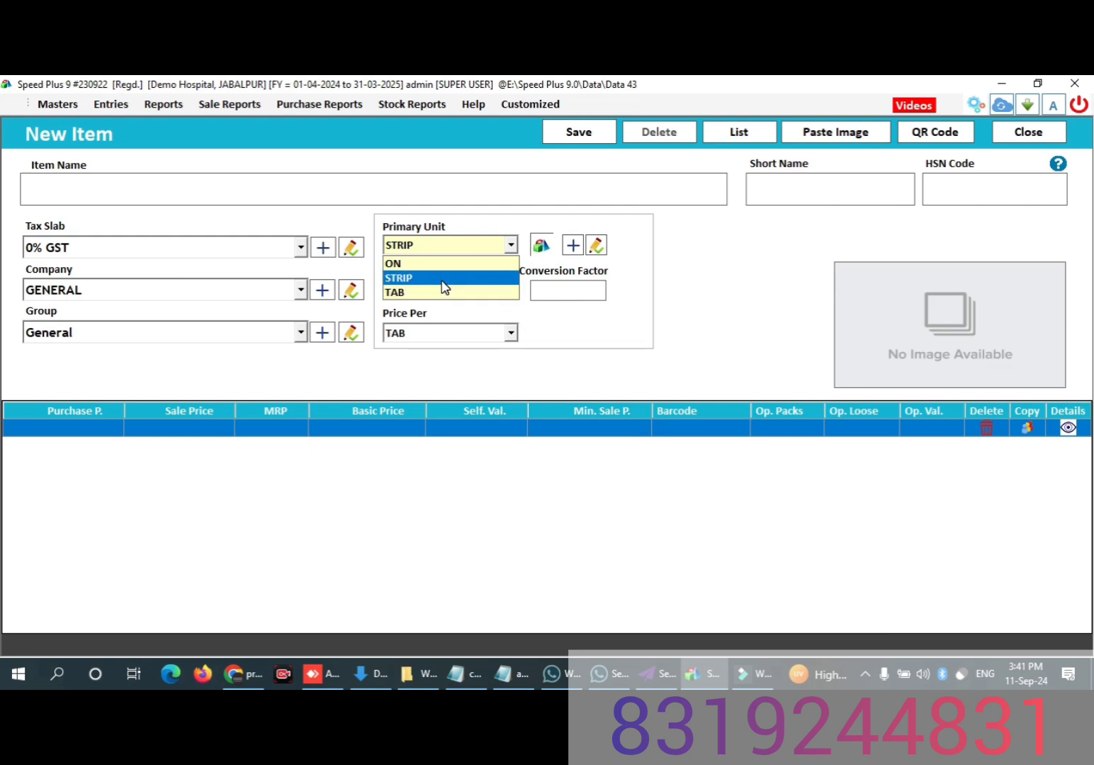
{"action": "left_click", "coordinate": [441, 280]}
{"action": "left_click", "coordinate": [541, 291]}
{"action": "type", "text": "10"}
{"action": "left_click", "coordinate": [509, 333]}
{"action": "left_click", "coordinate": [507, 335]}
{"action": "left_click", "coordinate": [508, 335]}
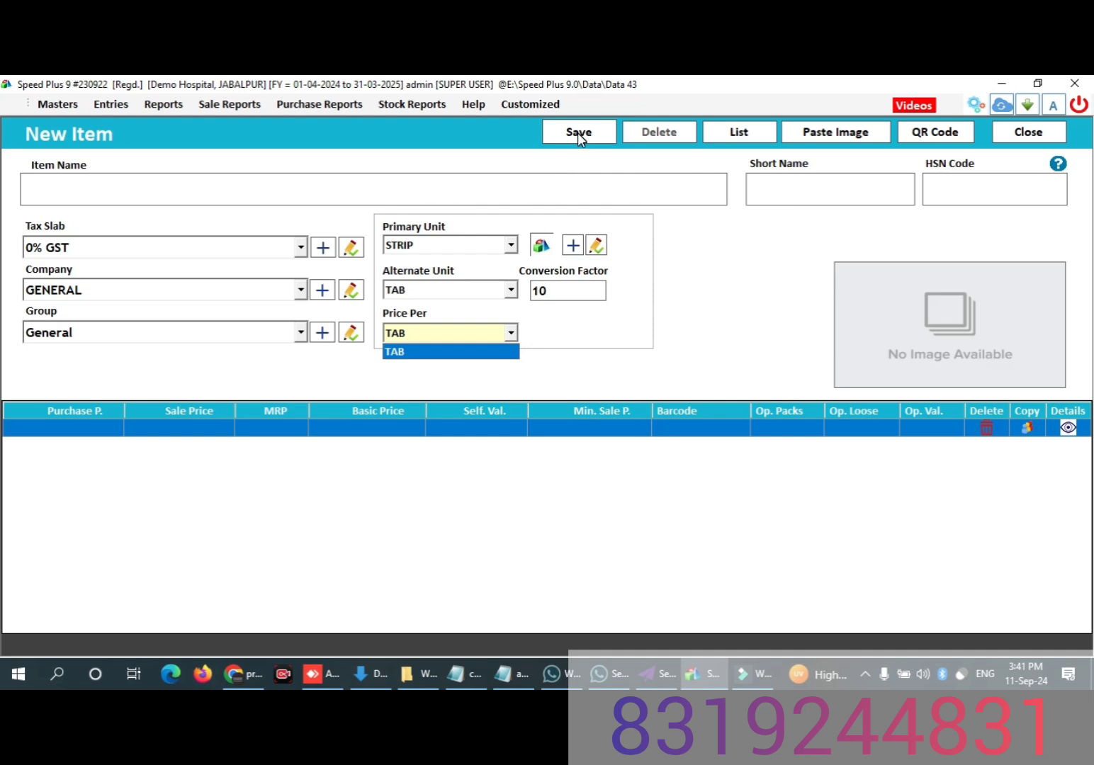
Step: Name the new item ADDERALL 500MG 10TAB
{"action": "left_click", "coordinate": [243, 182]}
{"action": "left_click", "coordinate": [245, 183]}
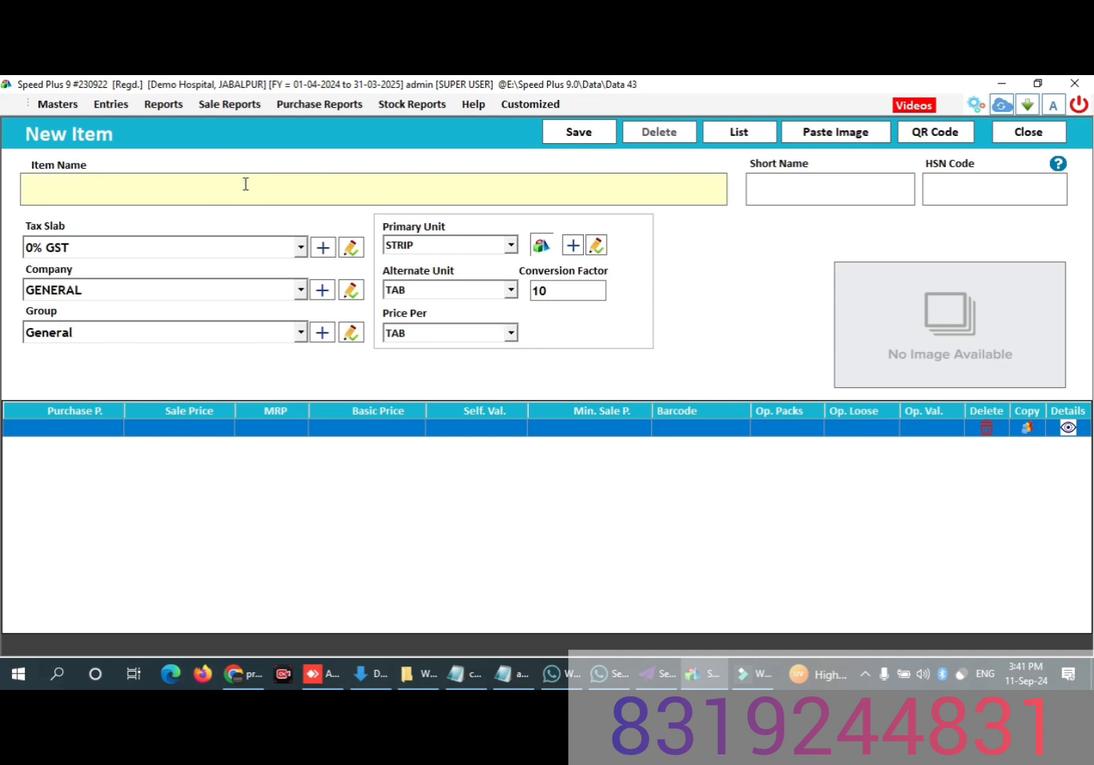
{"action": "type", "text": "ADDERALL"}
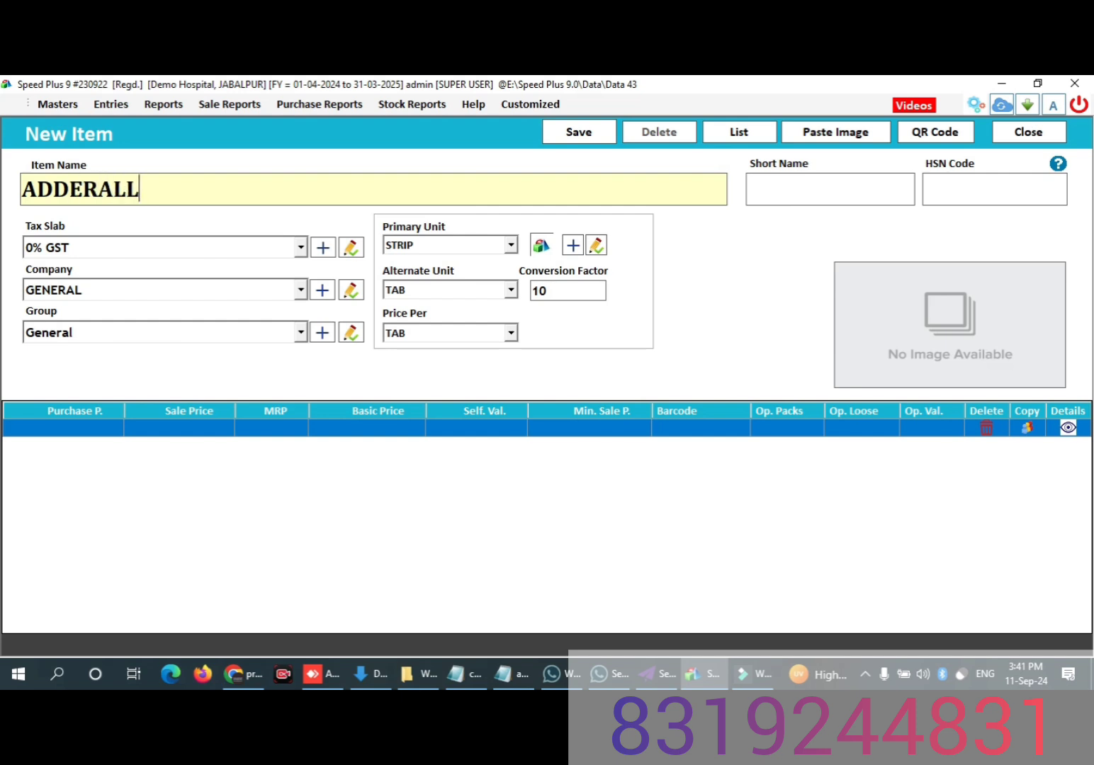
{"action": "type", "text": " 500MG 10 "}
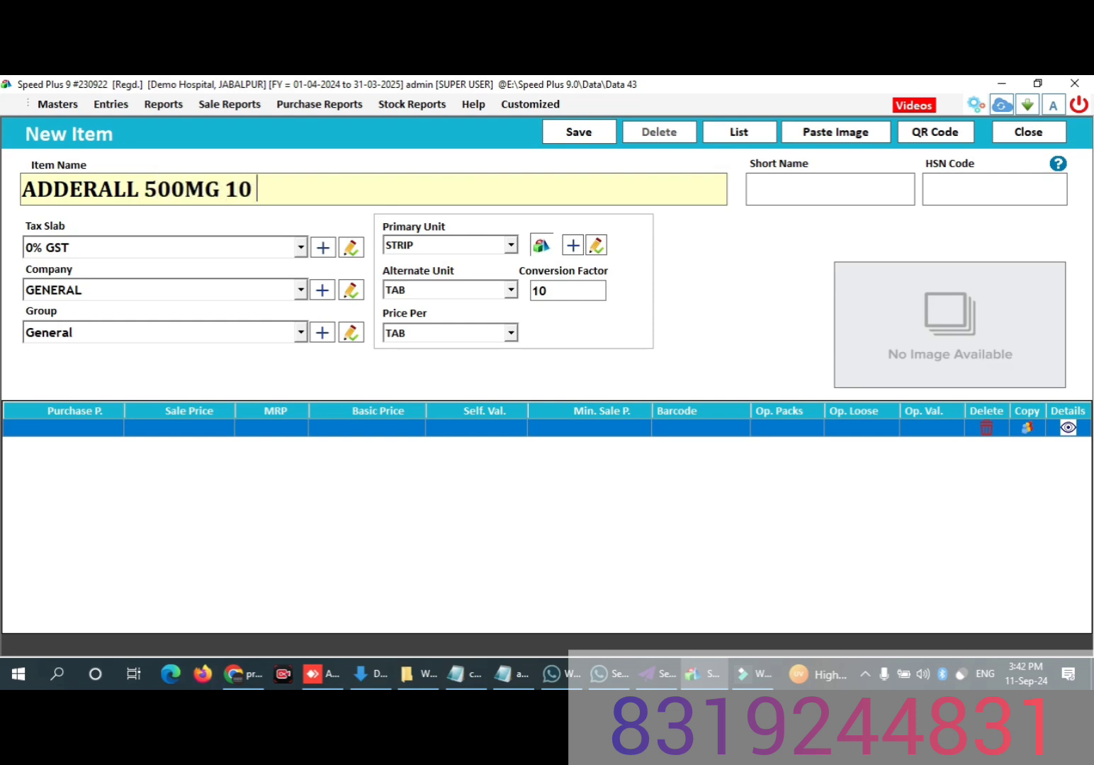
{"action": "type", "text": "TAB"}
Step: Accept the 0% GST slab, GENERAL company and General group, and set the item's price per STRIP
{"action": "key", "text": "Return"}
{"action": "key", "text": "Return"}
{"action": "key", "text": "Return"}
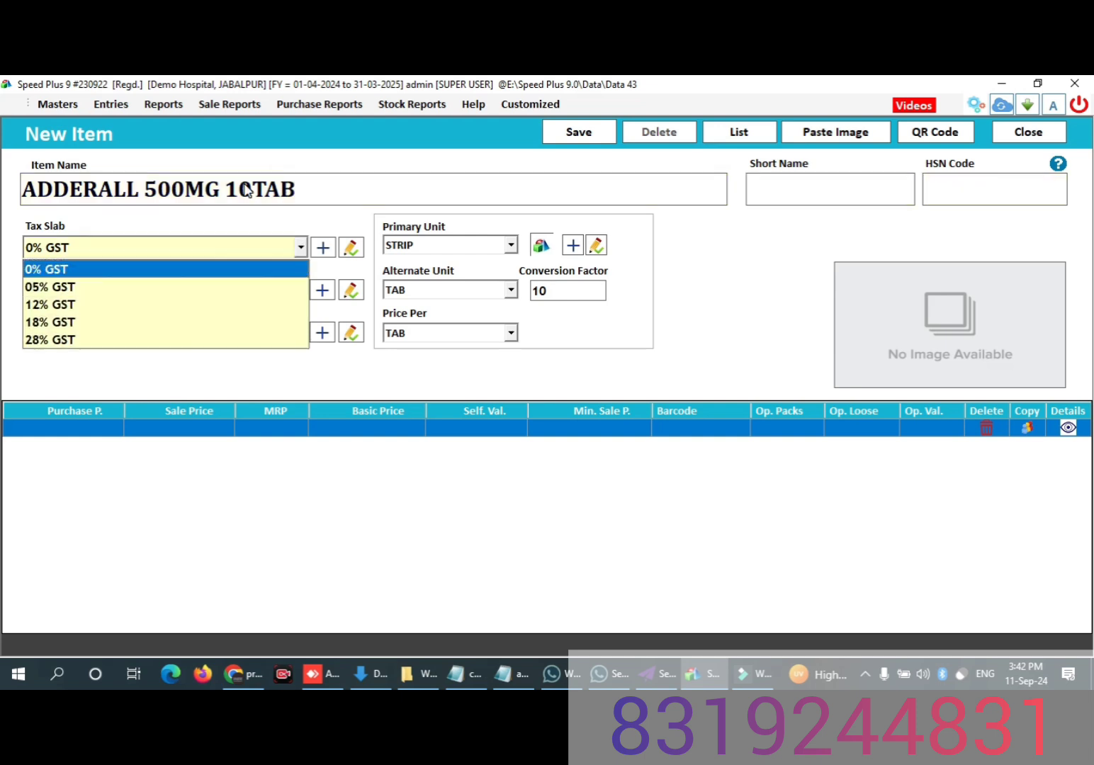
{"action": "key", "text": "Return"}
{"action": "key", "text": "Return"}
{"action": "key", "text": "Return"}
{"action": "key", "text": "Return"}
{"action": "key", "text": "Return"}
{"action": "key", "text": "Return"}
{"action": "key", "text": "Return"}
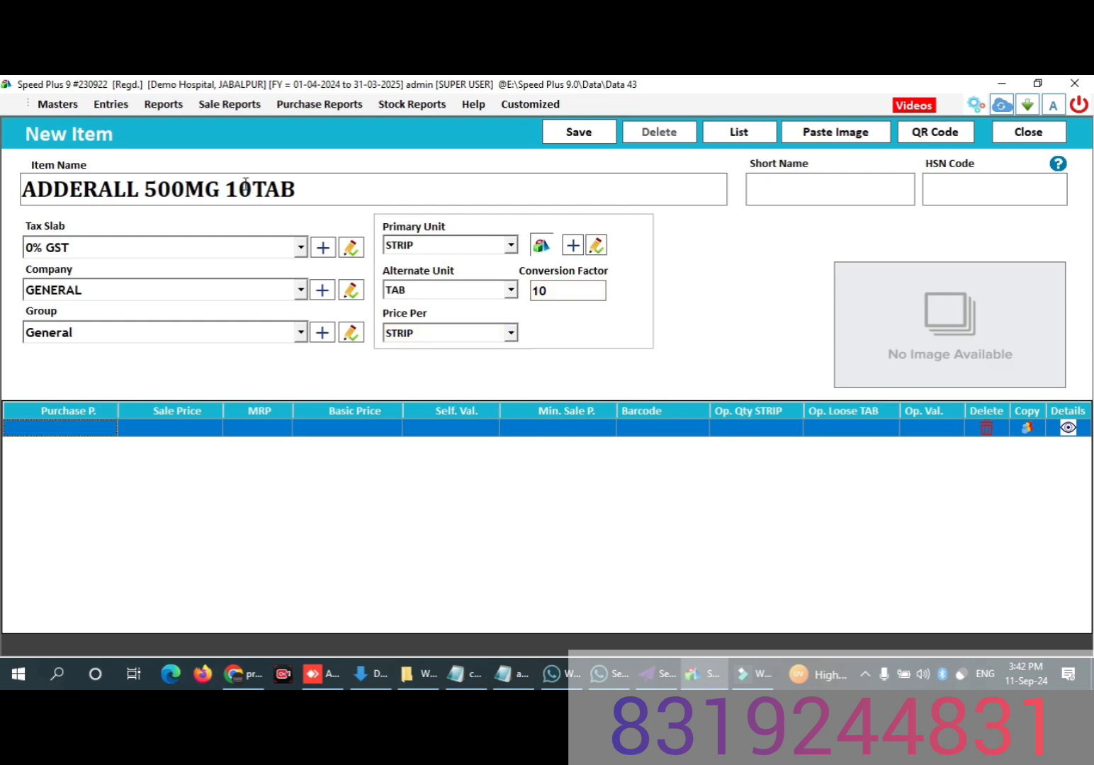
Step: Set both the sale price and the MRP of the new item to 50
{"action": "left_click", "coordinate": [199, 424]}
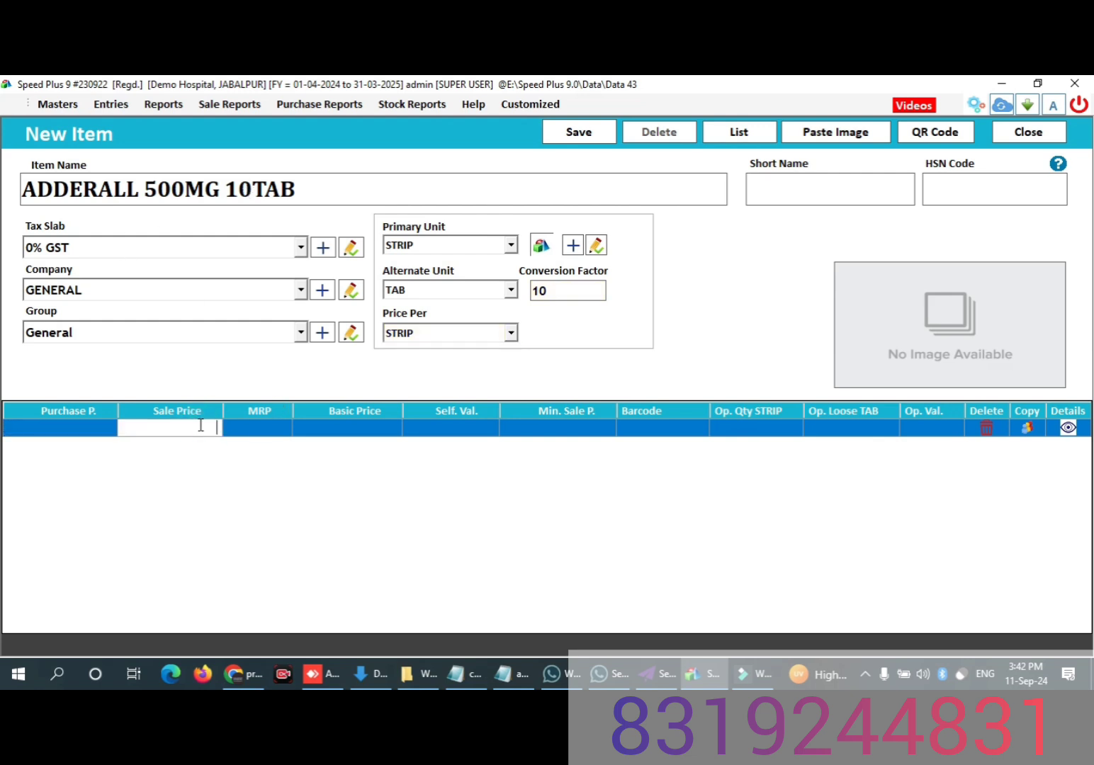
{"action": "type", "text": "50"}
{"action": "key", "text": "Return"}
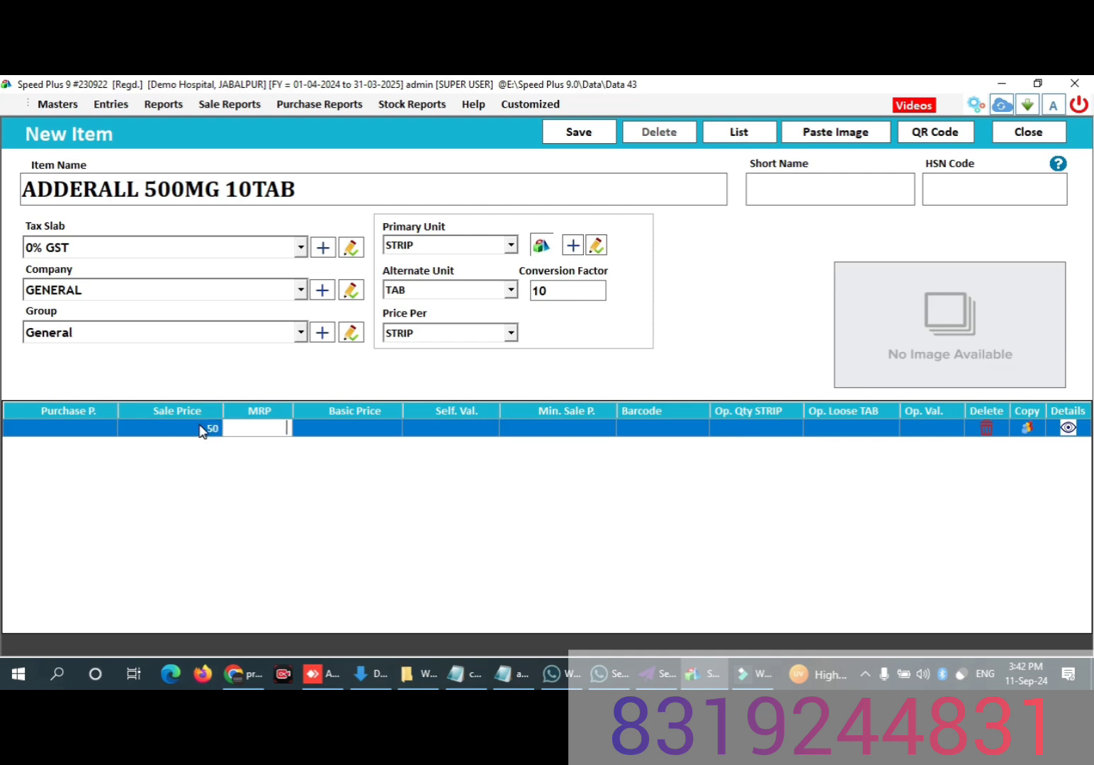
{"action": "type", "text": "500"}
{"action": "key", "text": "BackSpace"}
{"action": "key", "text": "Return"}
{"action": "key", "text": "Return"}
{"action": "key", "text": "Return"}
{"action": "key", "text": "Return"}
{"action": "key", "text": "Return"}
{"action": "key", "text": "Return"}
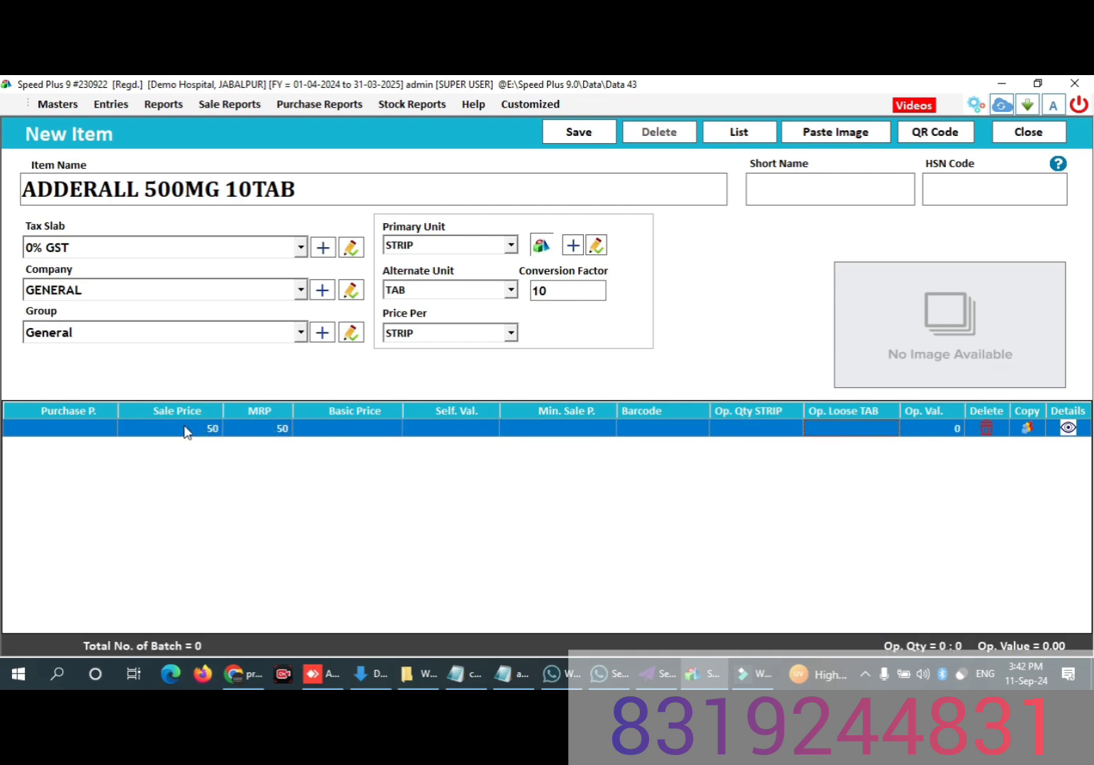
Step: Set the opening quantity to 10 strips and save the new item
{"action": "left_click", "coordinate": [727, 423]}
{"action": "type", "text": "10"}
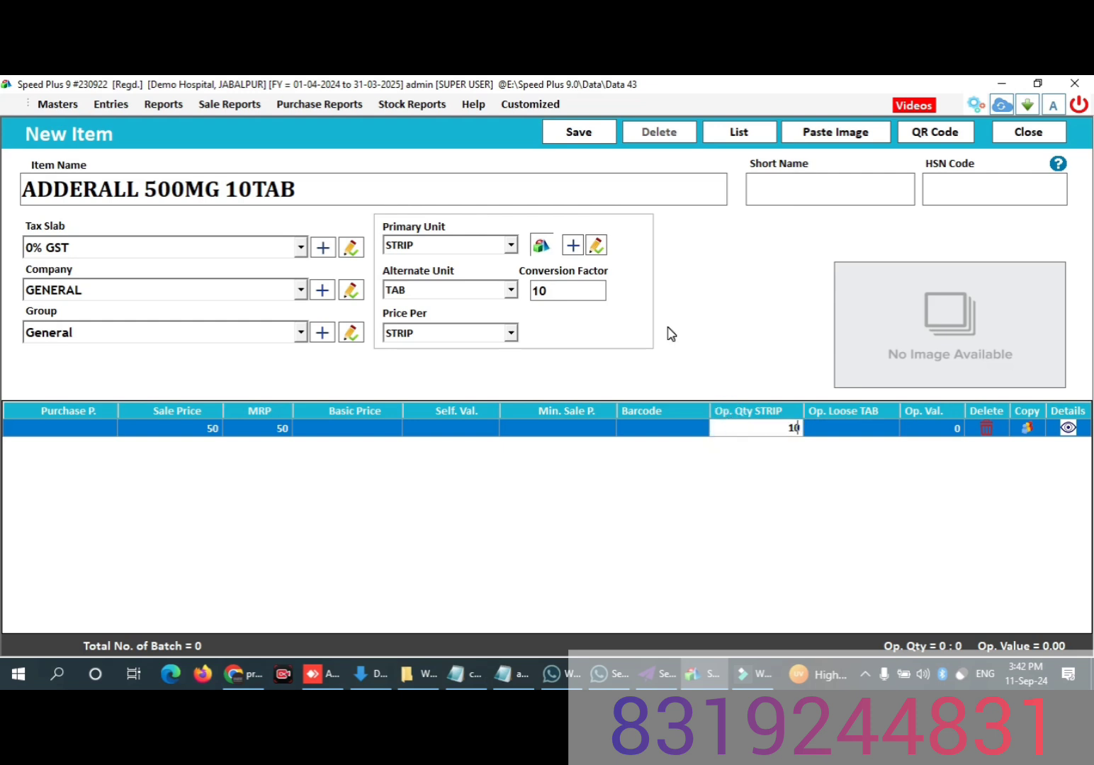
{"action": "left_click", "coordinate": [577, 133]}
{"action": "left_click", "coordinate": [578, 133]}
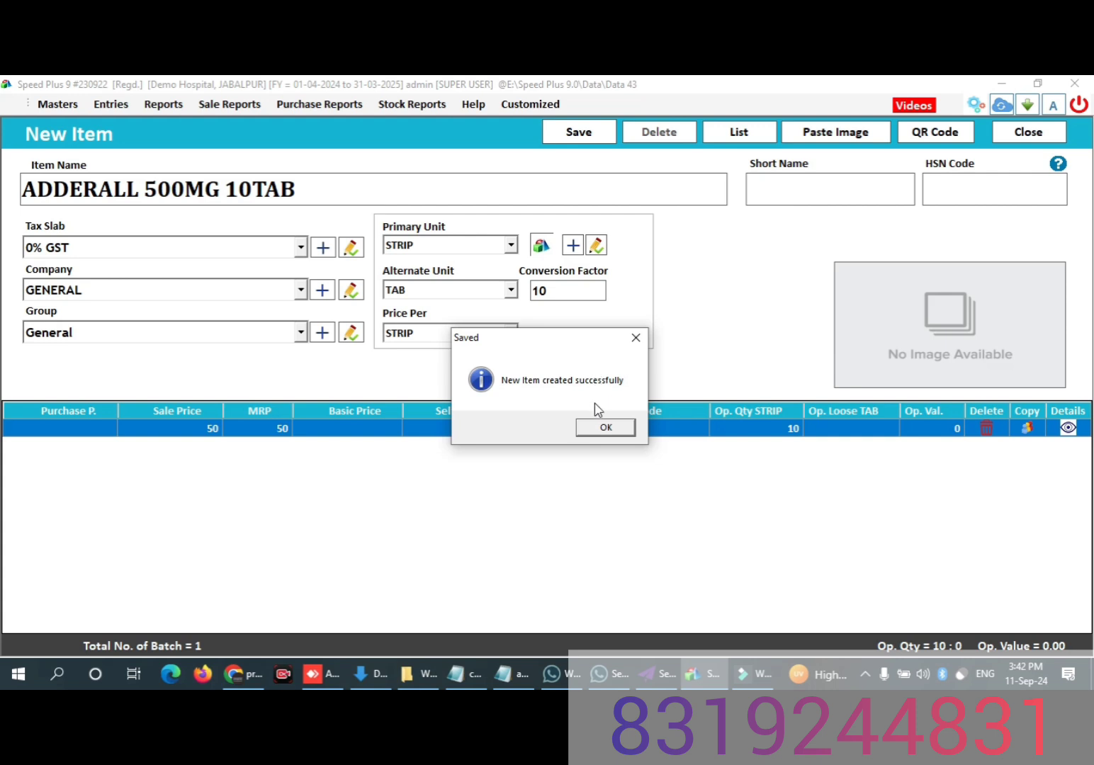
{"action": "left_click", "coordinate": [600, 427]}
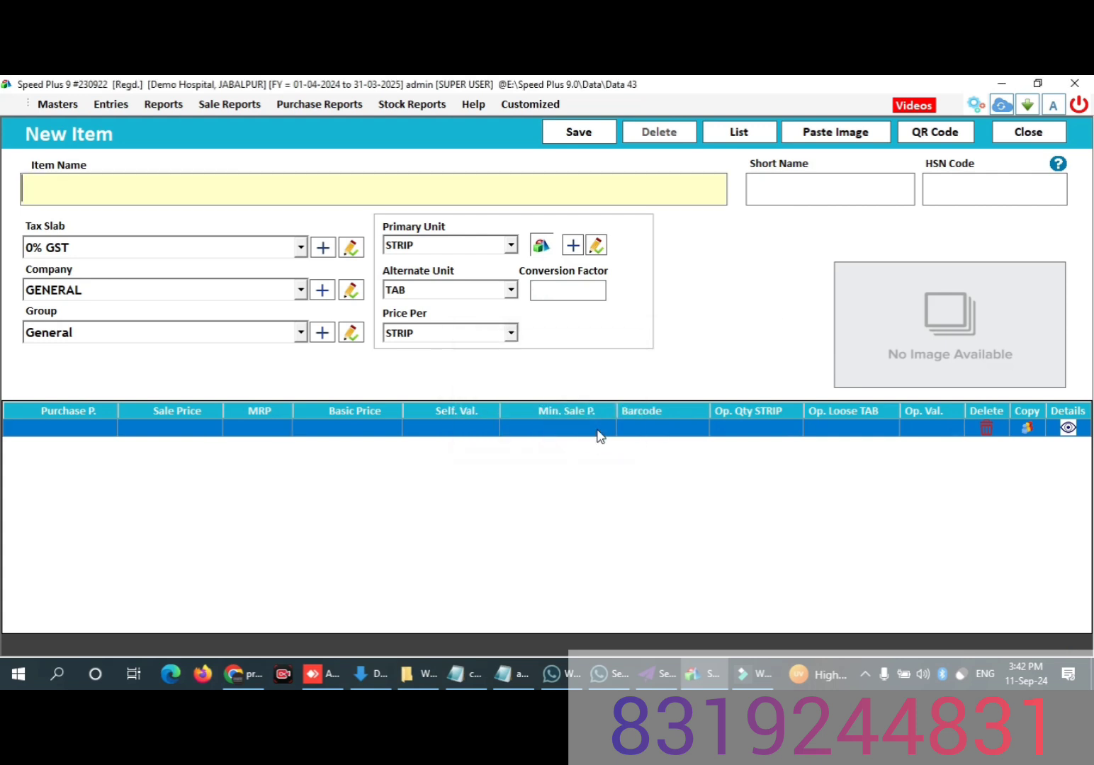
Step: Return to the refreshed item list and create a copy of ADDERALL 500MG 10TAB
{"action": "left_click", "coordinate": [1019, 132]}
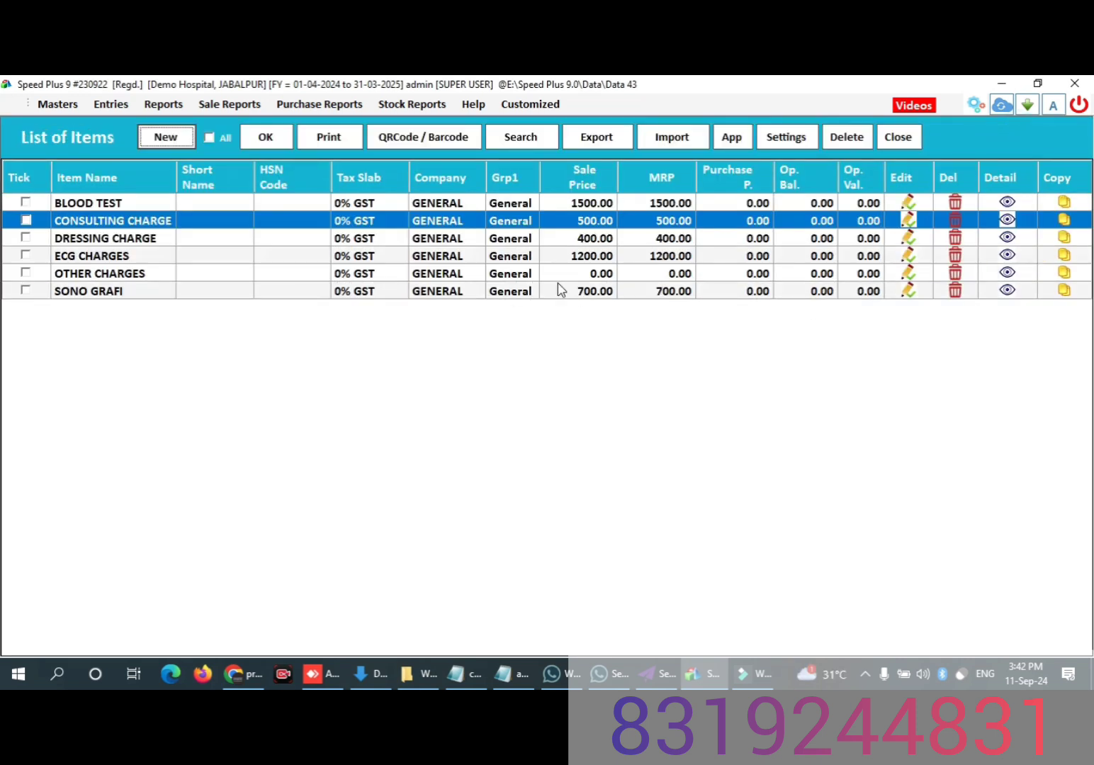
{"action": "left_click", "coordinate": [265, 136]}
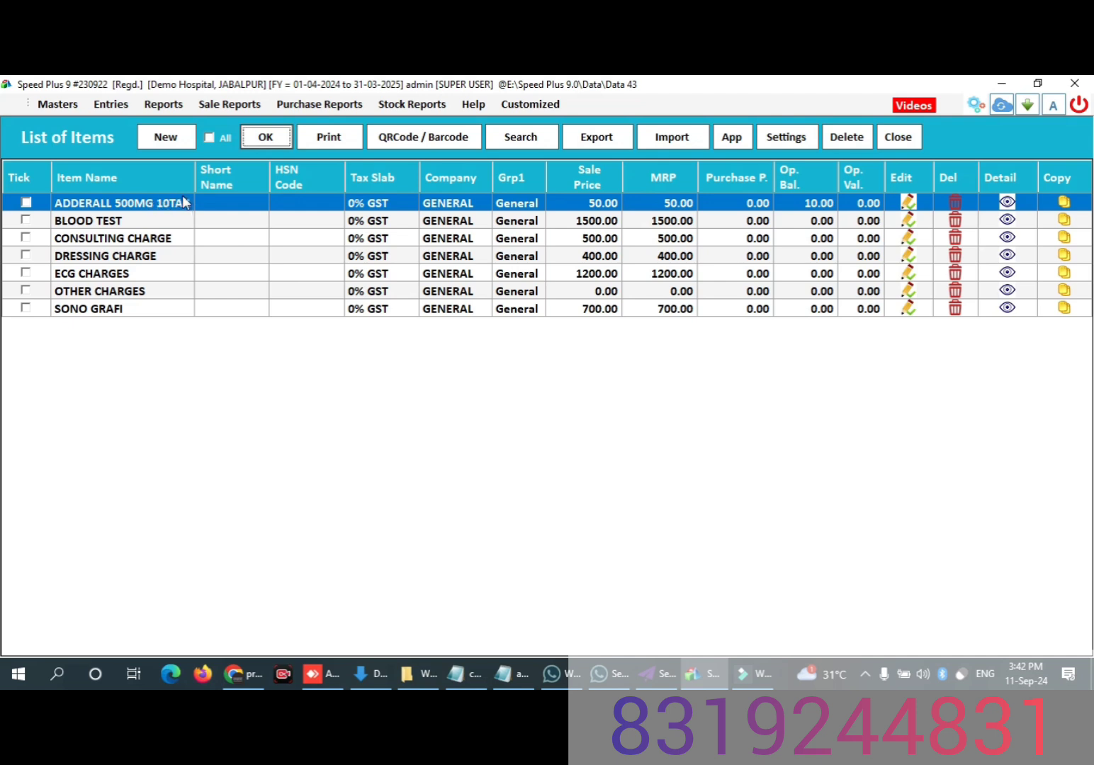
{"action": "left_click", "coordinate": [1064, 201]}
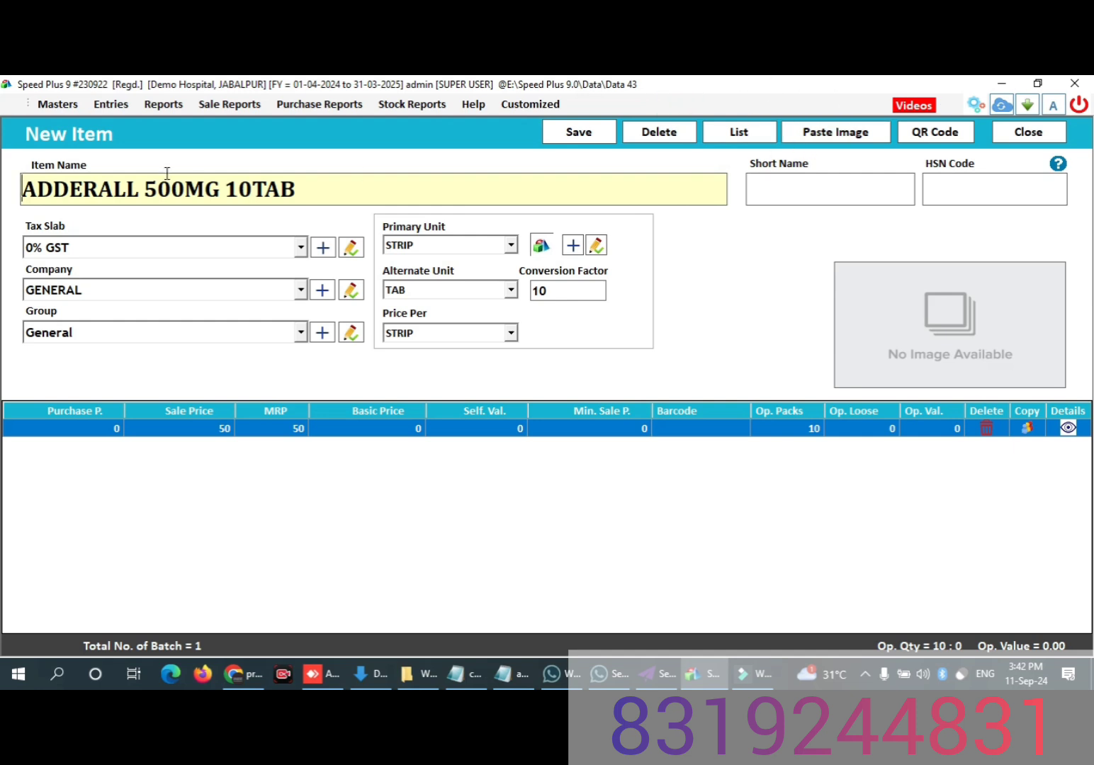
Step: Replace the medicine name ADDERALL with AMITRIPTYLINE in the copied item's name
{"action": "left_click", "coordinate": [146, 189]}
{"action": "key", "text": "BackSpace"}
{"action": "key", "text": "BackSpace"}
{"action": "key", "text": "BackSpace"}
{"action": "key", "text": "BackSpace"}
{"action": "key", "text": "BackSpace"}
{"action": "key", "text": "BackSpace"}
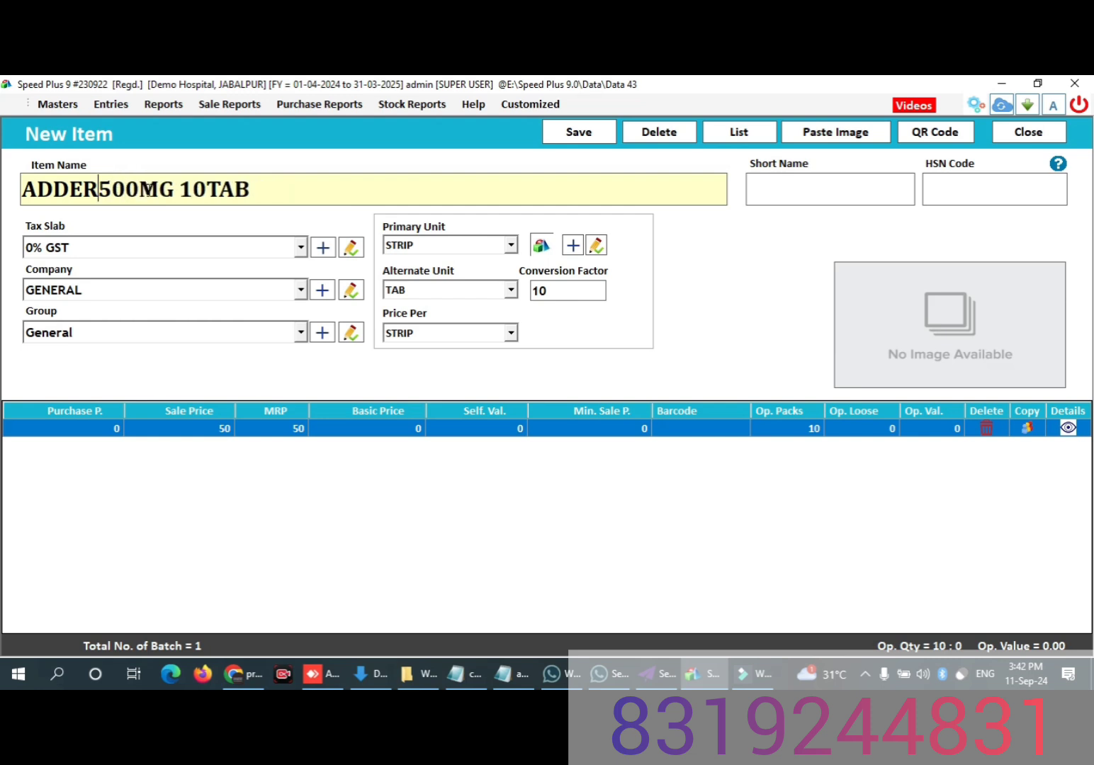
{"action": "key", "text": "BackSpace"}
{"action": "key", "text": "BackSpace"}
{"action": "key", "text": "BackSpace"}
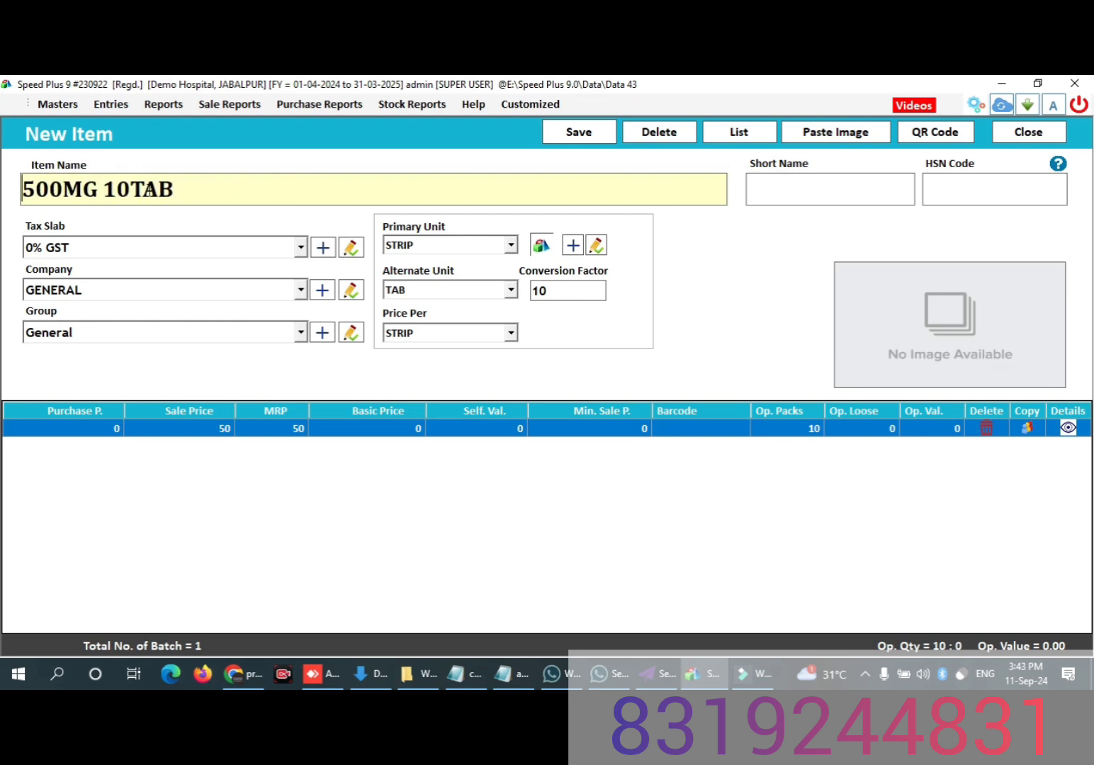
{"action": "type", "text": "AMI"}
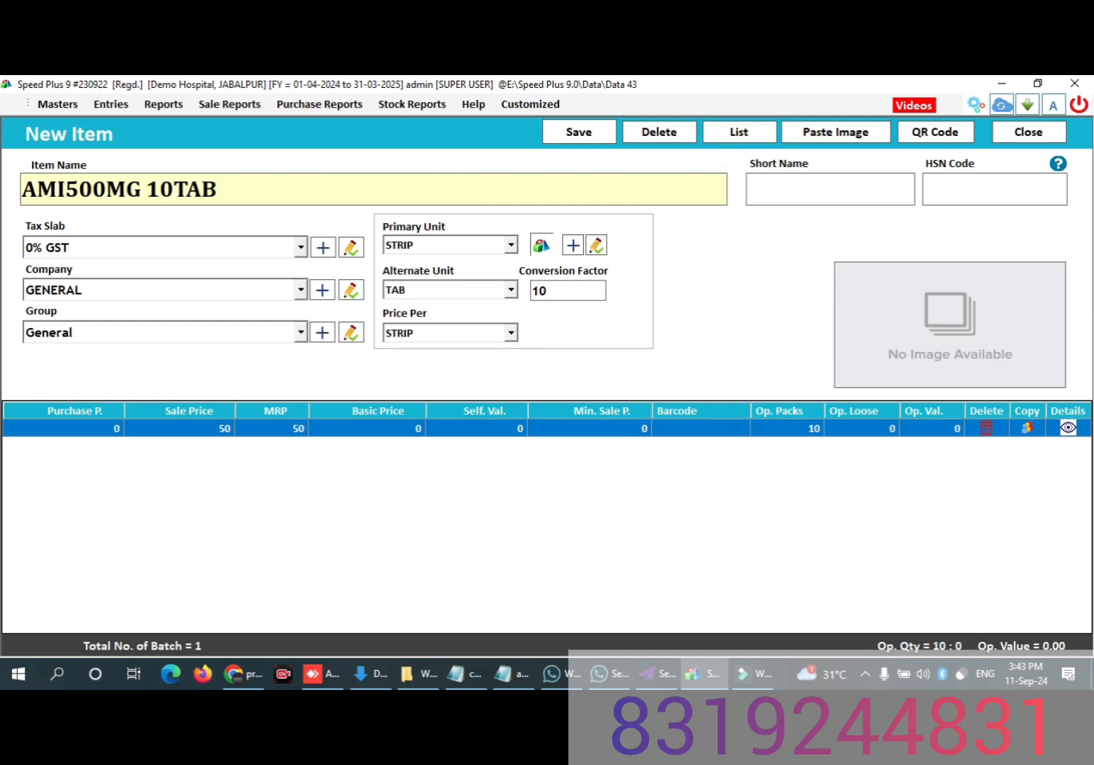
{"action": "type", "text": "TRI"}
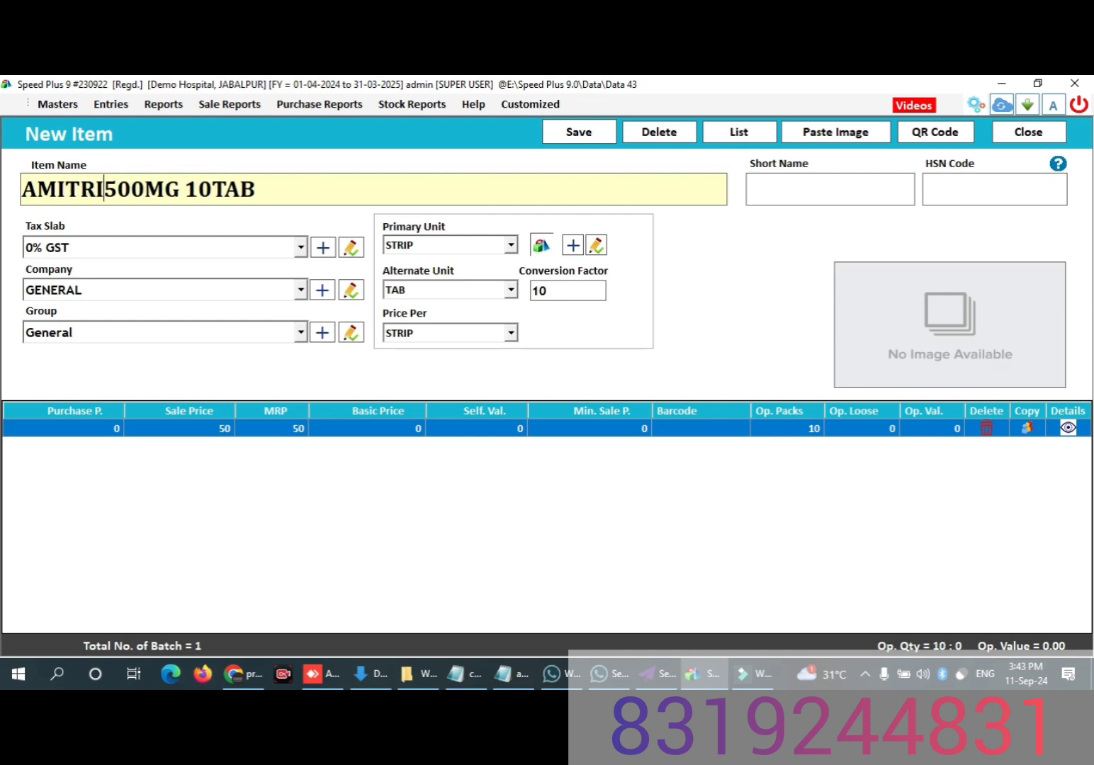
{"action": "type", "text": "P"}
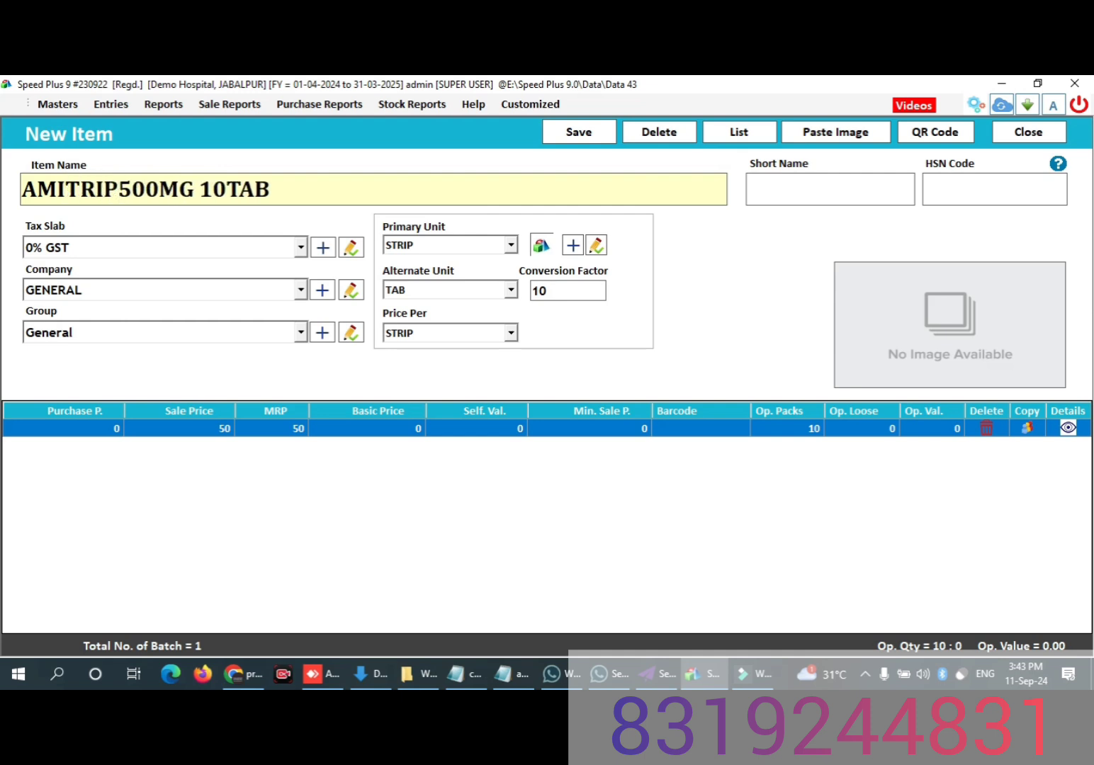
{"action": "type", "text": "TY"}
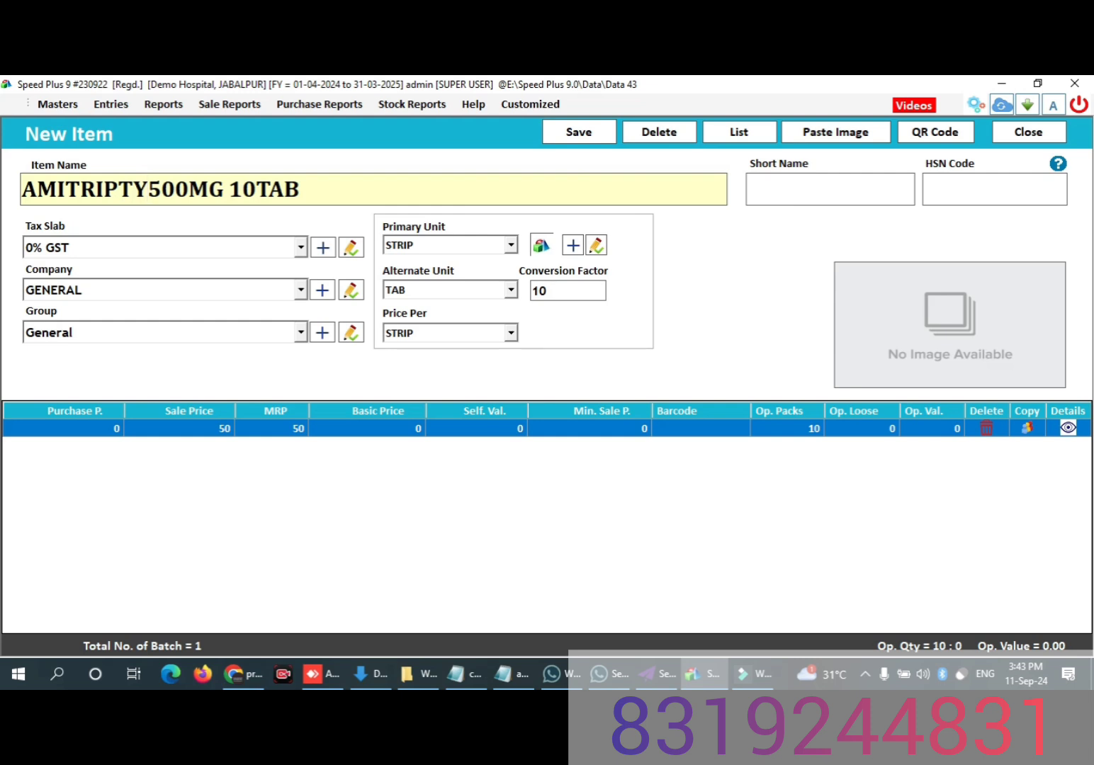
{"action": "type", "text": "LINE"}
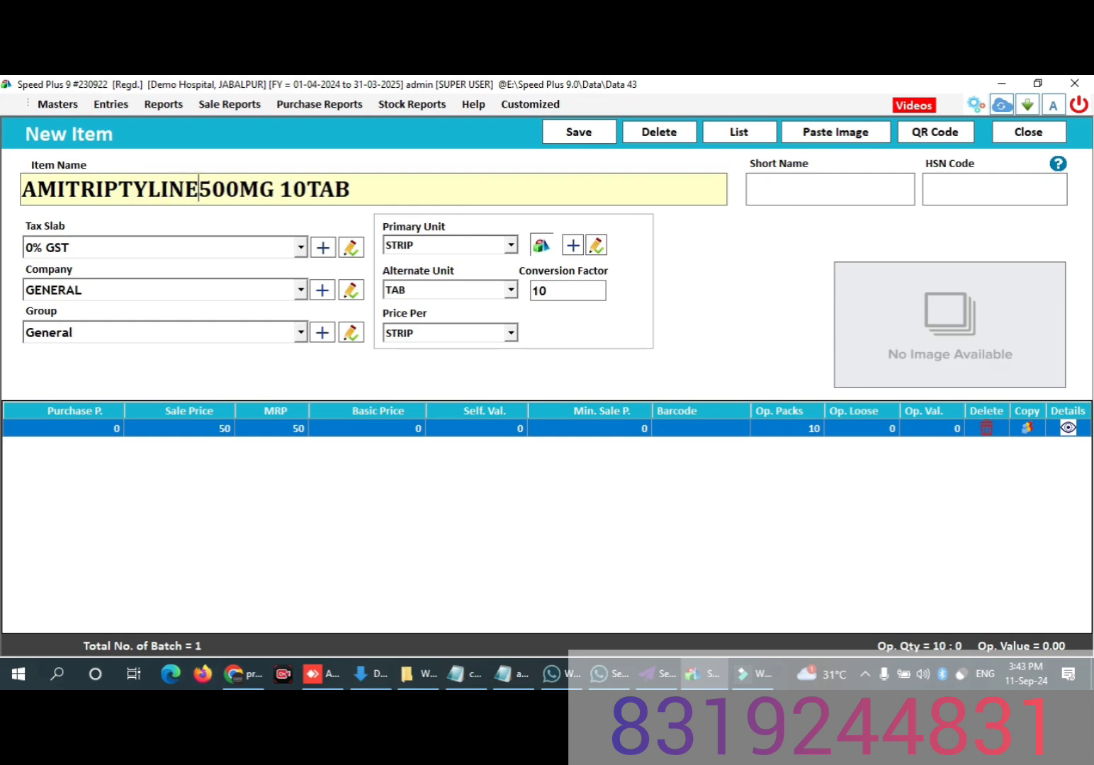
Step: Change the strength in the item name so that it reads AMITRIPTYLINE 250MG 10TAB
{"action": "left_click", "coordinate": [237, 192]}
{"action": "left_click", "coordinate": [241, 191]}
{"action": "key", "text": "BackSpace"}
{"action": "key", "text": "BackSpace"}
{"action": "key", "text": "BackSpace"}
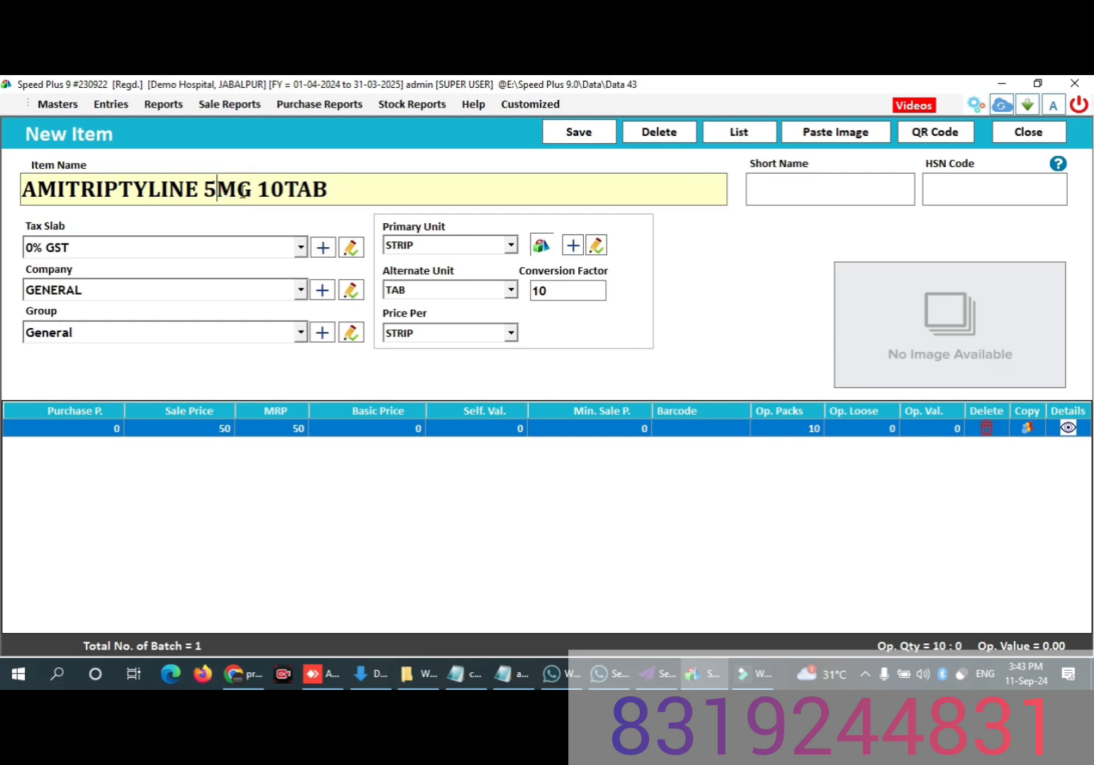
{"action": "type", "text": "250"}
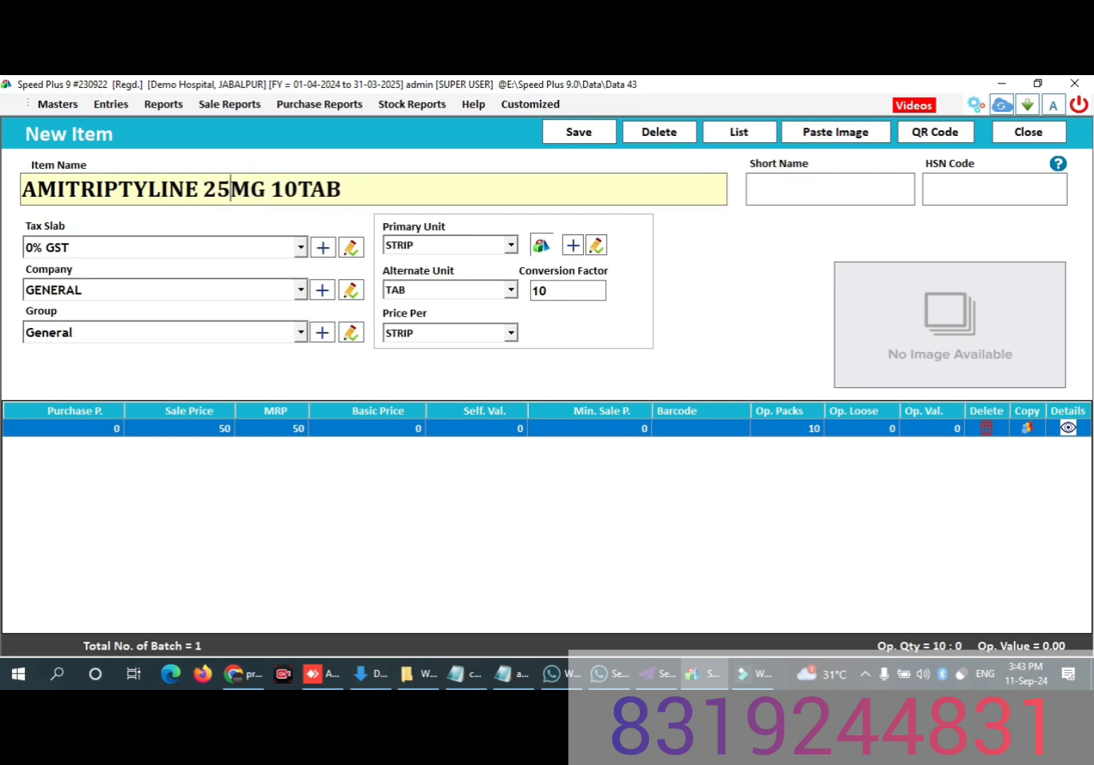
Step: Set both the sale price and the MRP of AMITRIPTYLINE to 70 and save the item
{"action": "left_click", "coordinate": [221, 429]}
{"action": "type", "text": "50"}
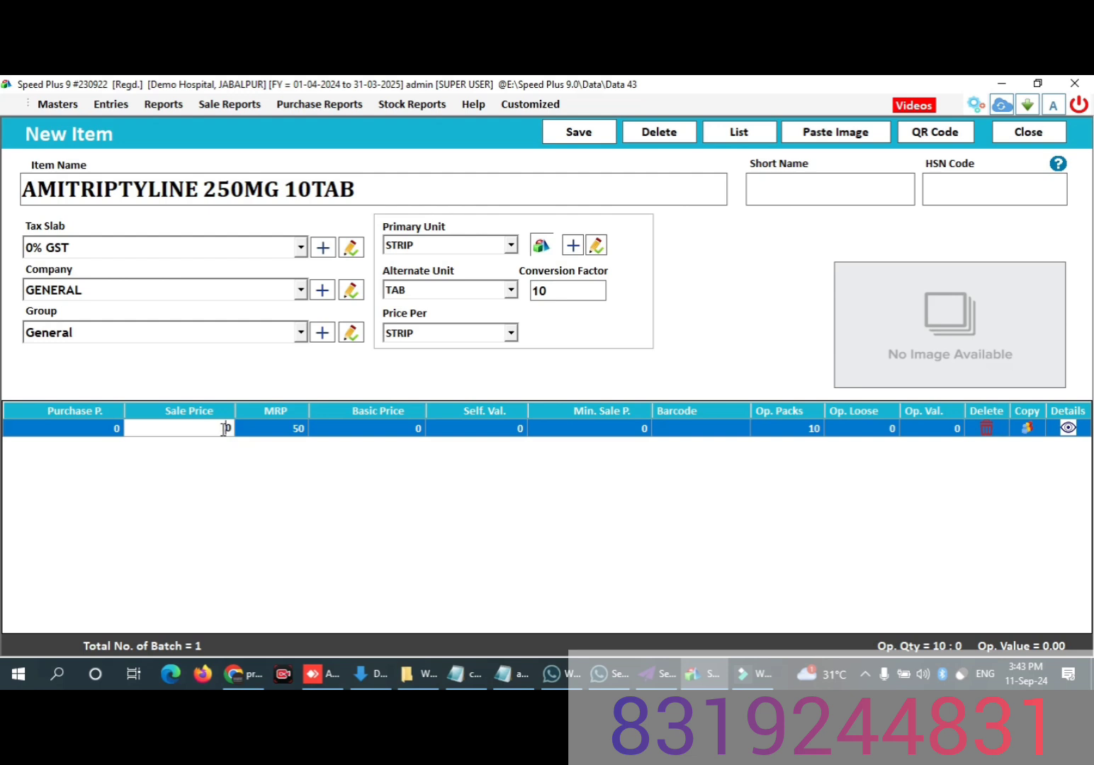
{"action": "type", "text": "70"}
{"action": "key", "text": "Return"}
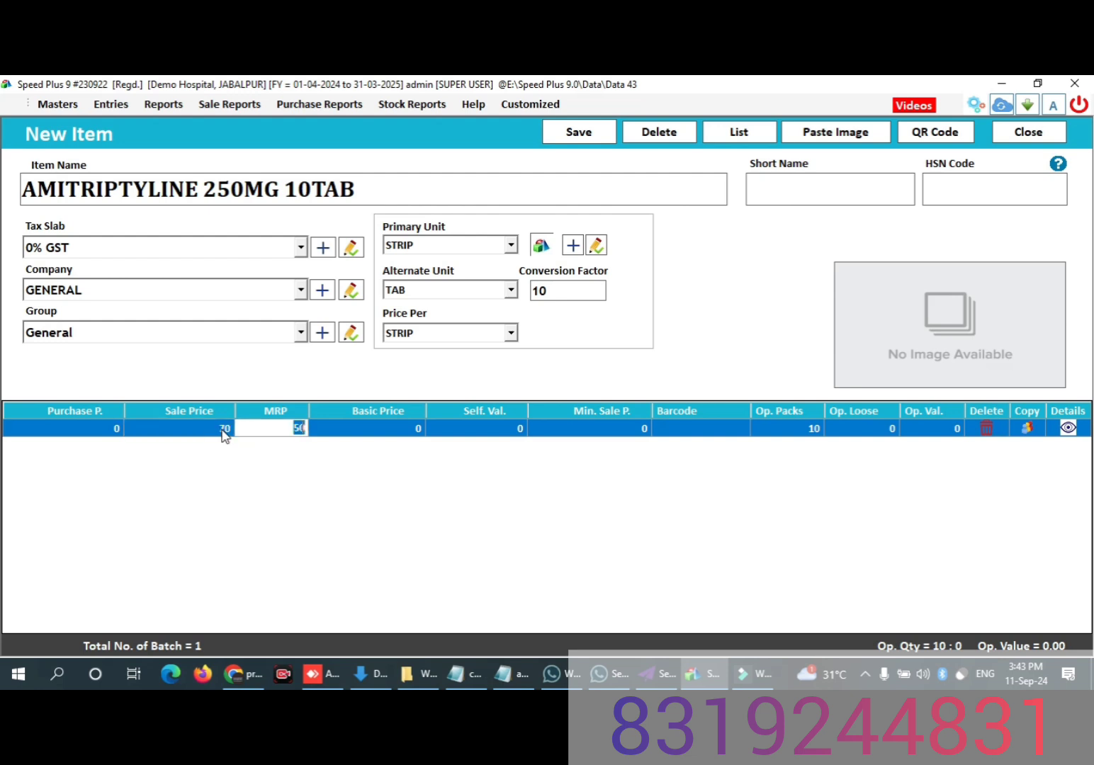
{"action": "type", "text": "70"}
{"action": "key", "text": "Return"}
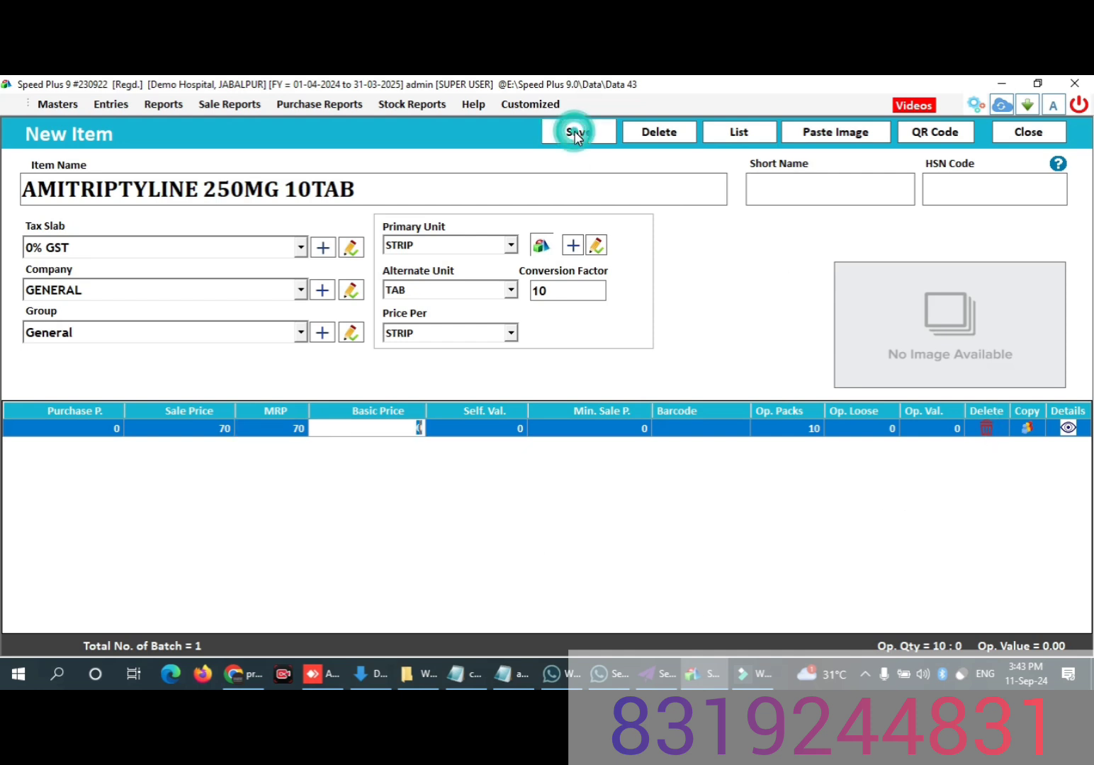
{"action": "left_click", "coordinate": [576, 138]}
{"action": "left_click", "coordinate": [597, 427]}
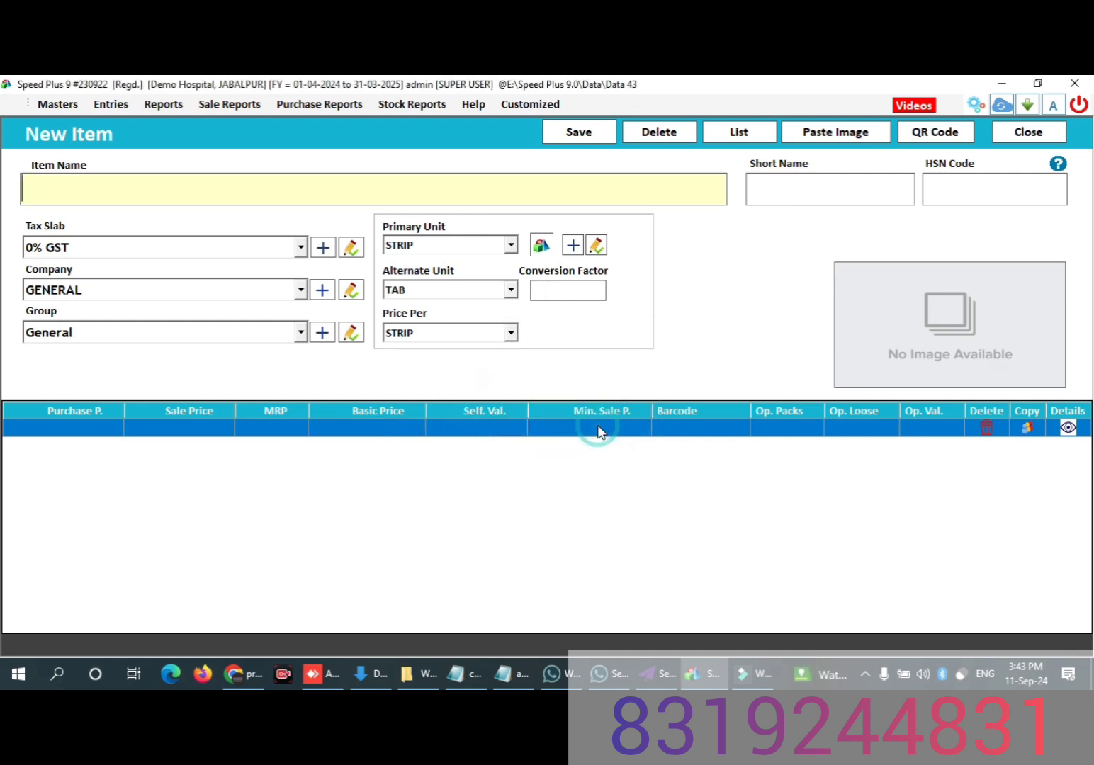
{"action": "left_click", "coordinate": [865, 673]}
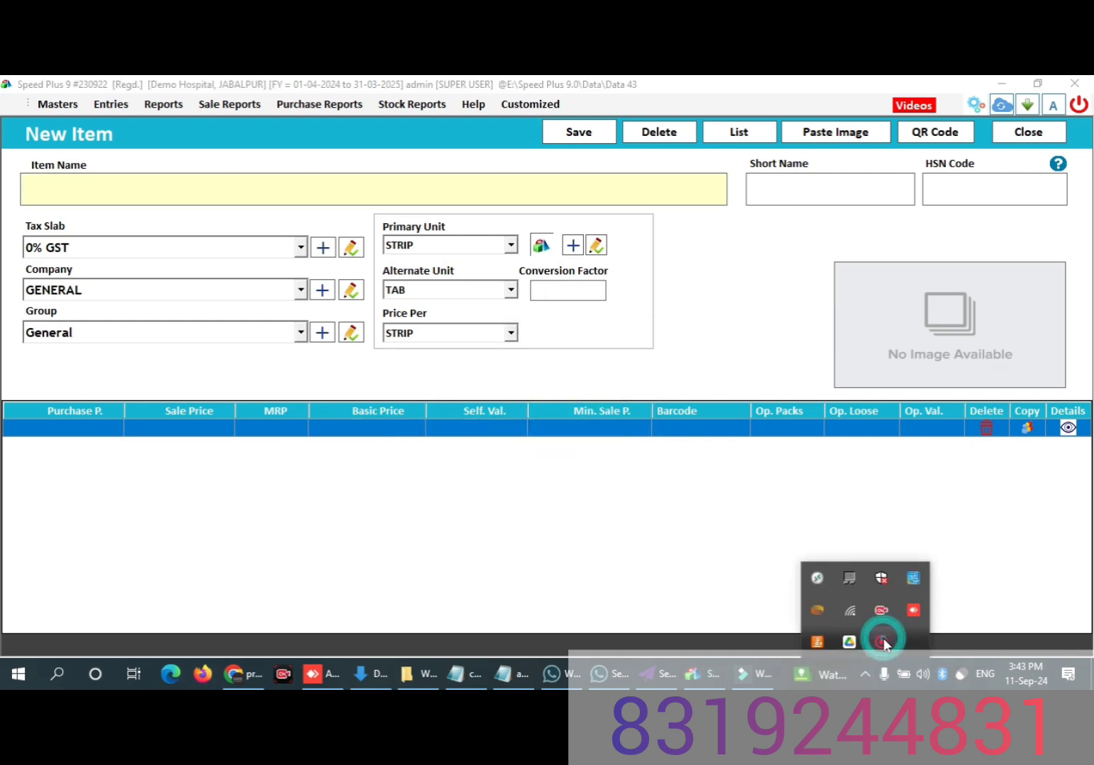
{"action": "left_click", "coordinate": [882, 641]}
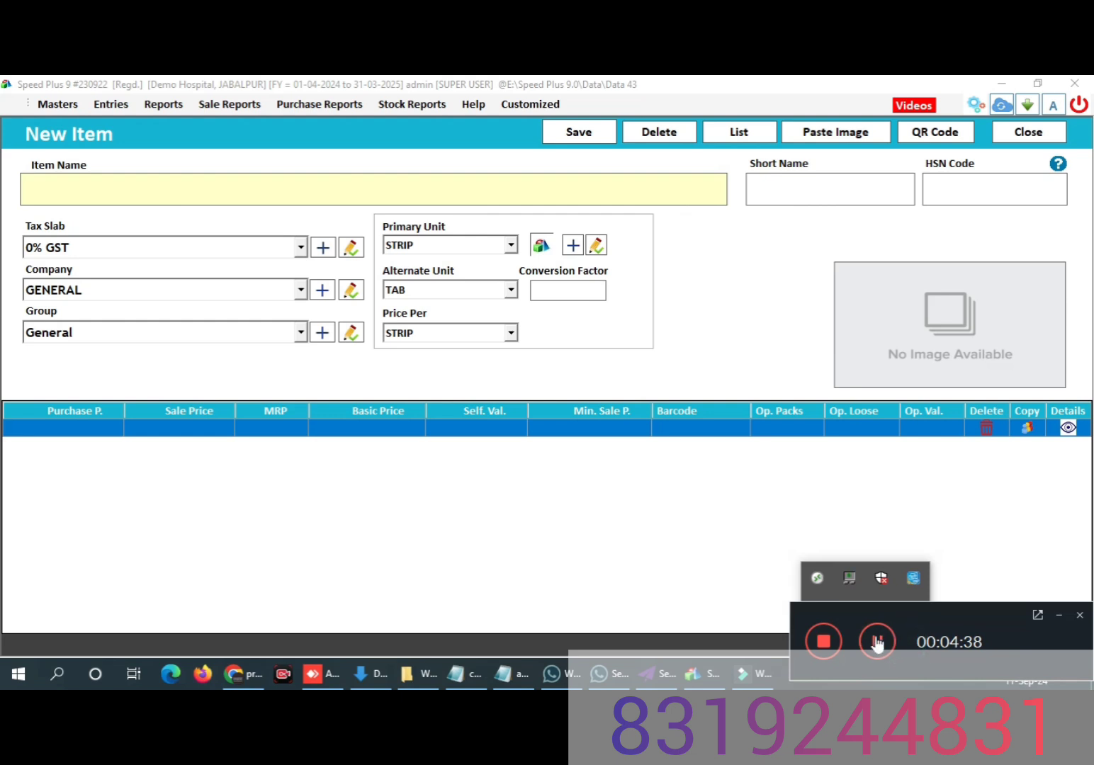
{"action": "left_click", "coordinate": [877, 641]}
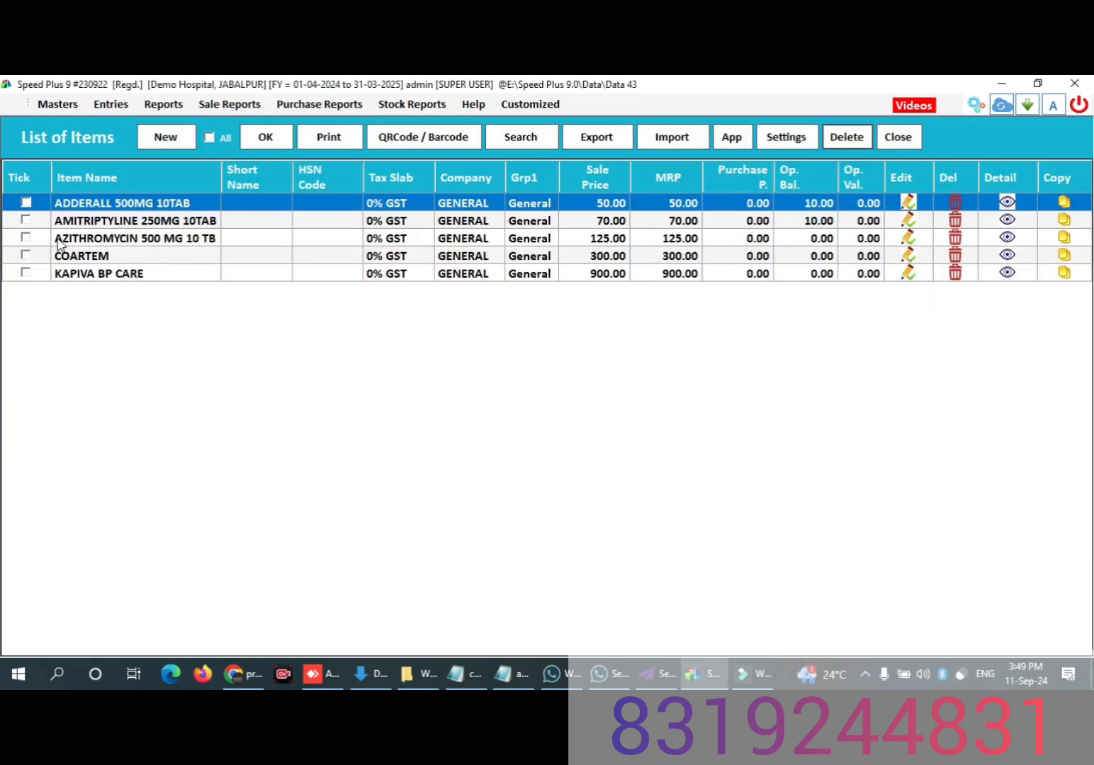
Step: Leave the item list for the refreshed dashboard and start a new sale bill
{"action": "left_click", "coordinate": [898, 137]}
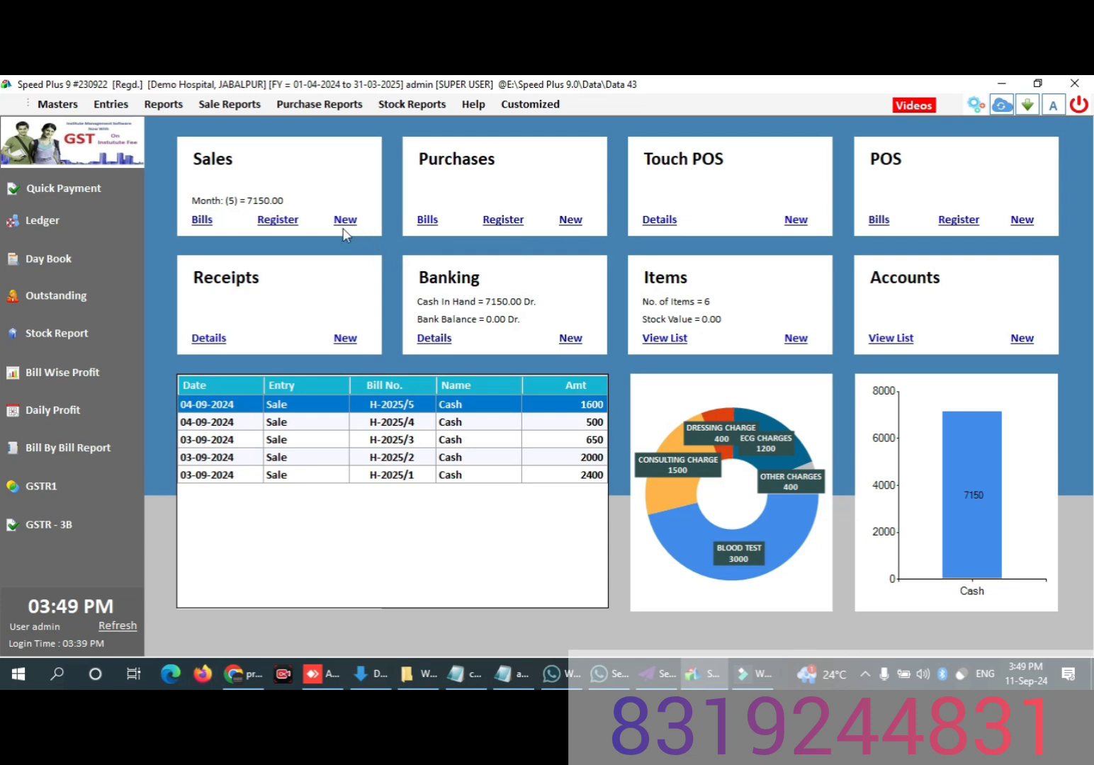
{"action": "left_click", "coordinate": [118, 626]}
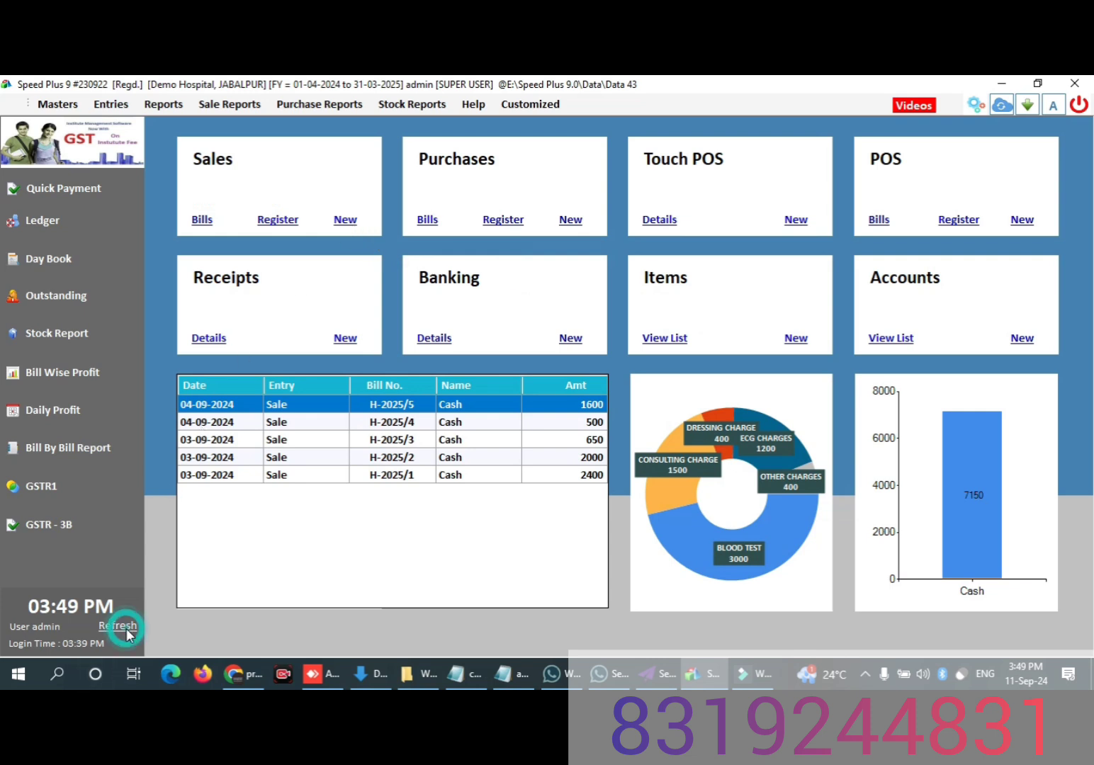
{"action": "left_click", "coordinate": [345, 221]}
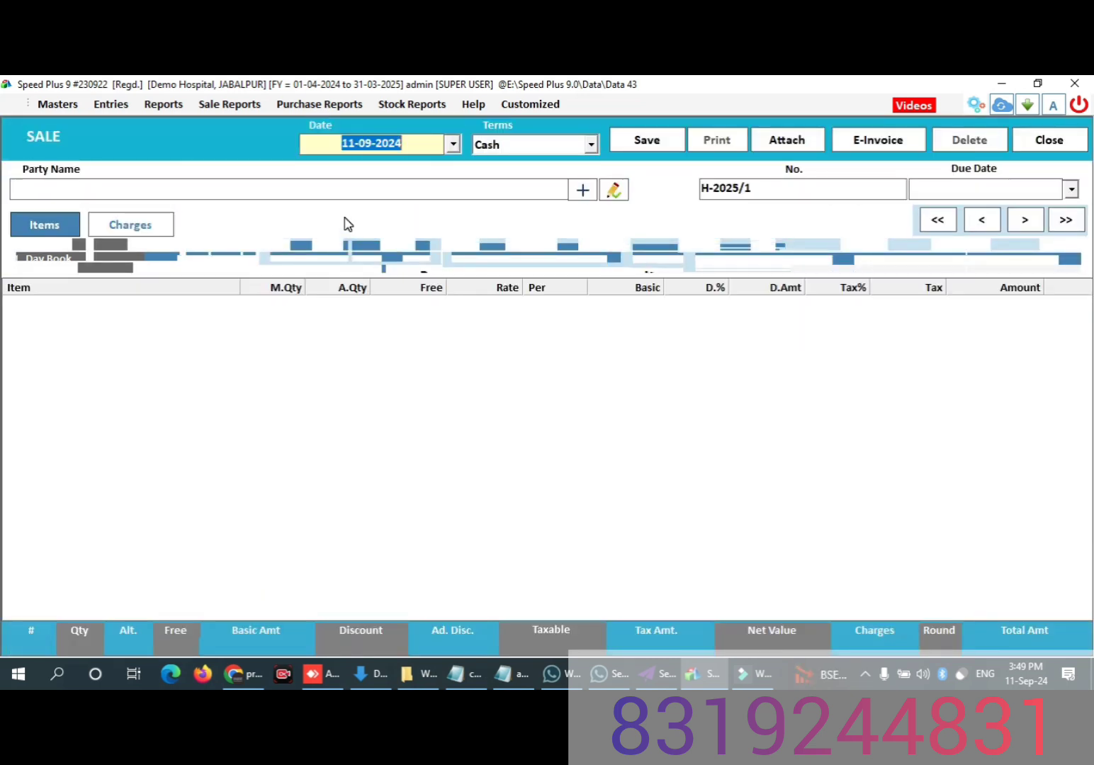
Step: Keep the sale date 11-09-2024 with Cash terms and choose Cash as the party
{"action": "key", "text": "Return"}
{"action": "key", "text": "Return"}
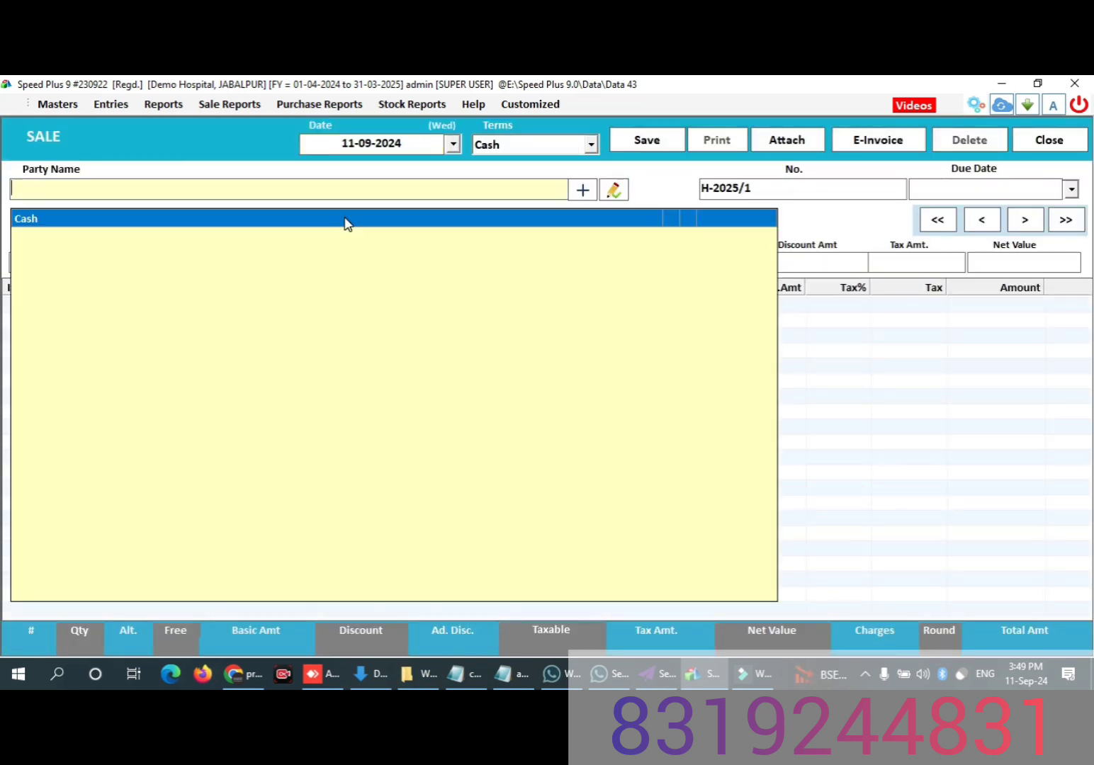
{"action": "key", "text": "Return"}
Step: Skip the due date, agent, additional information and customer name of the sale, leaving them blank
{"action": "key", "text": "Return"}
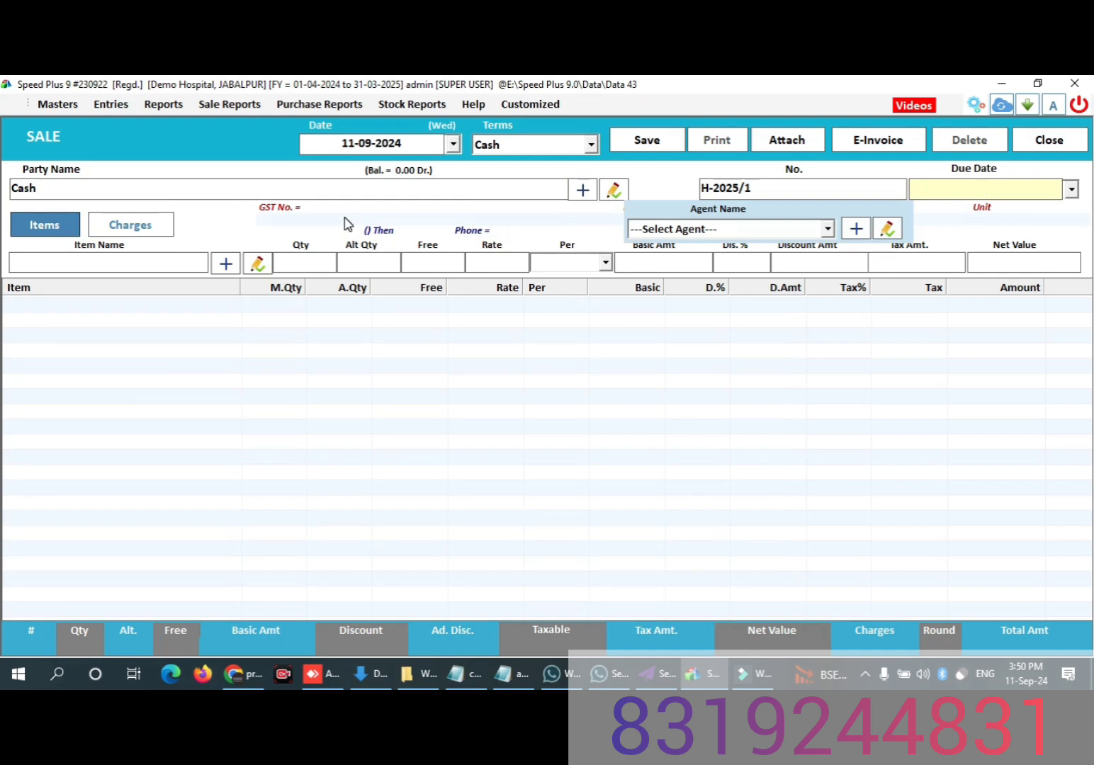
{"action": "key", "text": "Return"}
{"action": "key", "text": "Return"}
{"action": "key", "text": "Return"}
{"action": "key", "text": "Return"}
{"action": "key", "text": "Return"}
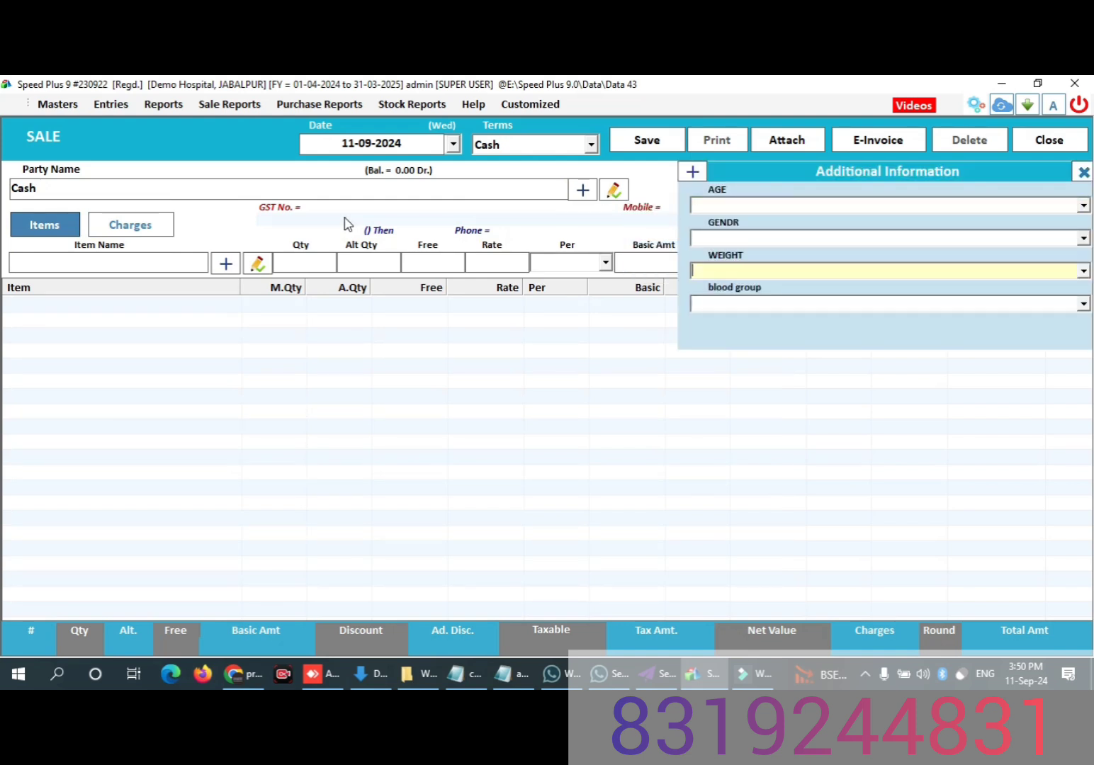
Step: Add ADDERALL 500MG 10TAB to the sale with a quantity of 5 tablets and no discount
{"action": "key", "text": "Return"}
{"action": "key", "text": "Return"}
{"action": "key", "text": "Return"}
{"action": "key", "text": "Return"}
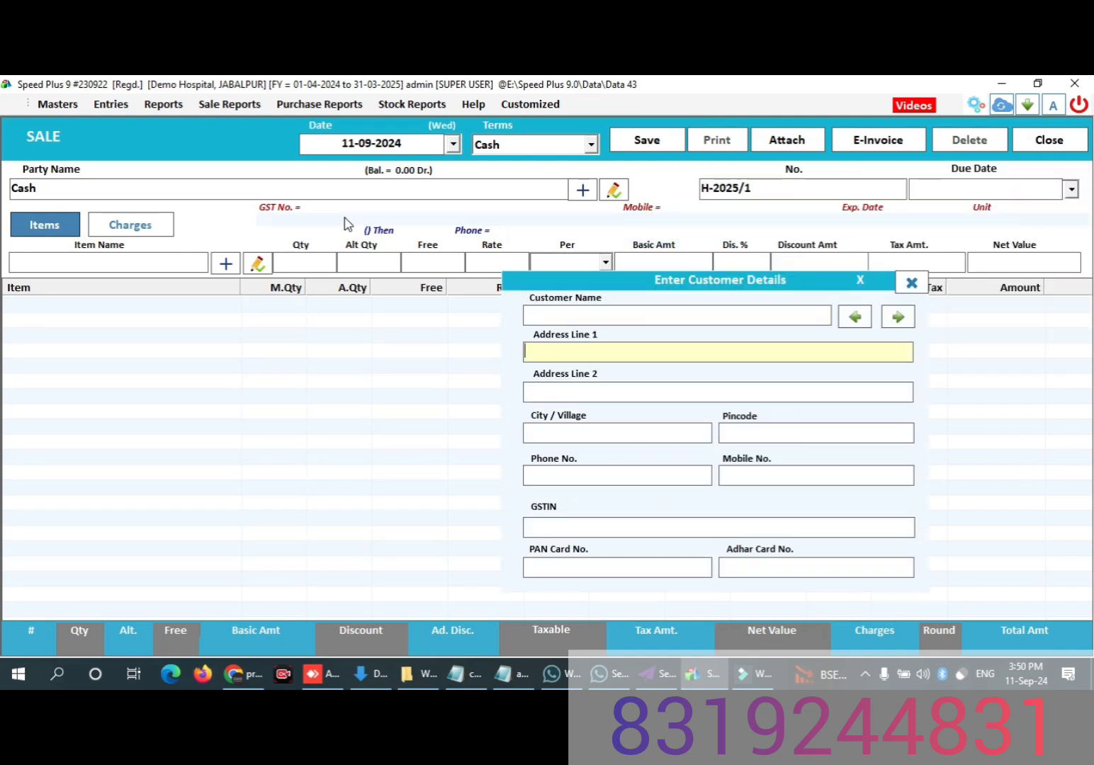
{"action": "key", "text": "Return"}
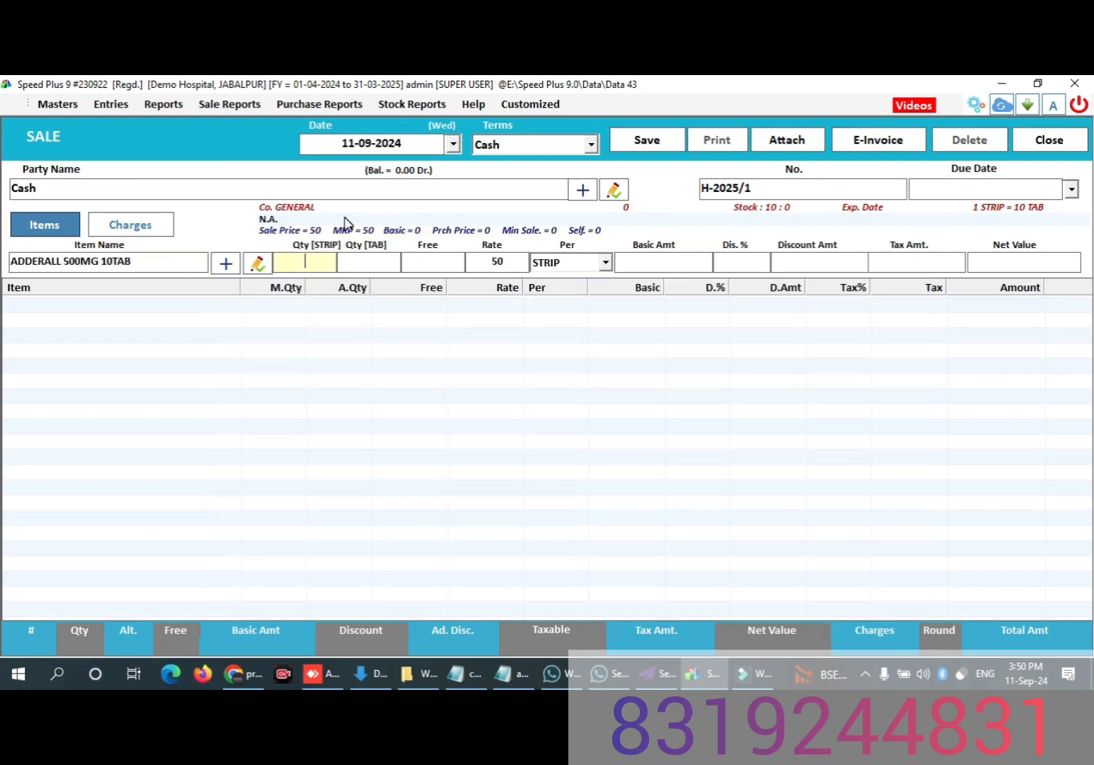
{"action": "key", "text": "Return"}
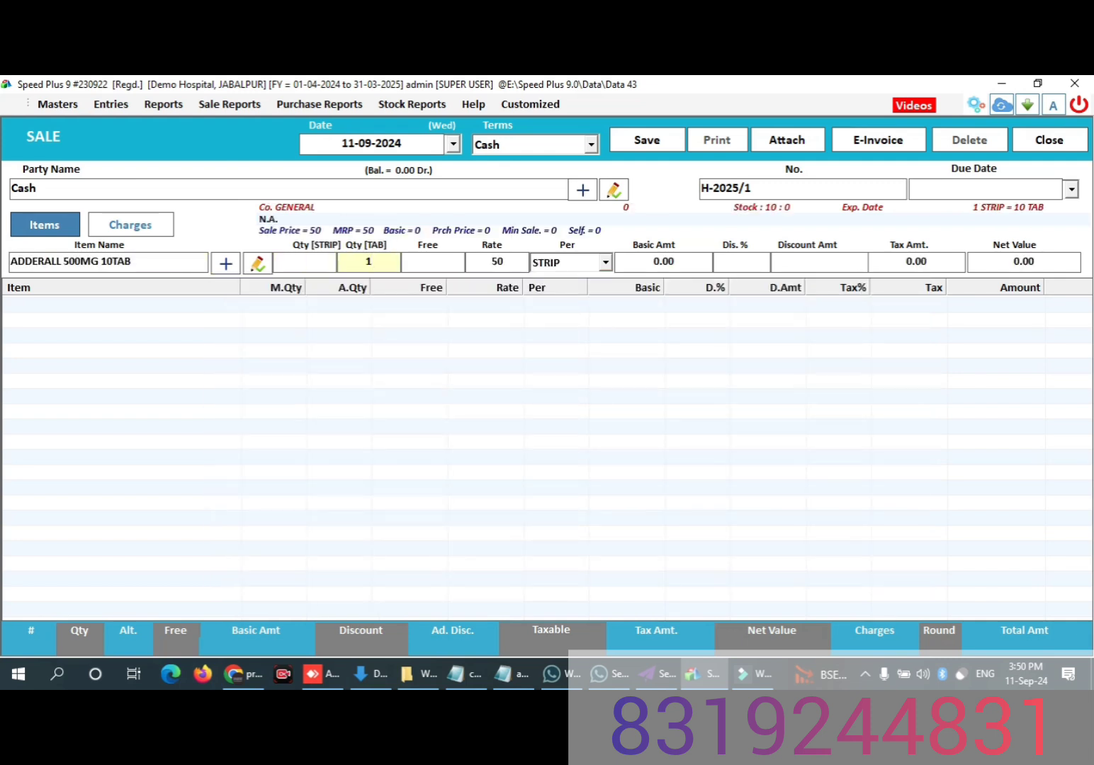
{"action": "key", "text": "Return"}
{"action": "key", "text": "Return"}
{"action": "key", "text": "Return"}
{"action": "key", "text": "Return"}
{"action": "key", "text": "Return"}
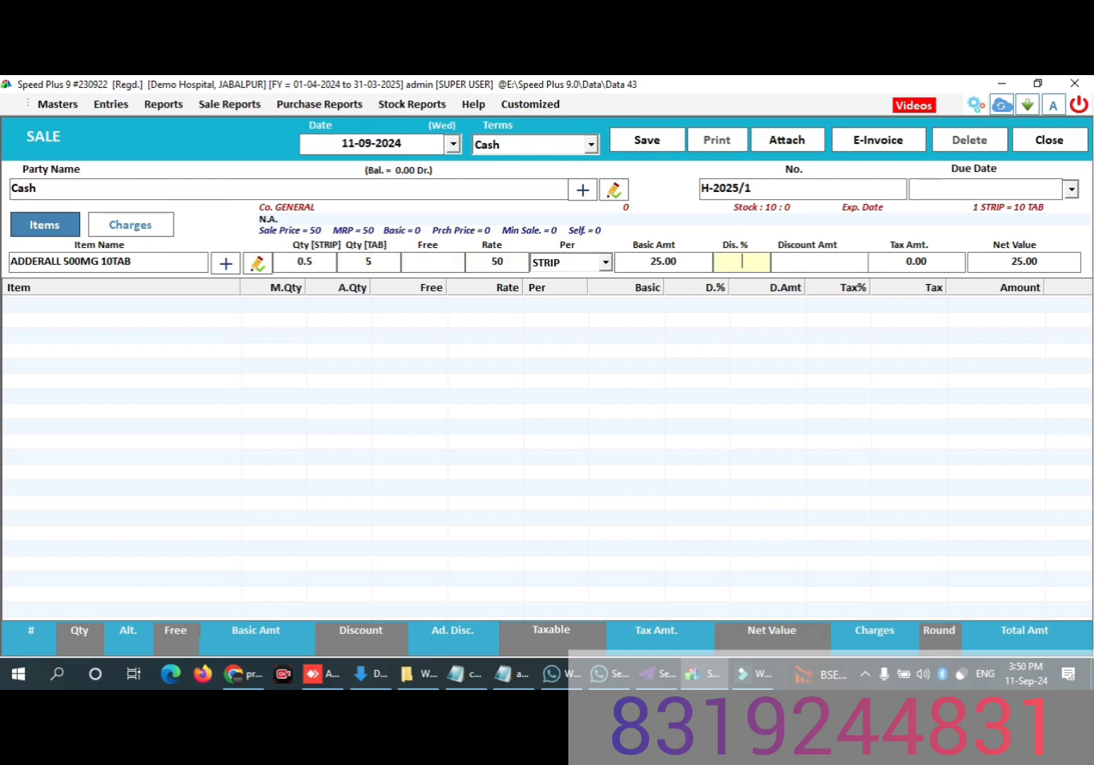
{"action": "key", "text": "Return"}
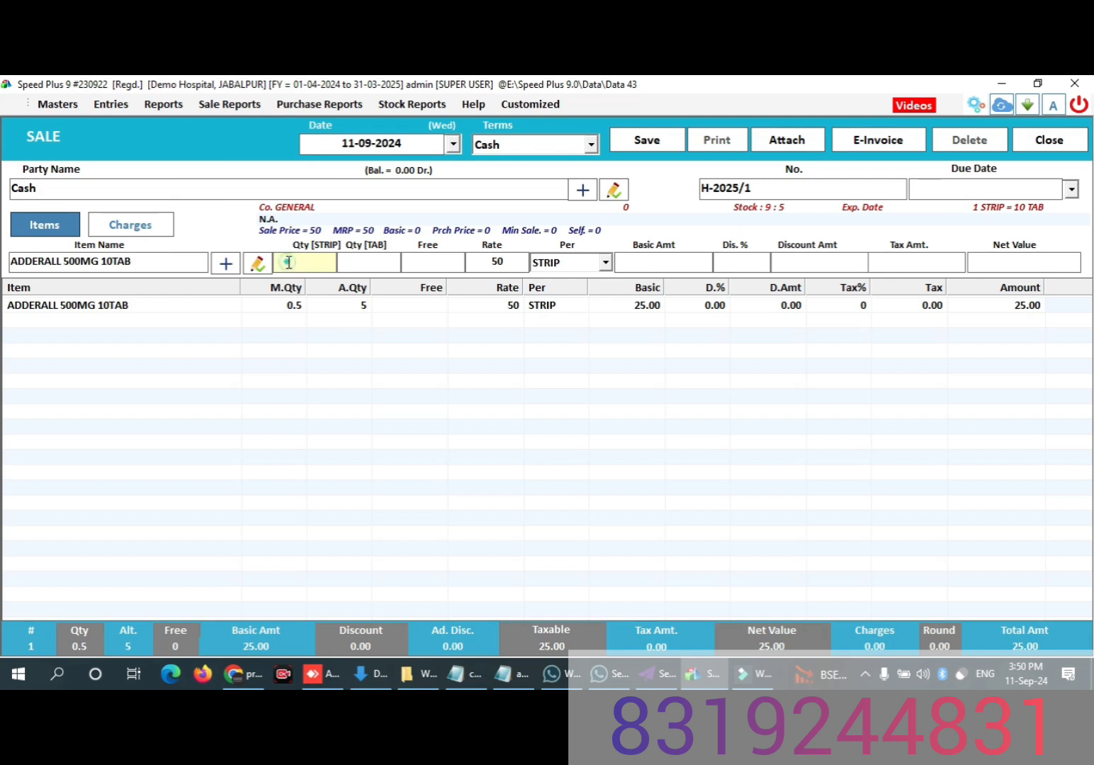
Step: Choose AMITRIPTYLINE 250MG 10TAB as the next item of the sale, leaving its strip quantity blank
{"action": "left_click", "coordinate": [148, 267]}
{"action": "key", "text": "BackSpace"}
{"action": "key", "text": "BackSpace"}
{"action": "key", "text": "BackSpace"}
{"action": "key", "text": "BackSpace"}
{"action": "key", "text": "BackSpace"}
{"action": "key", "text": "BackSpace"}
{"action": "key", "text": "BackSpace"}
{"action": "key", "text": "BackSpace"}
{"action": "key", "text": "BackSpace"}
{"action": "key", "text": "BackSpace"}
{"action": "key", "text": "BackSpace"}
{"action": "key", "text": "BackSpace"}
{"action": "key", "text": "BackSpace"}
{"action": "key", "text": "BackSpace"}
{"action": "key", "text": "BackSpace"}
{"action": "key", "text": "BackSpace"}
{"action": "key", "text": "BackSpace"}
{"action": "key", "text": "BackSpace"}
{"action": "key", "text": "BackSpace"}
{"action": "key", "text": "BackSpace"}
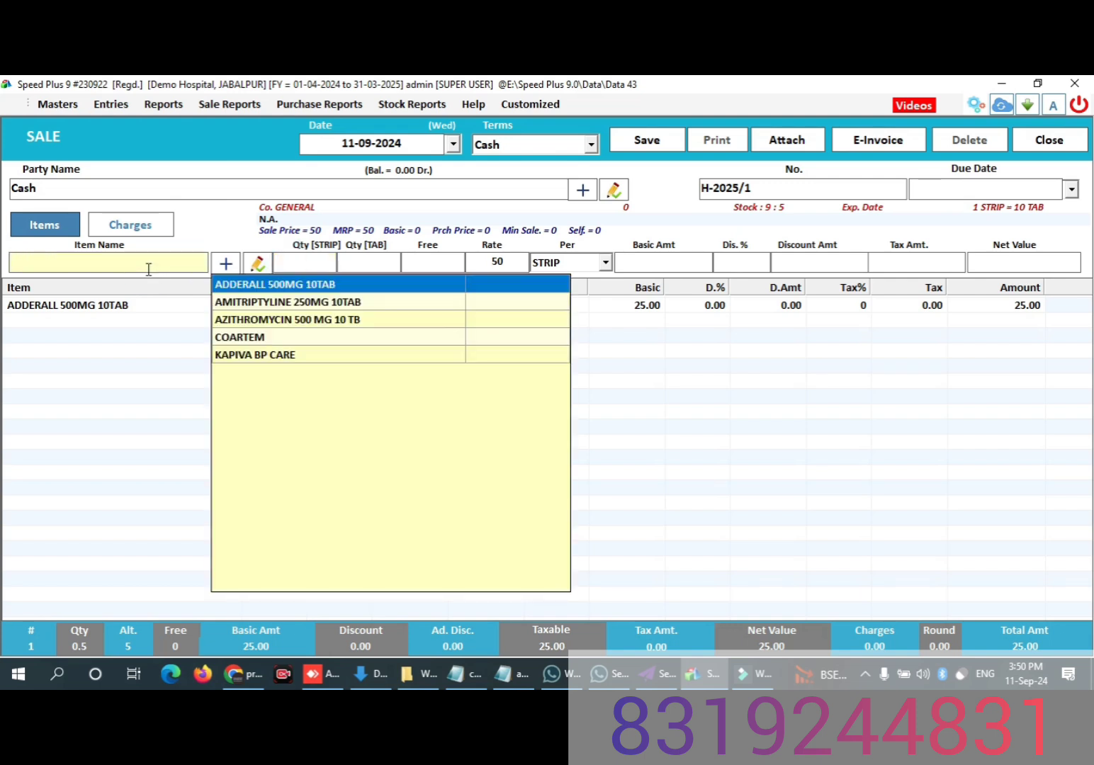
{"action": "key", "text": "Down"}
{"action": "key", "text": "Return"}
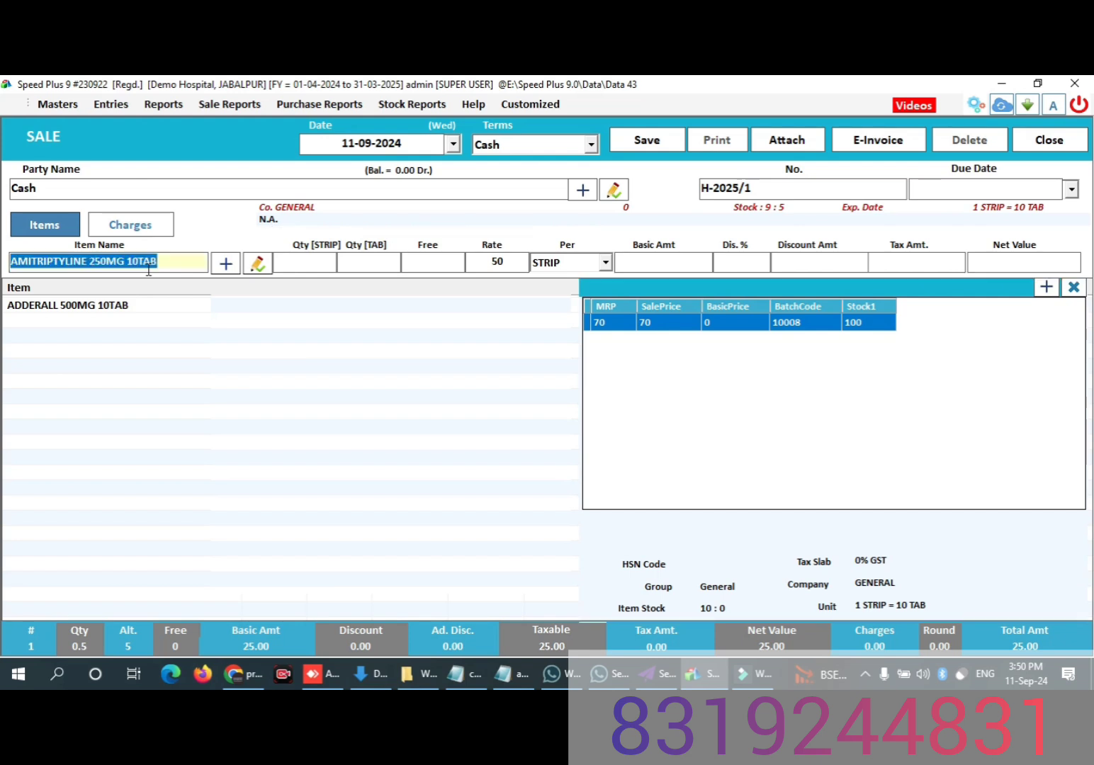
{"action": "key", "text": "Return"}
{"action": "key", "text": "Return"}
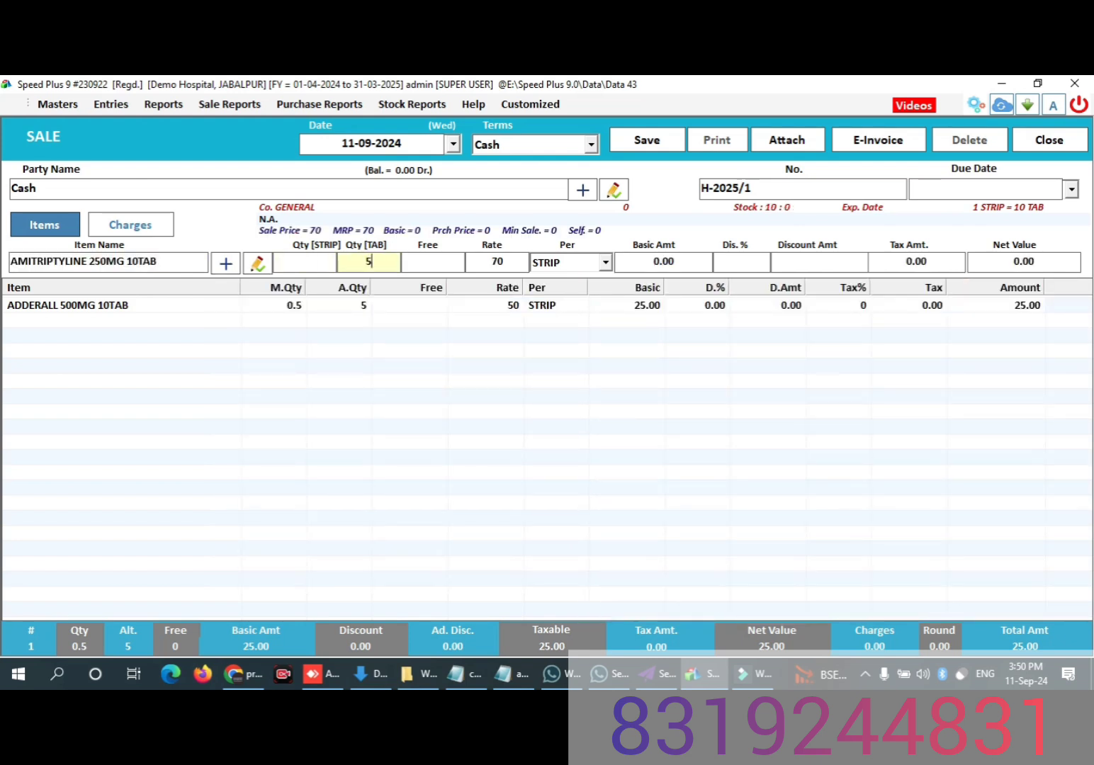
Step: Enter 5 tablets for AMITRIPTYLINE 250MG 10TAB and add the line to the bill without a discount
{"action": "type", "text": "5"}
{"action": "key", "text": "Return"}
{"action": "key", "text": "Return"}
{"action": "key", "text": "Return"}
{"action": "key", "text": "Return"}
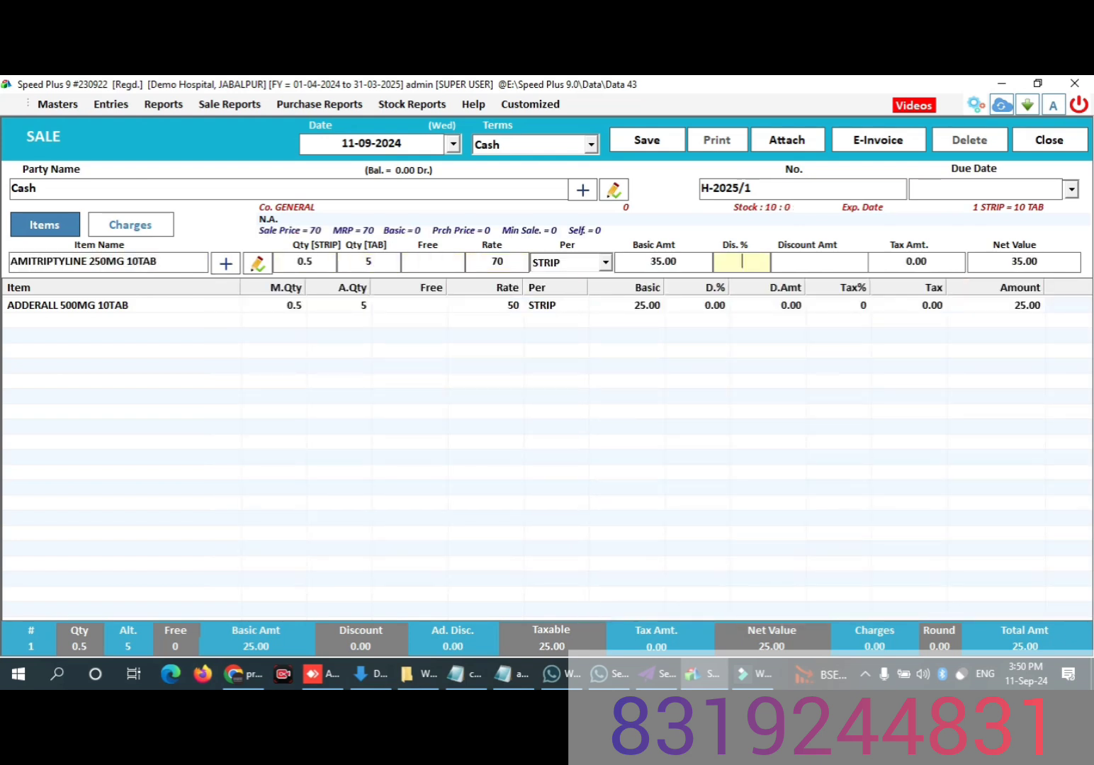
{"action": "key", "text": "Return"}
{"action": "key", "text": "Return"}
{"action": "key", "text": "Return"}
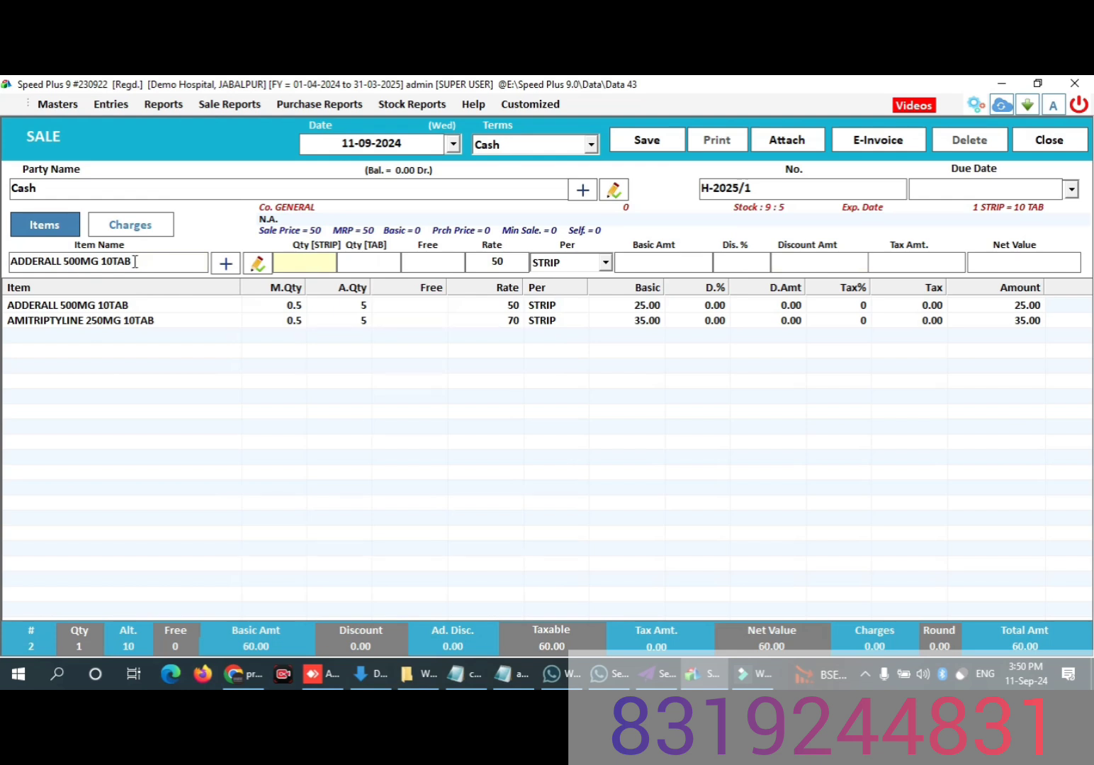
Step: Clear the item name and choose AZITHROMYCIN 500 MG 10 TB as the third sale item
{"action": "left_click", "coordinate": [137, 265]}
{"action": "key", "text": "BackSpace"}
{"action": "key", "text": "BackSpace"}
{"action": "key", "text": "BackSpace"}
{"action": "key", "text": "BackSpace"}
{"action": "key", "text": "BackSpace"}
{"action": "key", "text": "BackSpace"}
{"action": "key", "text": "BackSpace"}
{"action": "key", "text": "BackSpace"}
{"action": "key", "text": "BackSpace"}
{"action": "key", "text": "BackSpace"}
{"action": "key", "text": "BackSpace"}
{"action": "key", "text": "BackSpace"}
{"action": "key", "text": "BackSpace"}
{"action": "key", "text": "BackSpace"}
{"action": "key", "text": "BackSpace"}
{"action": "key", "text": "BackSpace"}
{"action": "key", "text": "BackSpace"}
{"action": "key", "text": "BackSpace"}
{"action": "key", "text": "BackSpace"}
{"action": "key", "text": "BackSpace"}
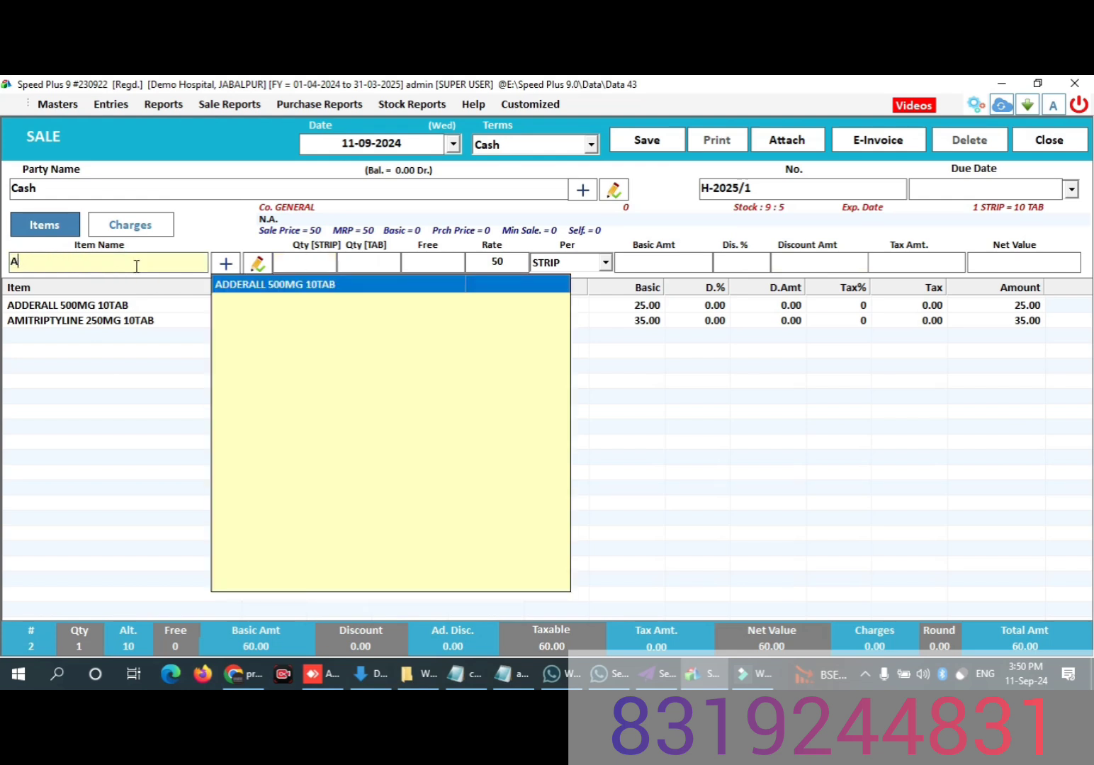
{"action": "key", "text": "Down"}
{"action": "key", "text": "Down"}
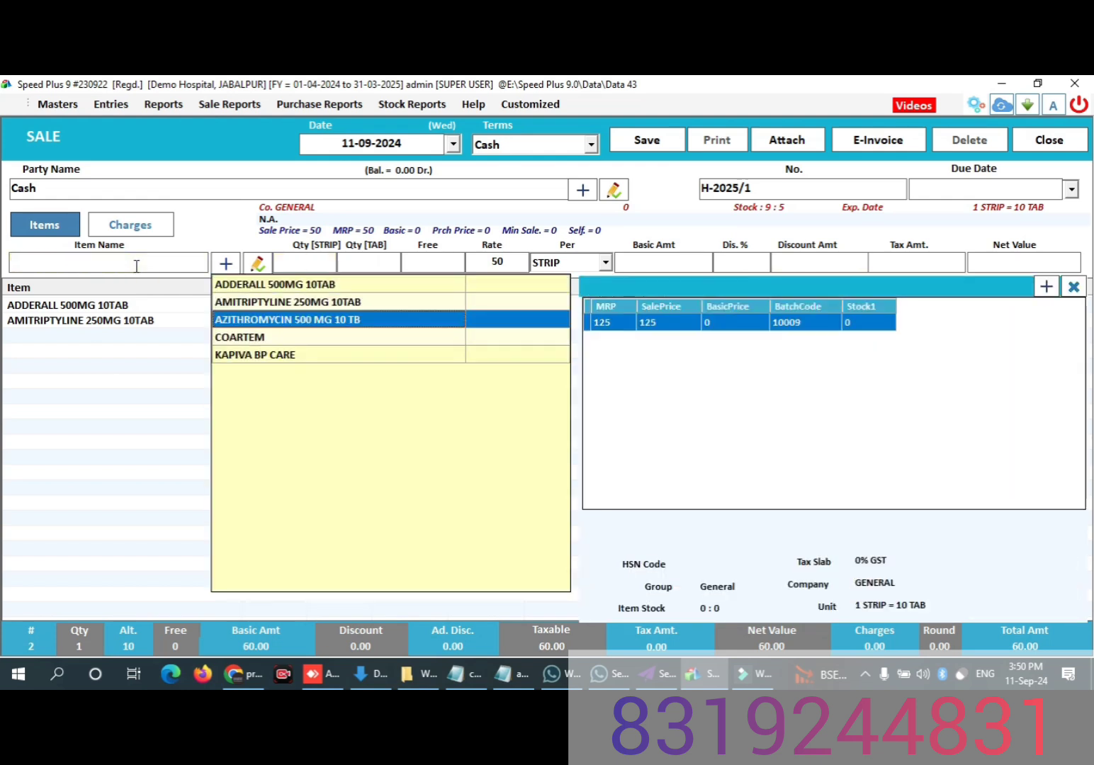
{"action": "key", "text": "Return"}
{"action": "key", "text": "Return"}
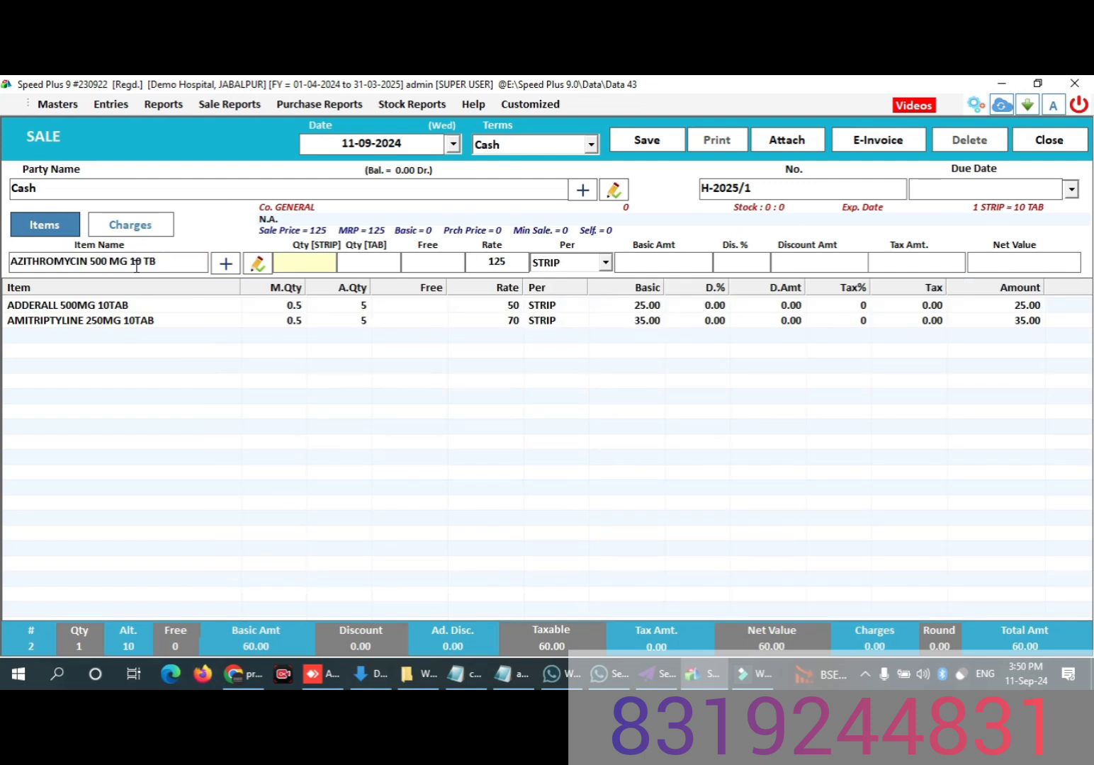
Step: Enter 1 strip for AZITHROMYCIN 500 MG 10 TB and add the line to the bill without a discount
{"action": "type", "text": "1"}
{"action": "key", "text": "Return"}
{"action": "key", "text": "Return"}
{"action": "key", "text": "Return"}
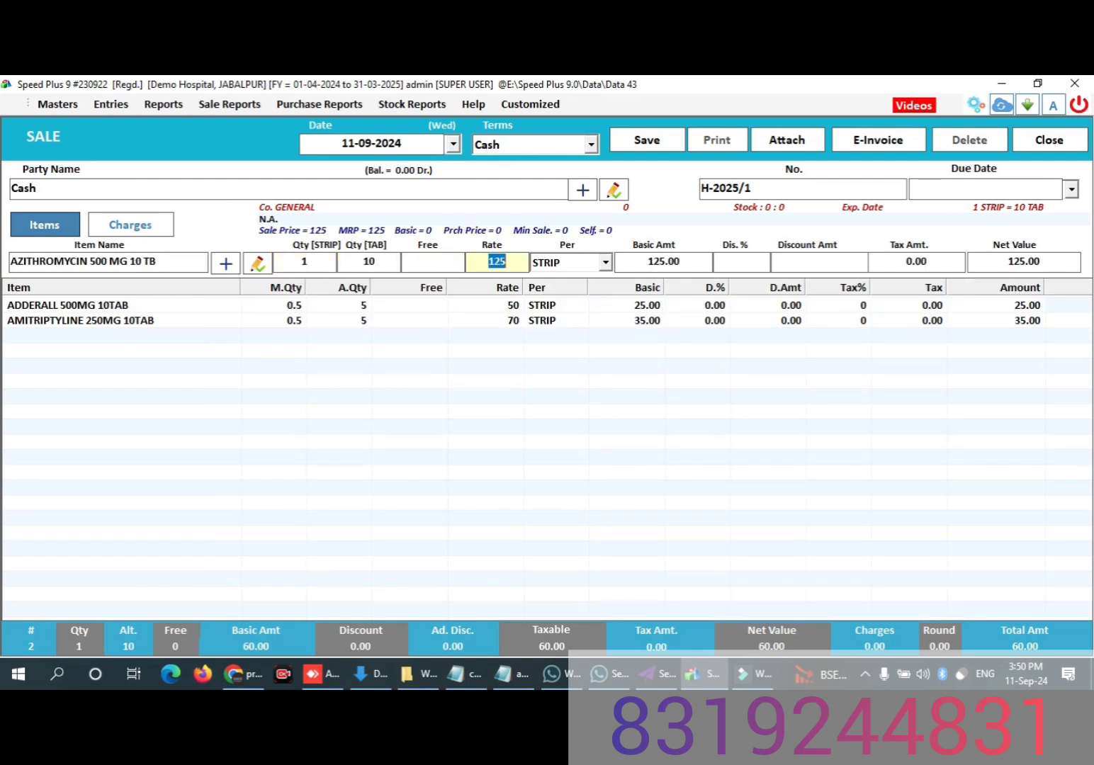
{"action": "key", "text": "Return"}
Step: Choose KAPIVA BP CARE as the fourth sale item and add it to the bill with a quantity of 1
{"action": "key", "text": "Return"}
{"action": "key", "text": "Return"}
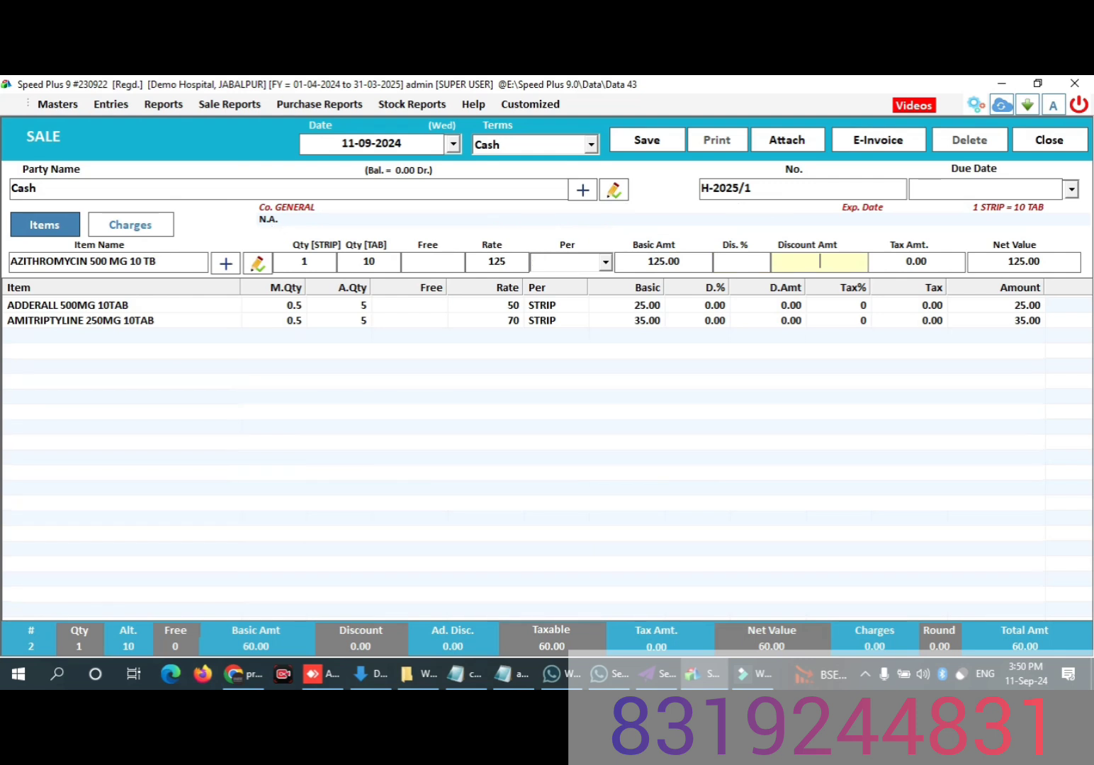
{"action": "left_click", "coordinate": [221, 356]}
{"action": "key", "text": "Return"}
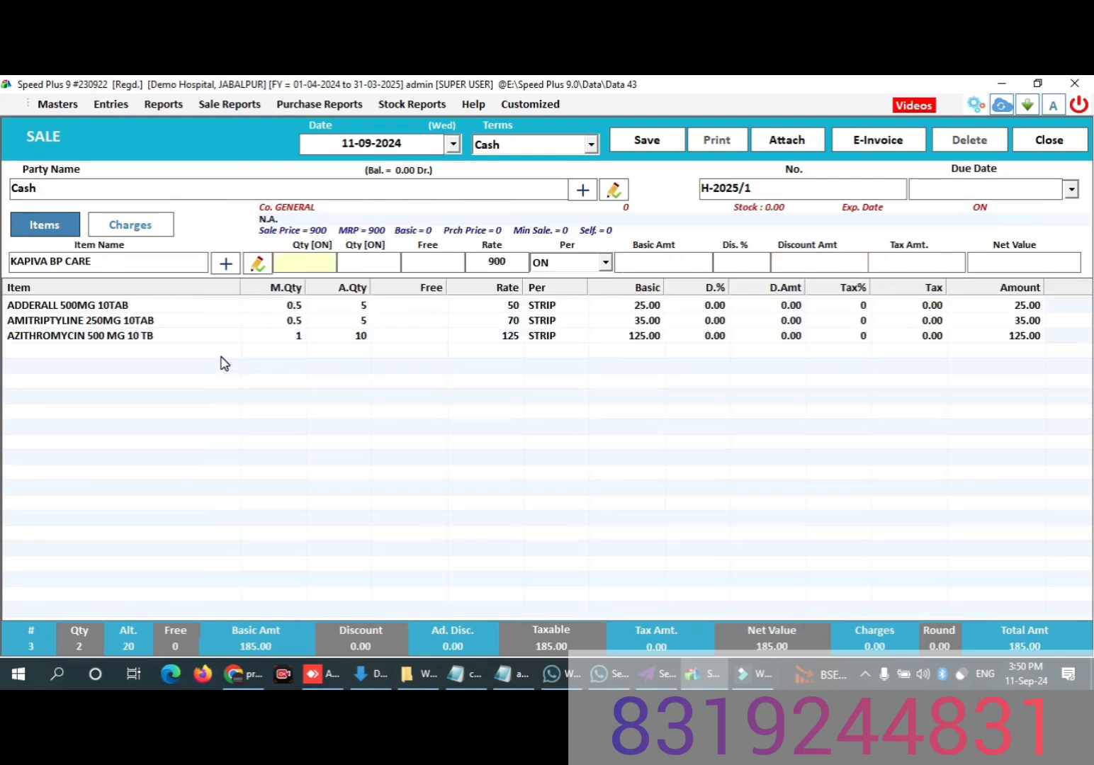
{"action": "type", "text": "1"}
{"action": "key", "text": "Return"}
{"action": "key", "text": "Return"}
{"action": "key", "text": "Return"}
{"action": "key", "text": "Return"}
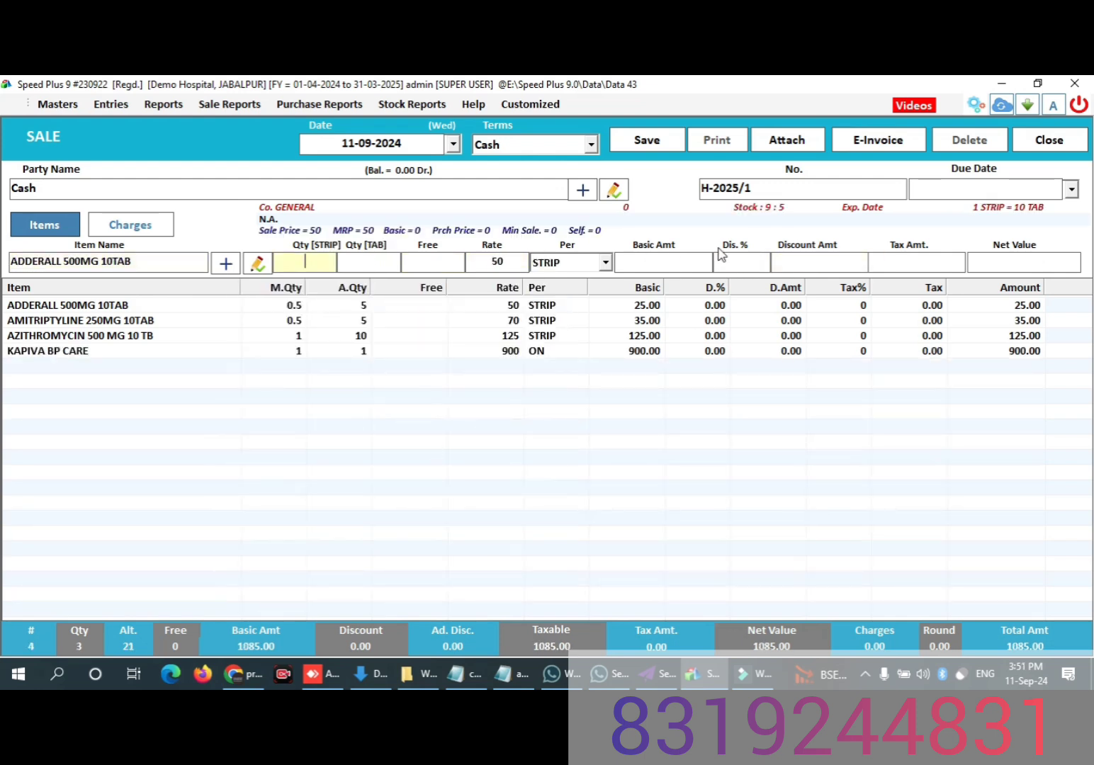
Step: Save the four-item cash sale, agree to print it, and preview the bill in the OPD BILL format
{"action": "left_click", "coordinate": [649, 142]}
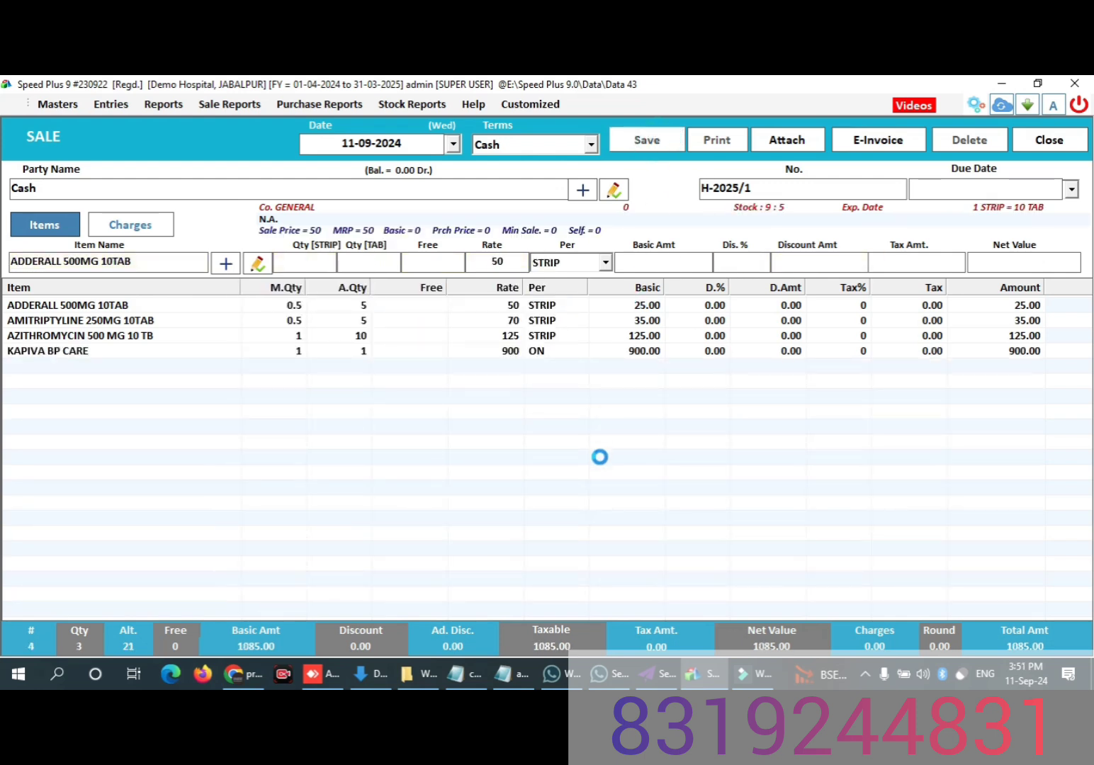
{"action": "left_click", "coordinate": [590, 435]}
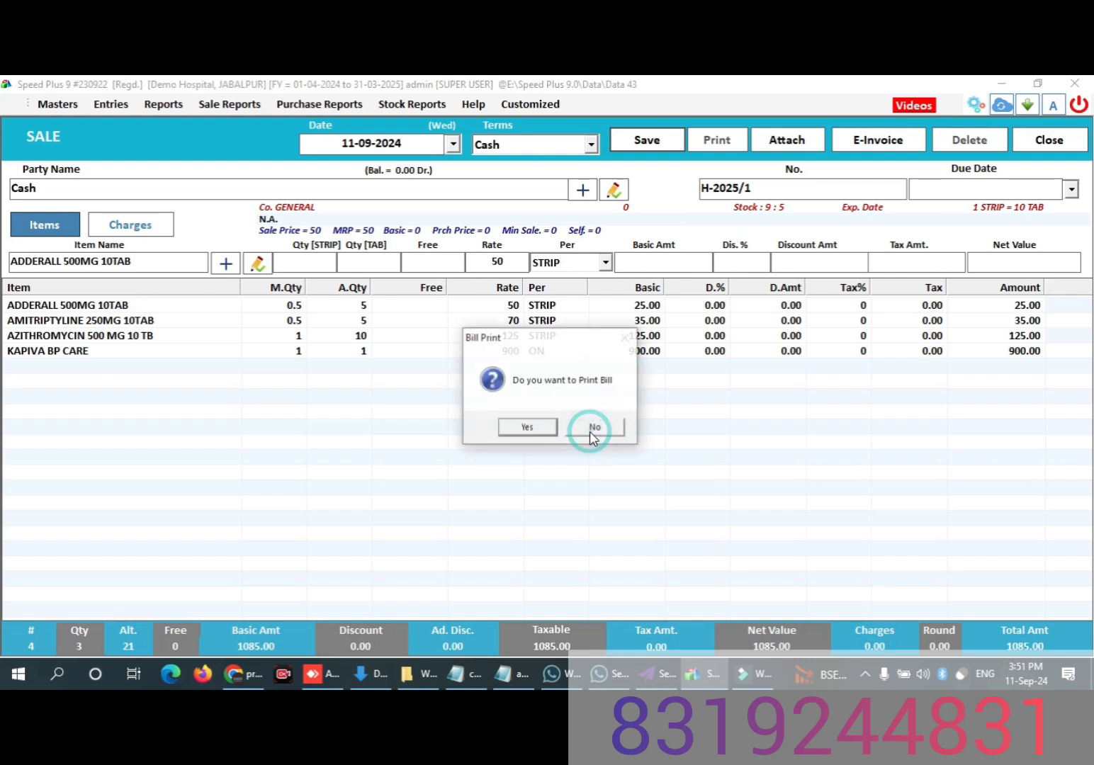
{"action": "left_click", "coordinate": [549, 430]}
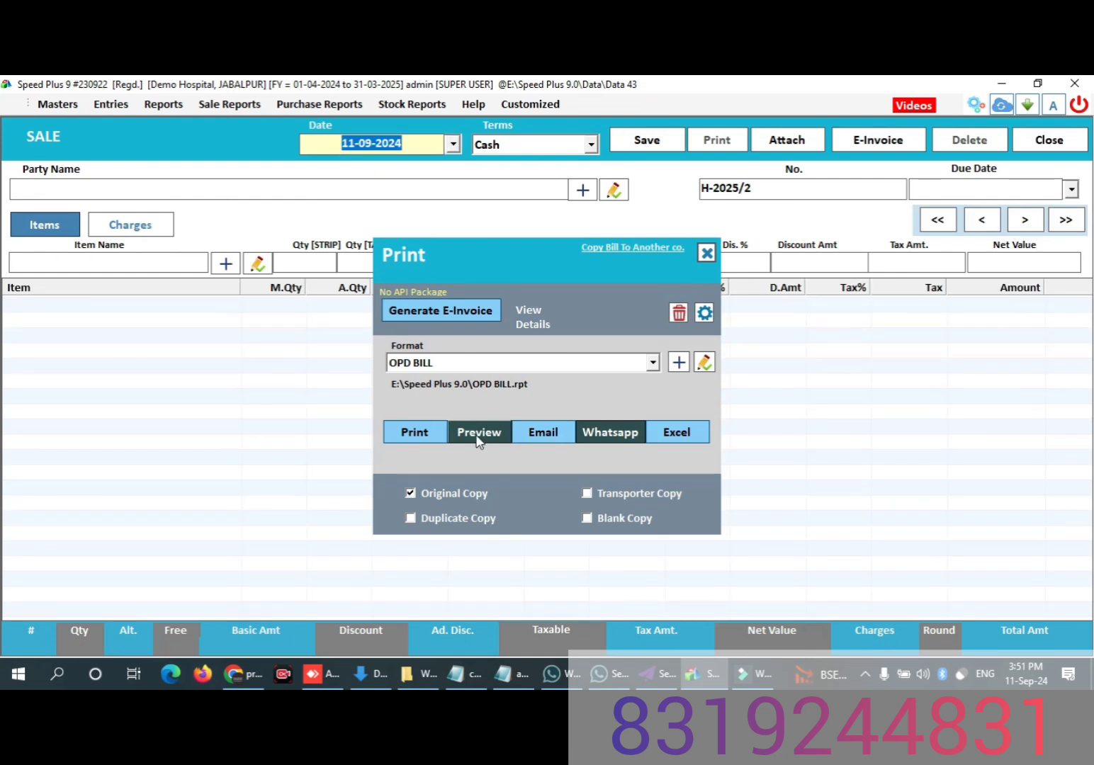
{"action": "left_click", "coordinate": [478, 442]}
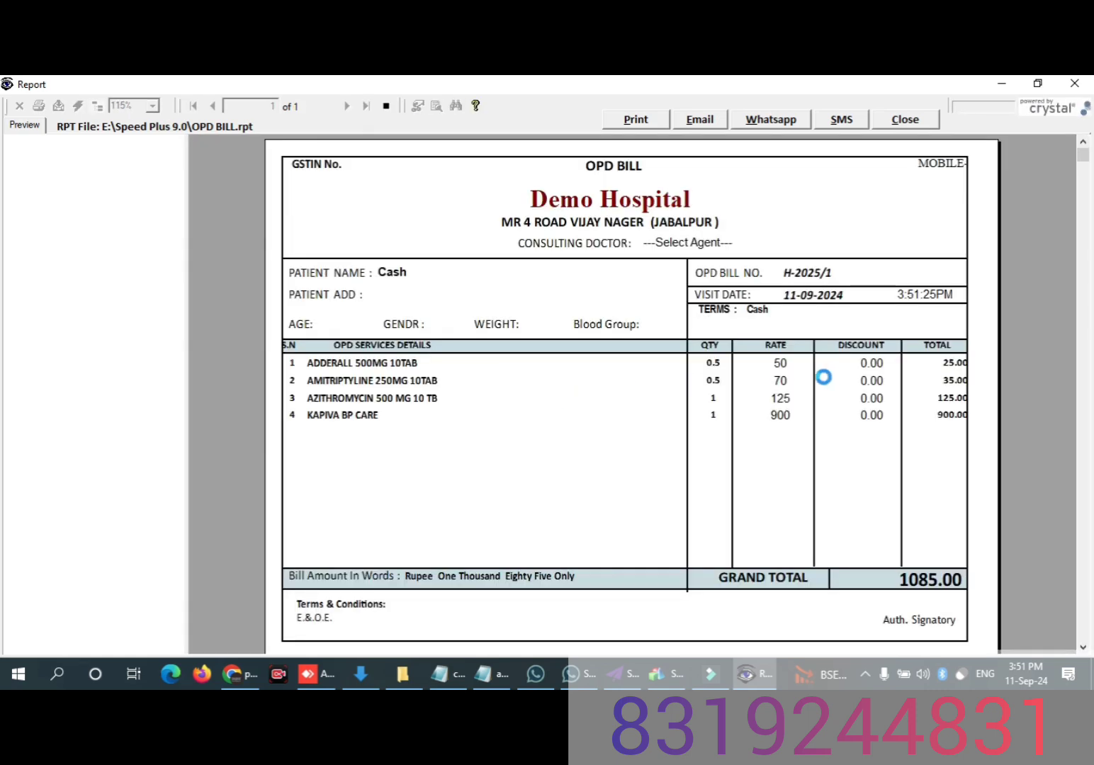
Step: Examine the previewed OPD bill from start to end, and close the preview and the print options
{"action": "left_click_drag", "start_coordinate": [1085, 159], "coordinate": [1071, 404]}
{"action": "left_click", "coordinate": [1072, 405]}
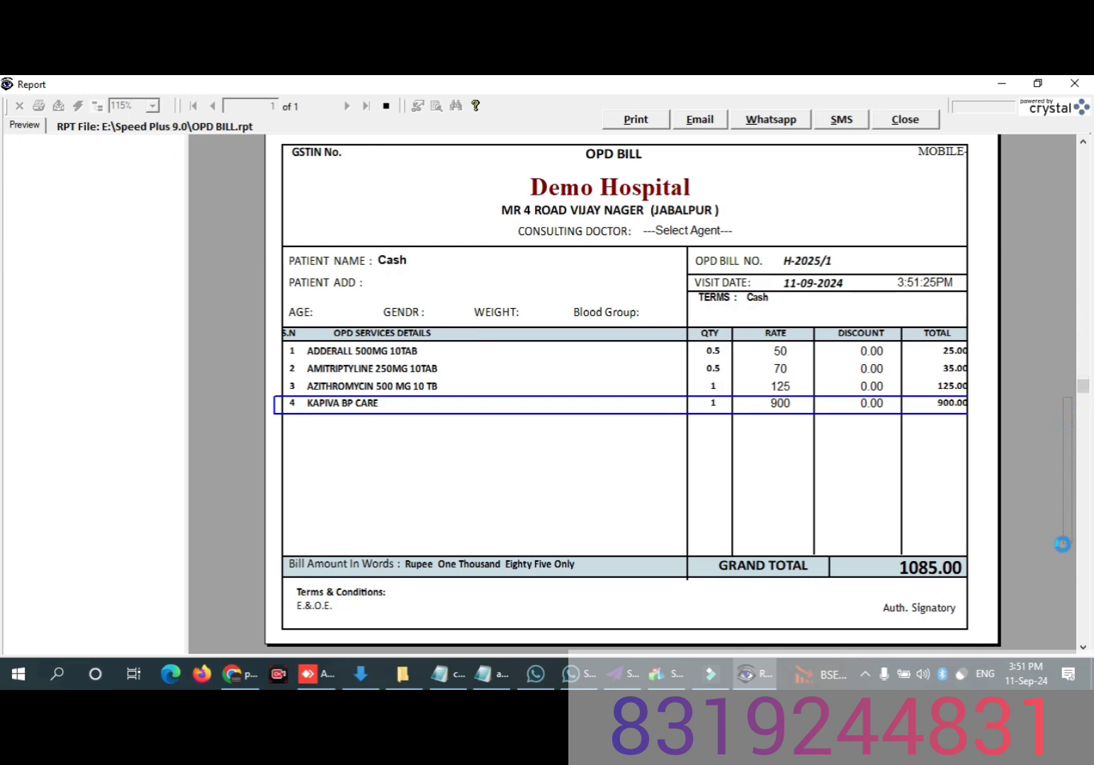
{"action": "left_click", "coordinate": [1064, 206]}
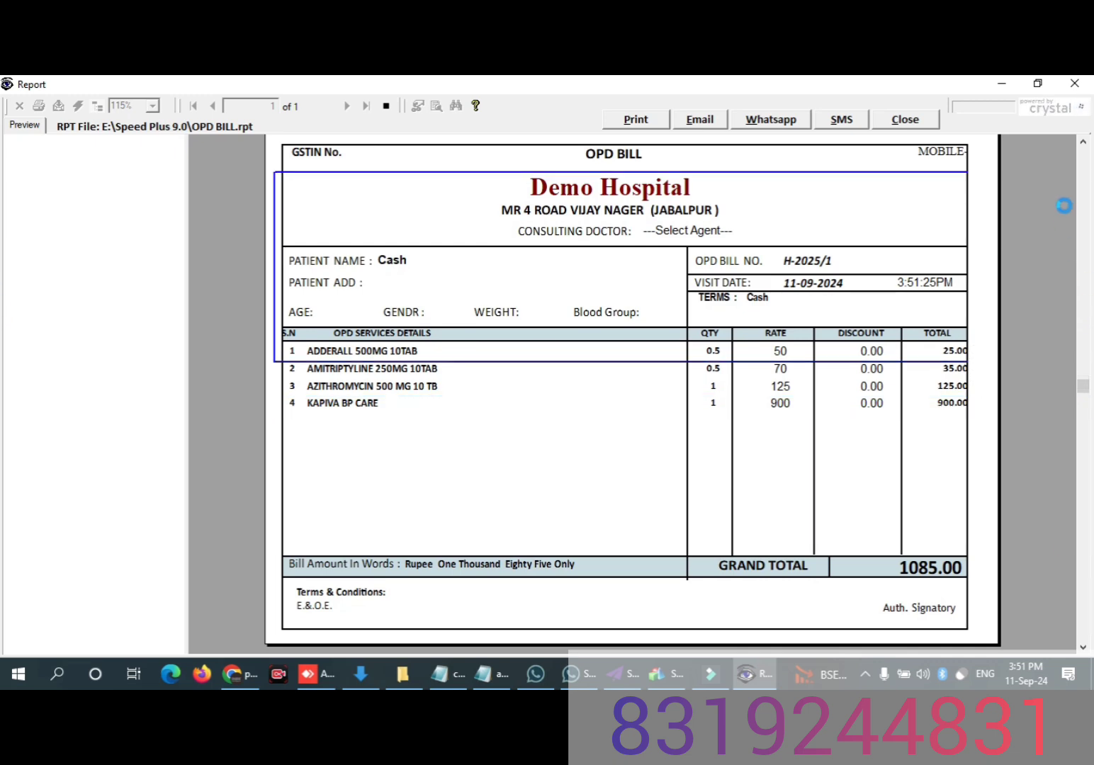
{"action": "left_click", "coordinate": [1085, 175]}
{"action": "left_click", "coordinate": [921, 121]}
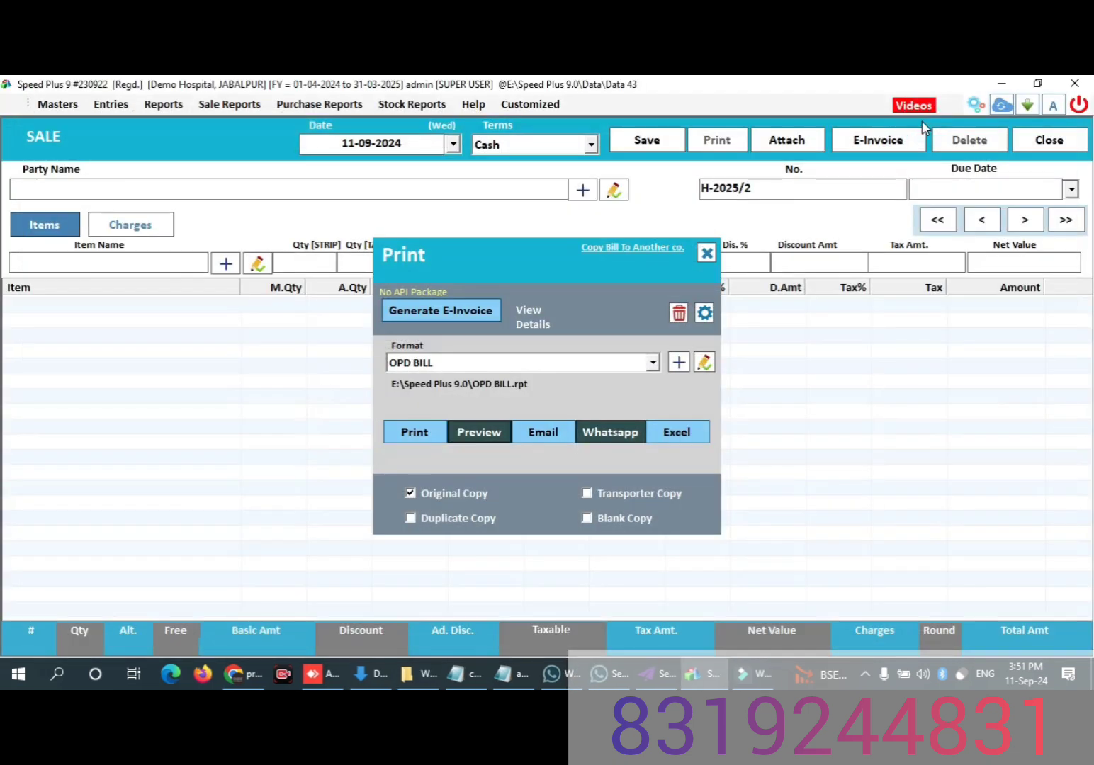
{"action": "left_click", "coordinate": [706, 253]}
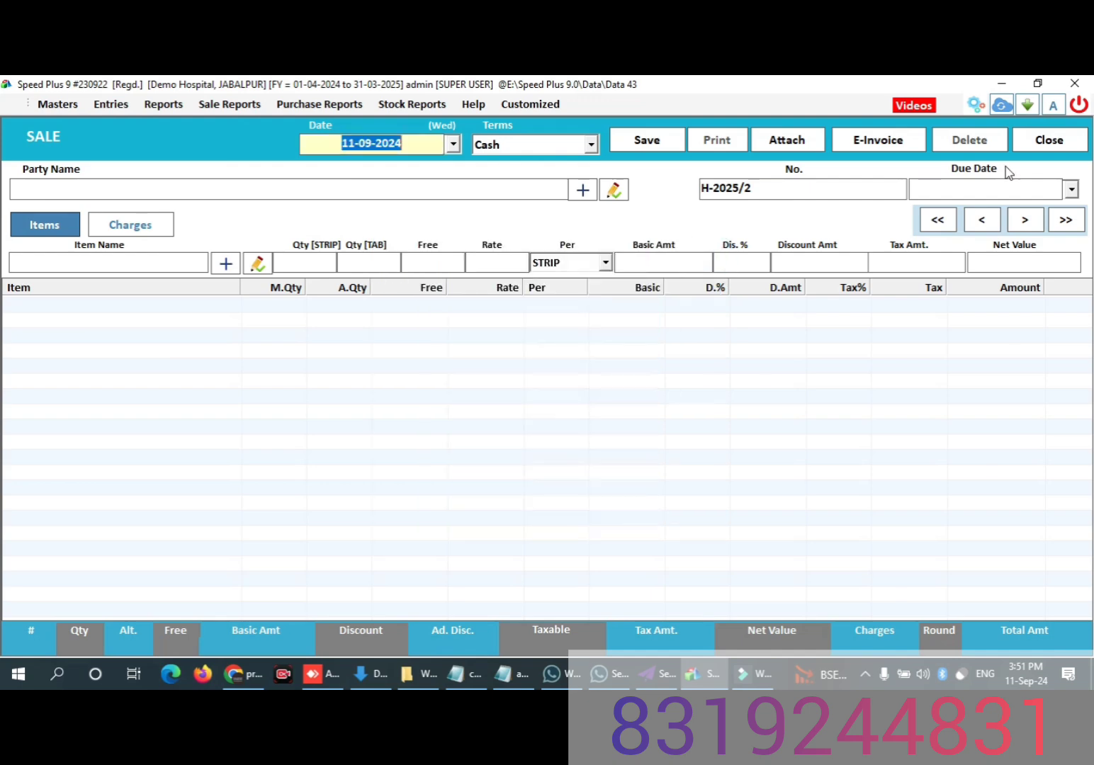
Step: Leave the sale entry, select bill H-2025/1 in the sales bills list, and create a set from it named SET 1
{"action": "left_click", "coordinate": [1032, 147]}
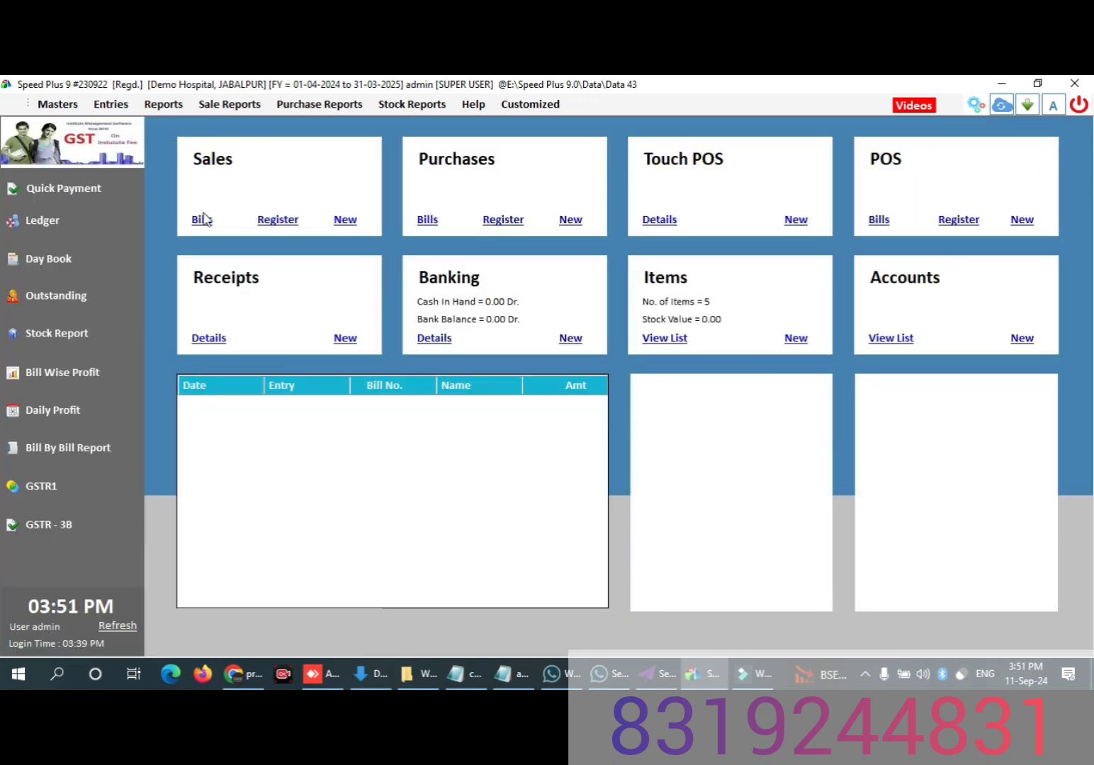
{"action": "left_click", "coordinate": [202, 221]}
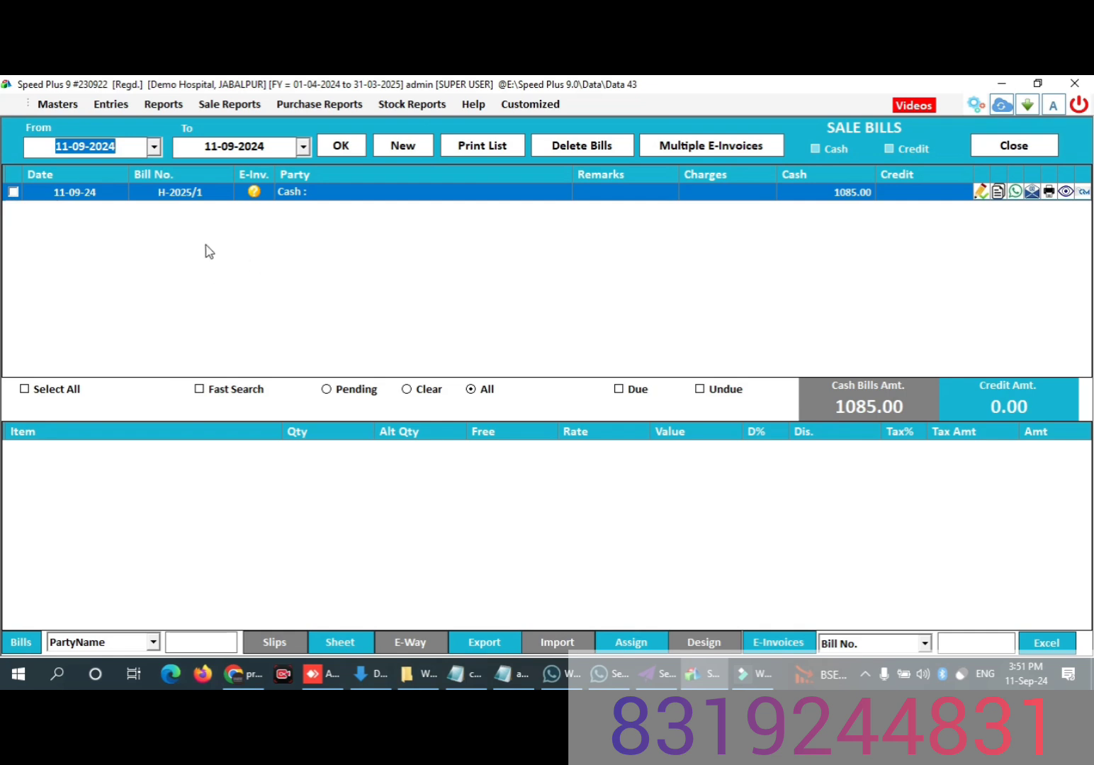
{"action": "left_click", "coordinate": [13, 194]}
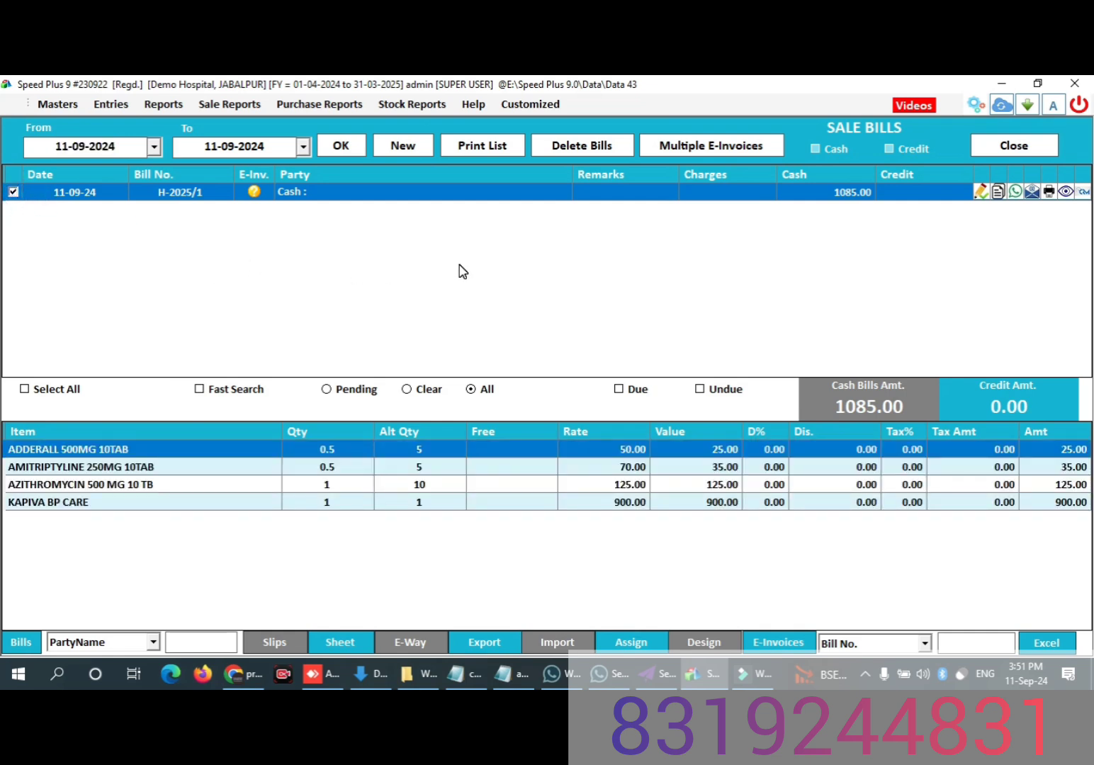
{"action": "key", "text": "ctrl+s"}
{"action": "left_click", "coordinate": [772, 321]}
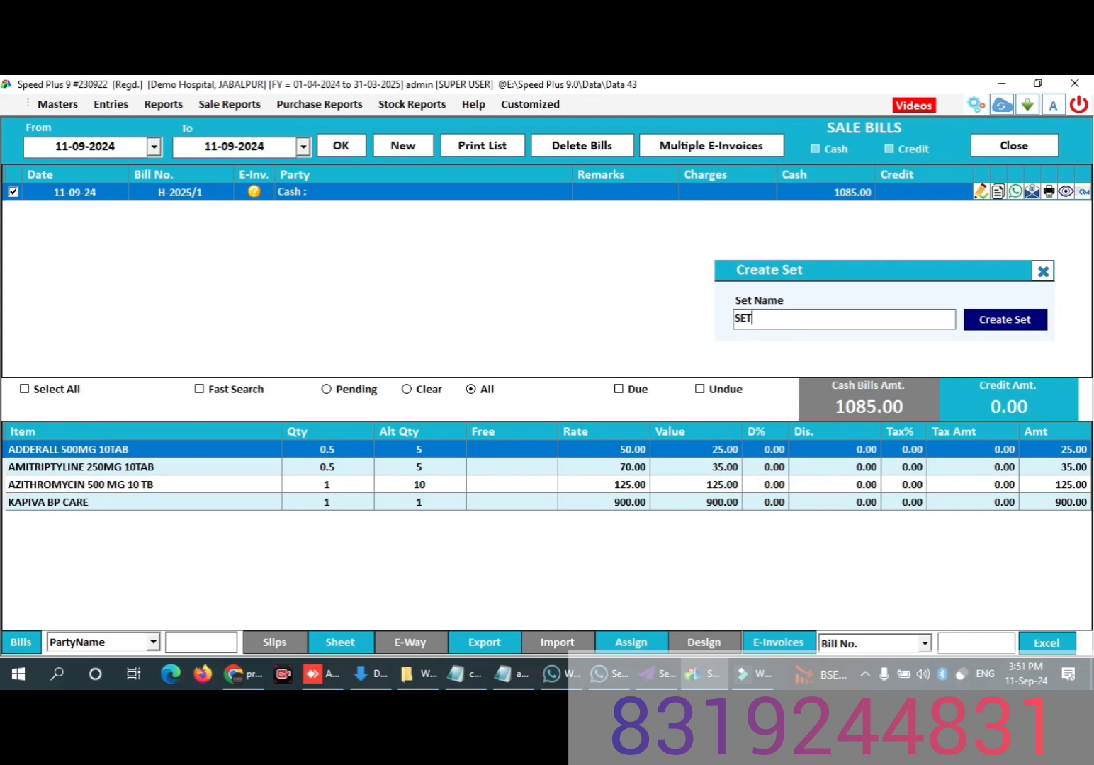
{"action": "type", "text": "SET 1 5"}
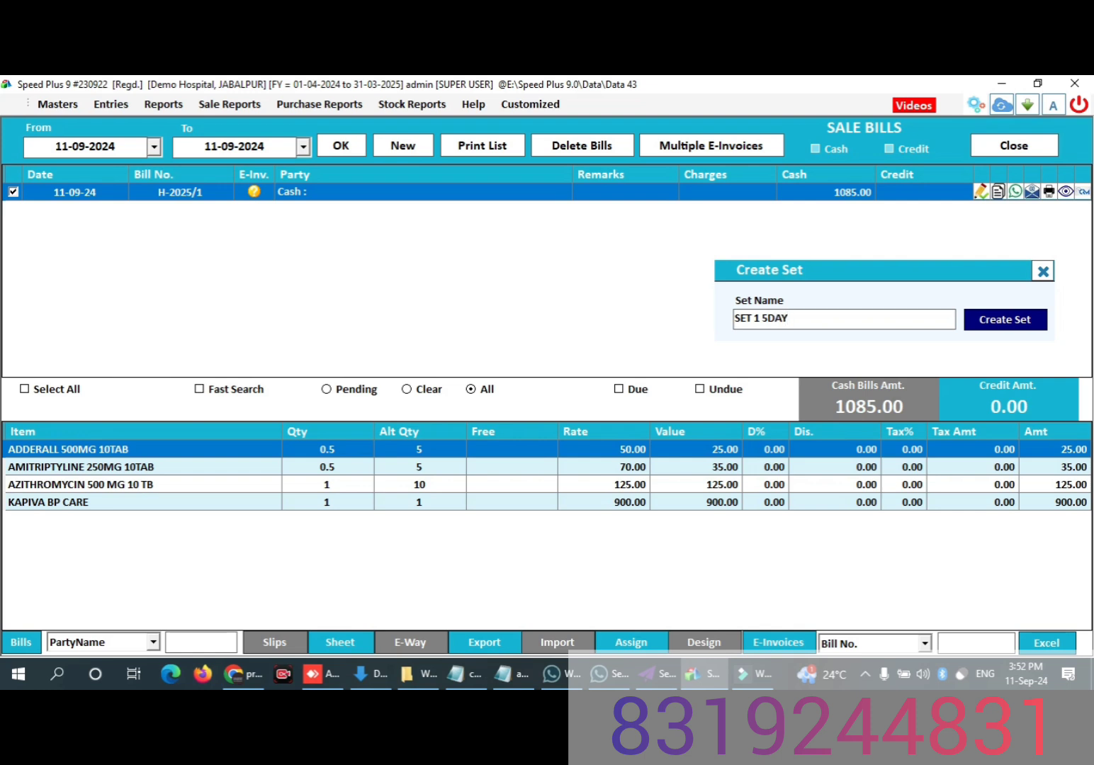
{"action": "left_click", "coordinate": [993, 325]}
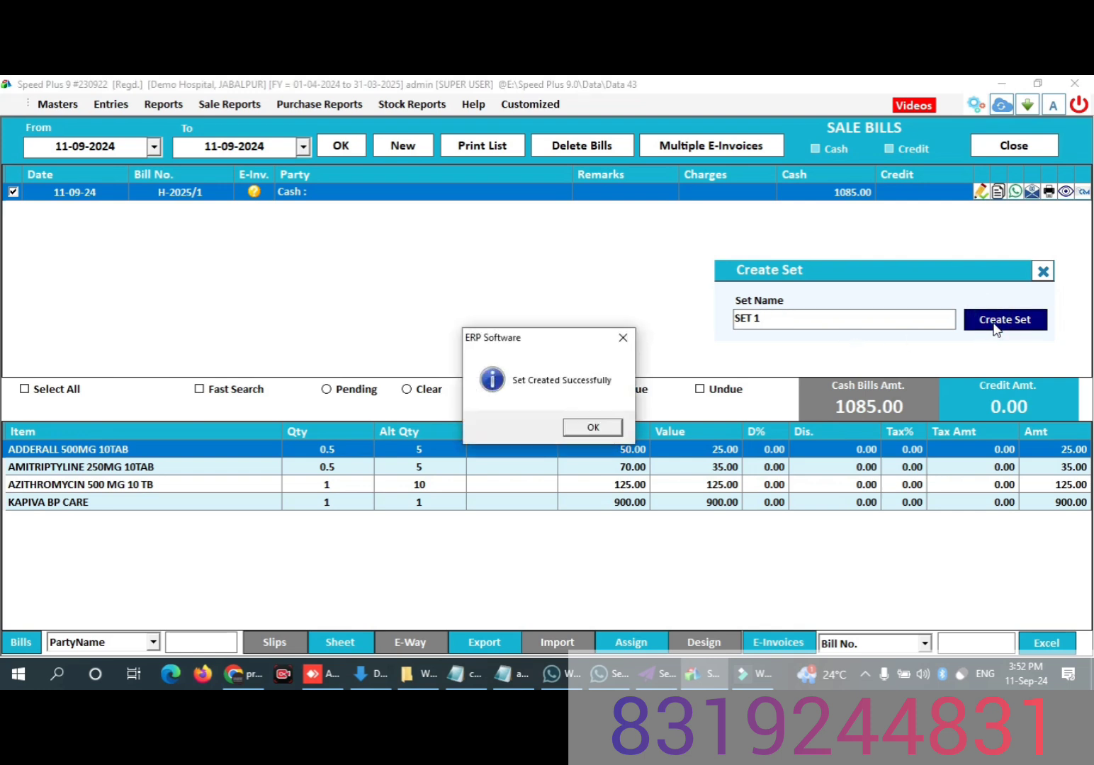
{"action": "left_click", "coordinate": [588, 425]}
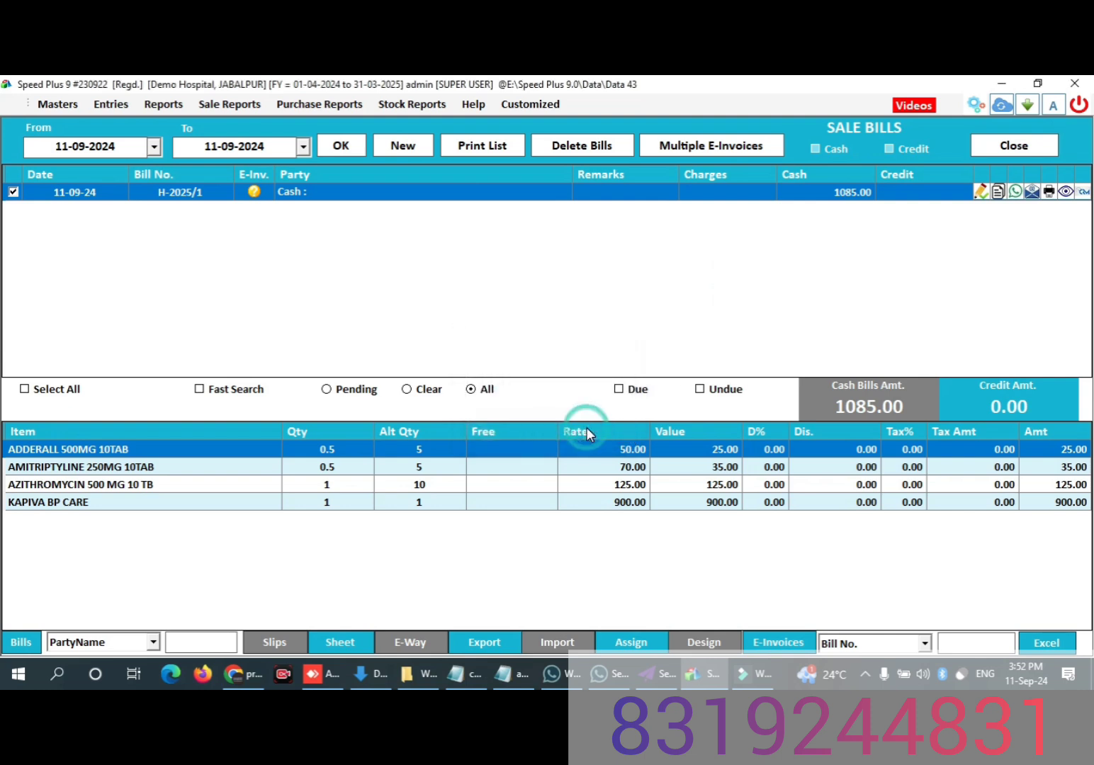
Step: Start a new sale for the Cash party and load its items from SET 1
{"action": "left_click", "coordinate": [1014, 146]}
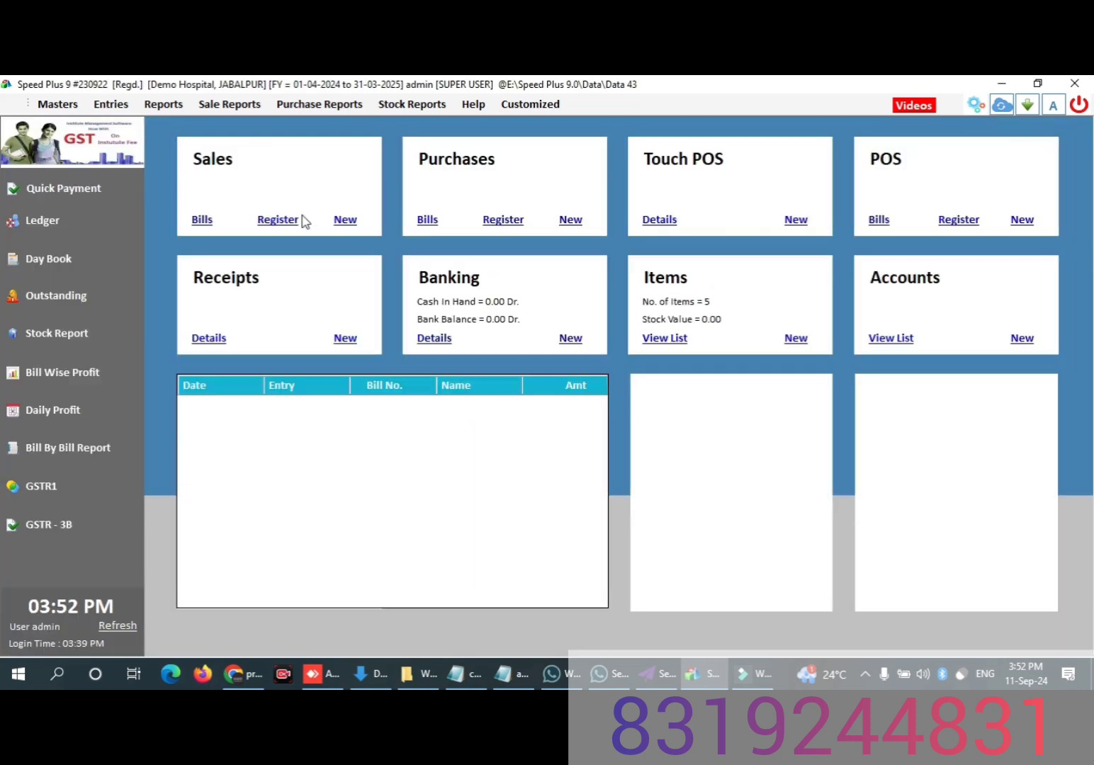
{"action": "left_click", "coordinate": [340, 223]}
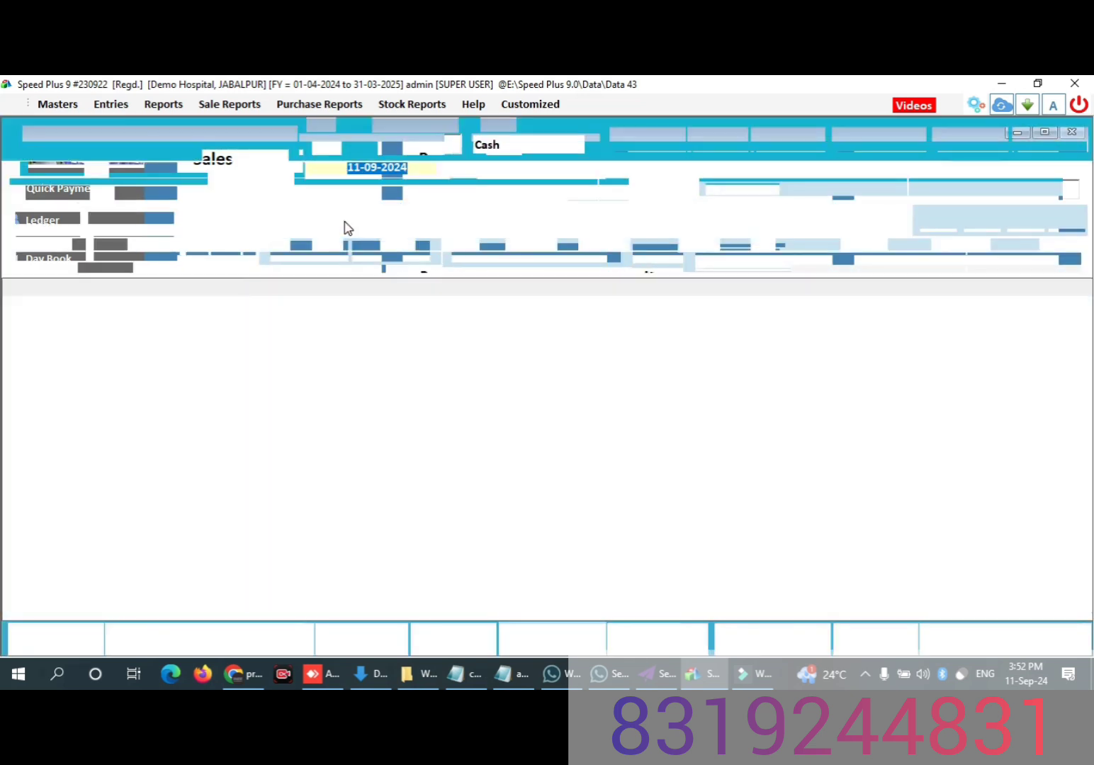
{"action": "key", "text": "Return"}
{"action": "key", "text": "Return"}
{"action": "key", "text": "Return"}
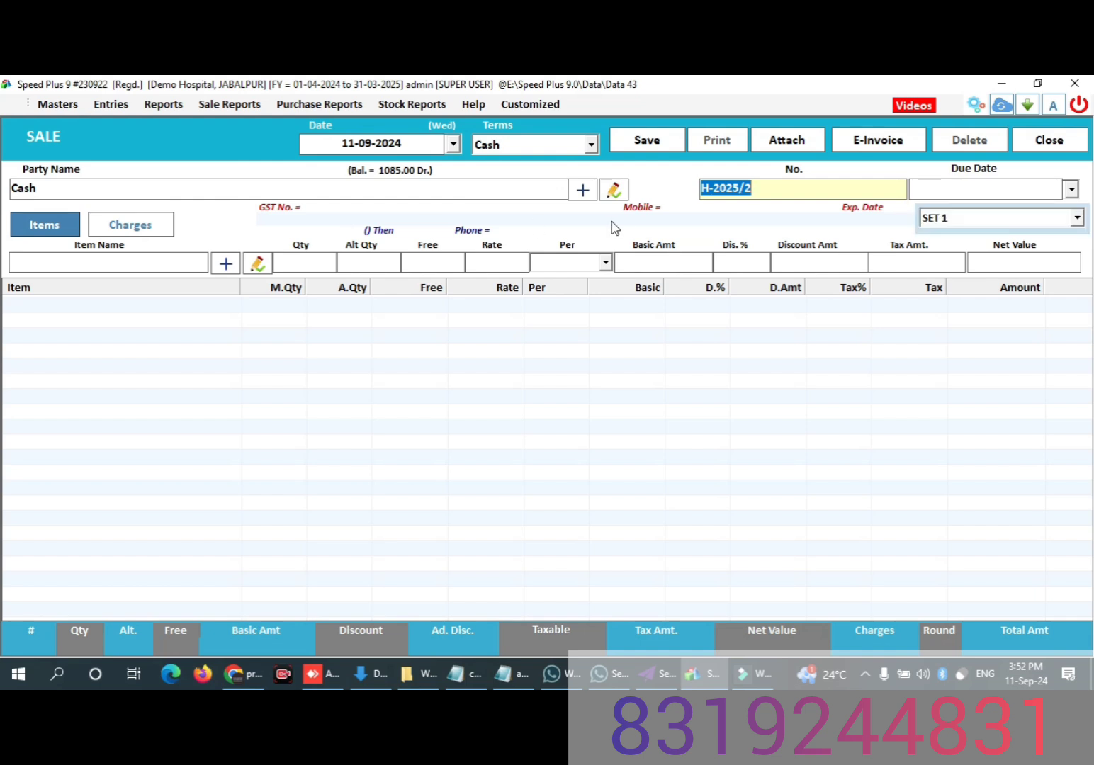
{"action": "left_click", "coordinate": [959, 215]}
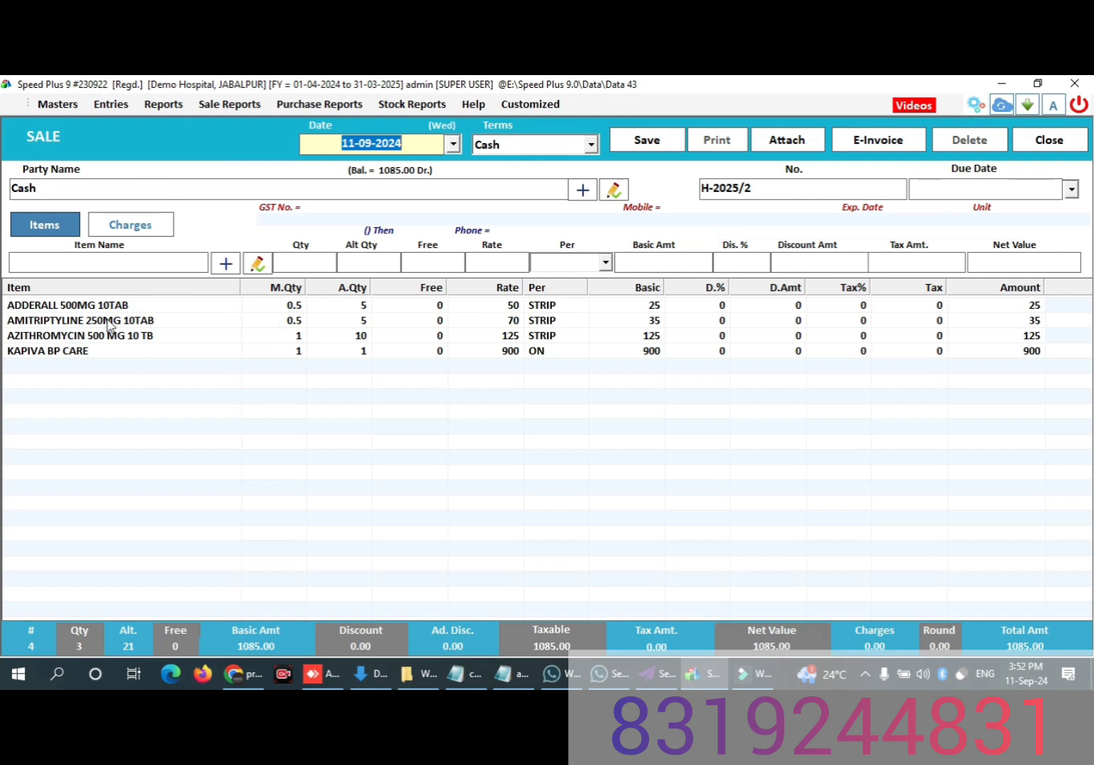
Step: Edit the KAPIVA BP CARE line of the new sale and set its quantity to 2
{"action": "double_click", "coordinate": [290, 352]}
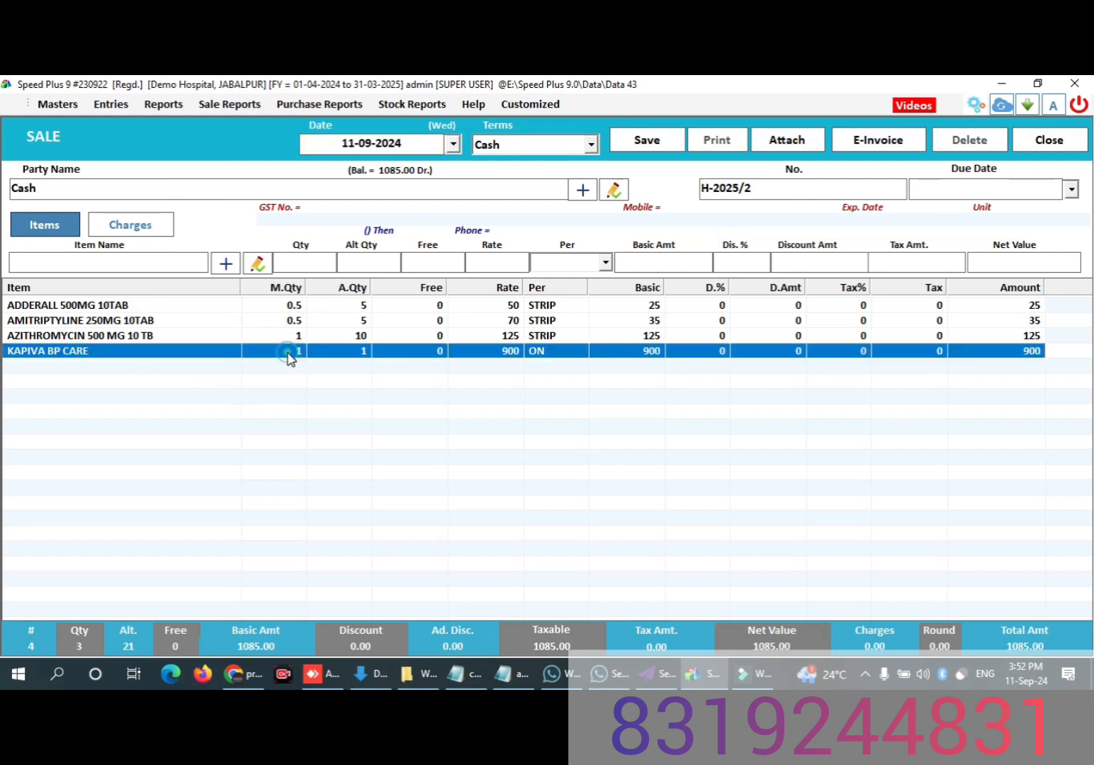
{"action": "left_click", "coordinate": [321, 255]}
{"action": "type", "text": "2"}
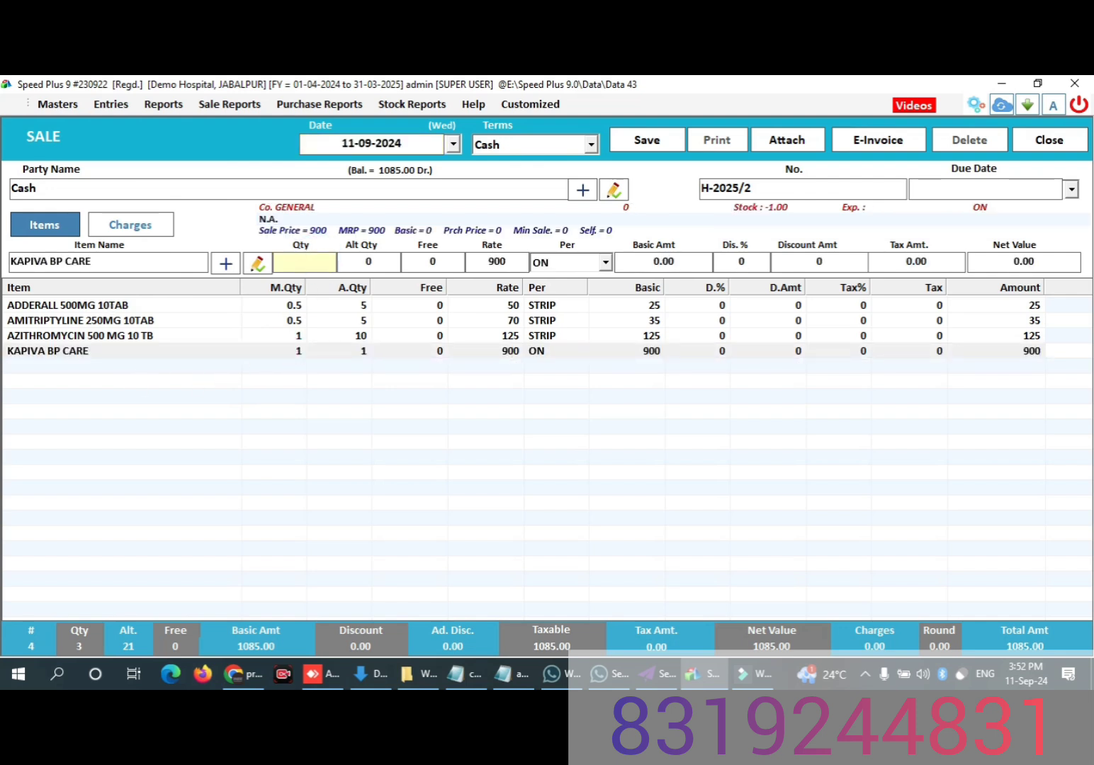
{"action": "key", "text": "Return"}
{"action": "key", "text": "Return"}
{"action": "key", "text": "Return"}
{"action": "key", "text": "Return"}
{"action": "key", "text": "Return"}
{"action": "key", "text": "Return"}
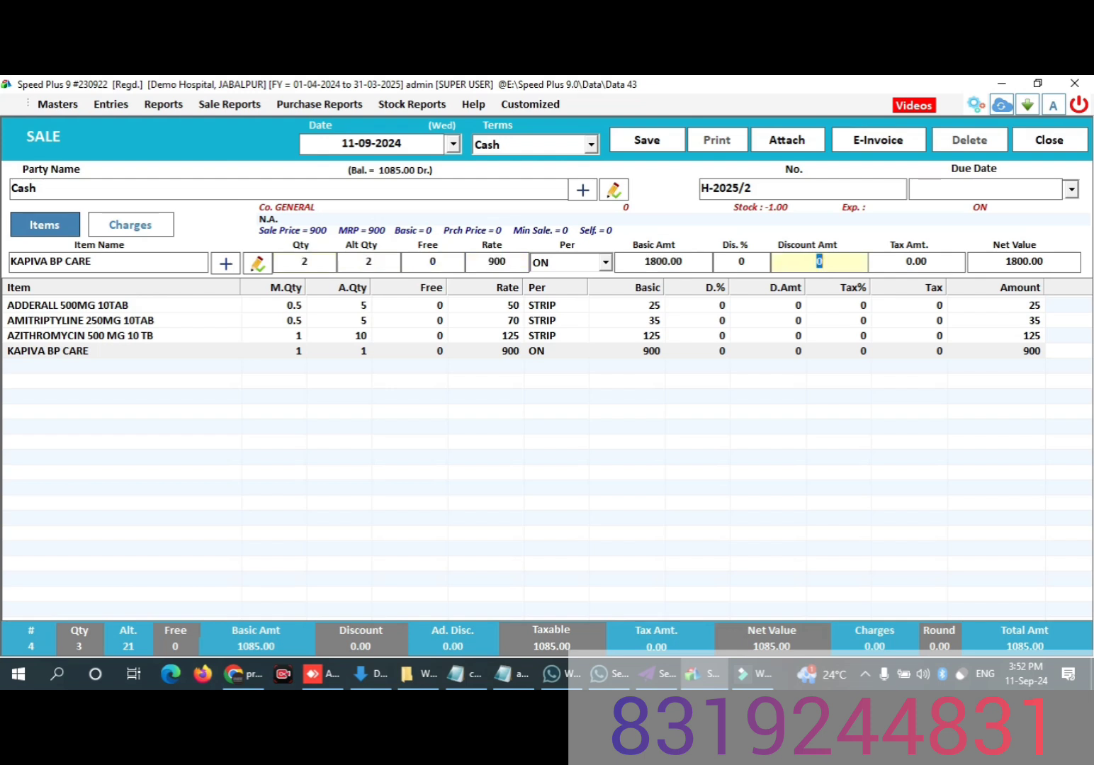
{"action": "key", "text": "Return"}
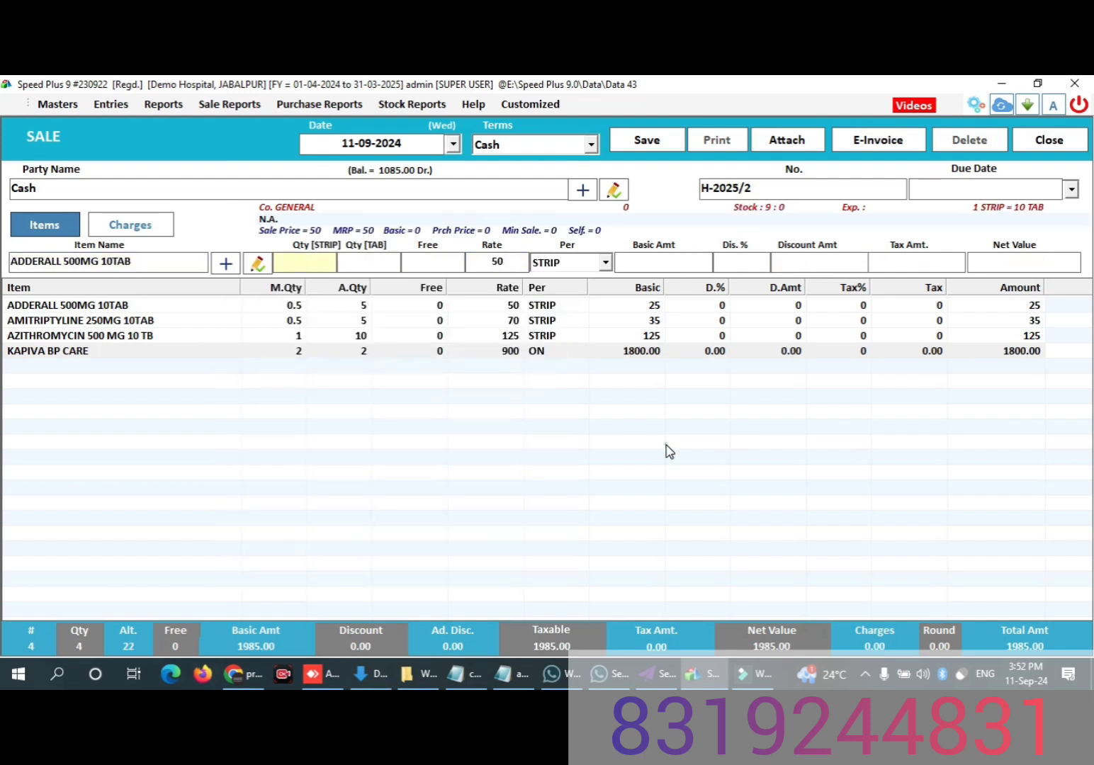
Step: Save the sale made from SET 1, agree to print it, and view its OPD BILL preview before closing it
{"action": "left_click", "coordinate": [656, 142]}
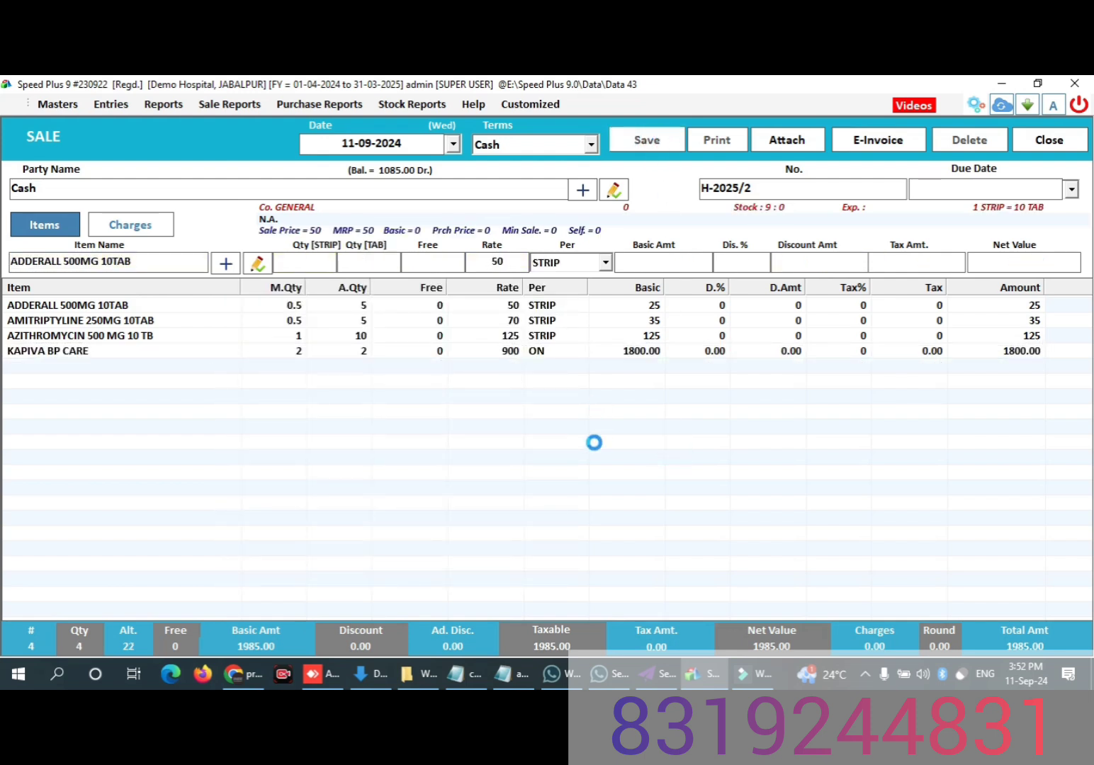
{"action": "left_click", "coordinate": [568, 427]}
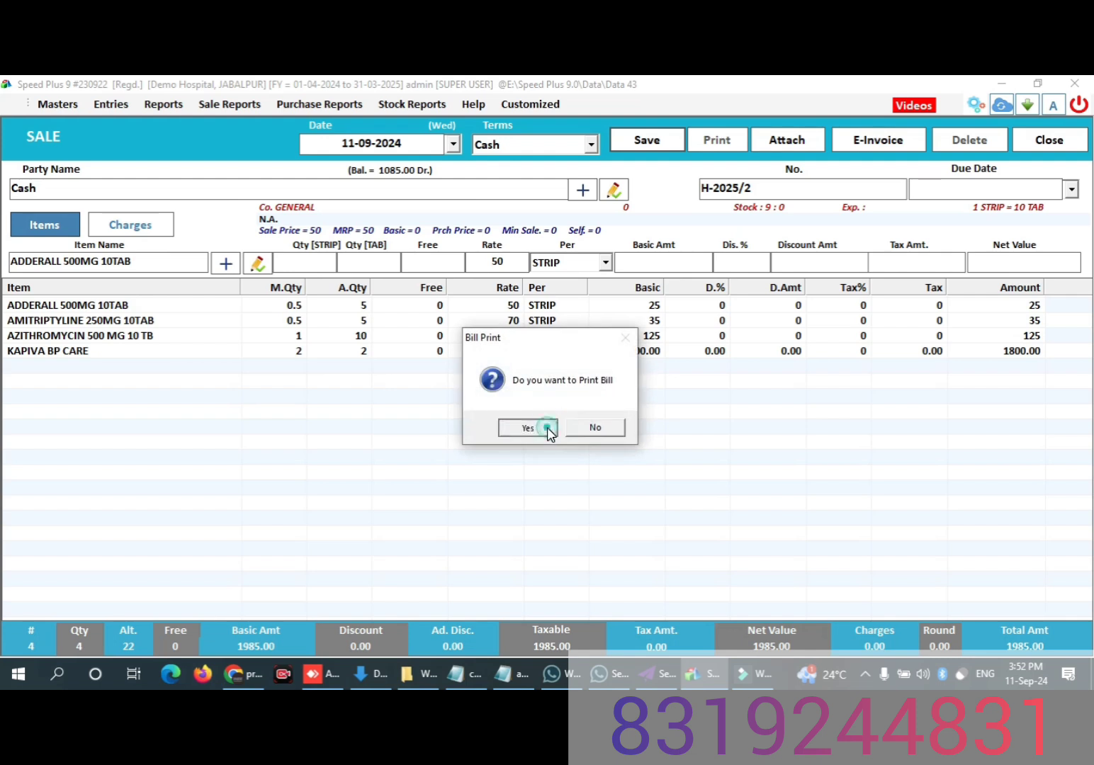
{"action": "left_click", "coordinate": [547, 427]}
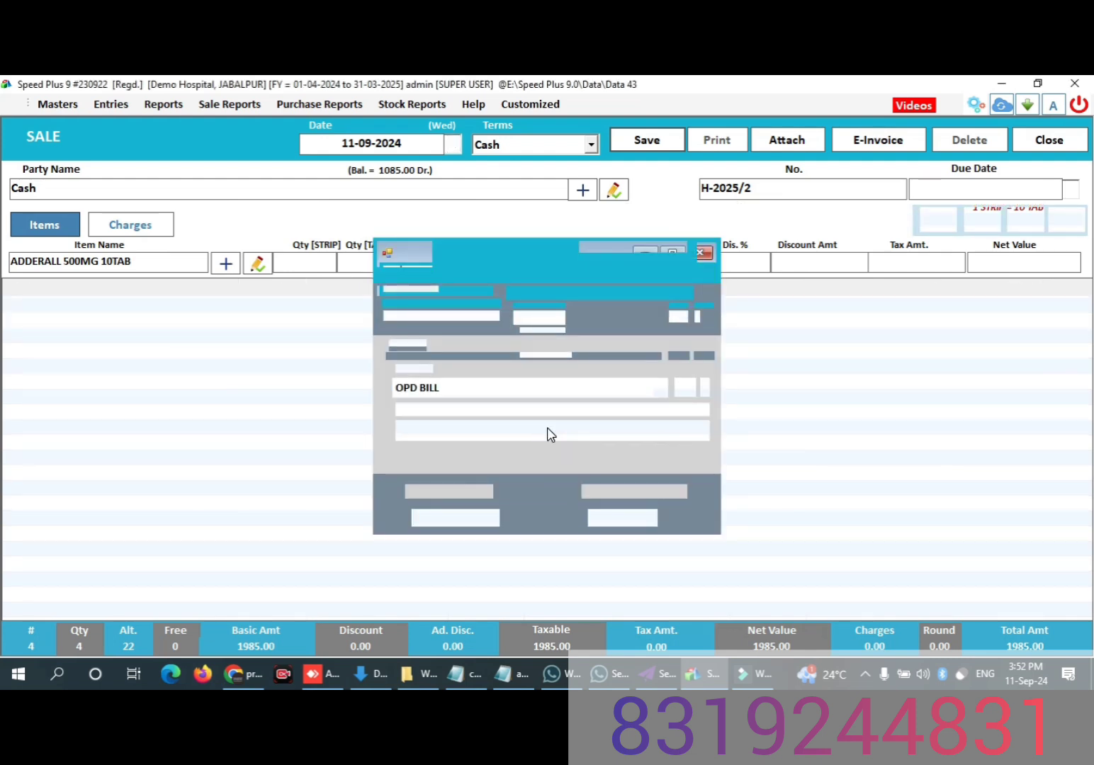
{"action": "left_click", "coordinate": [466, 432]}
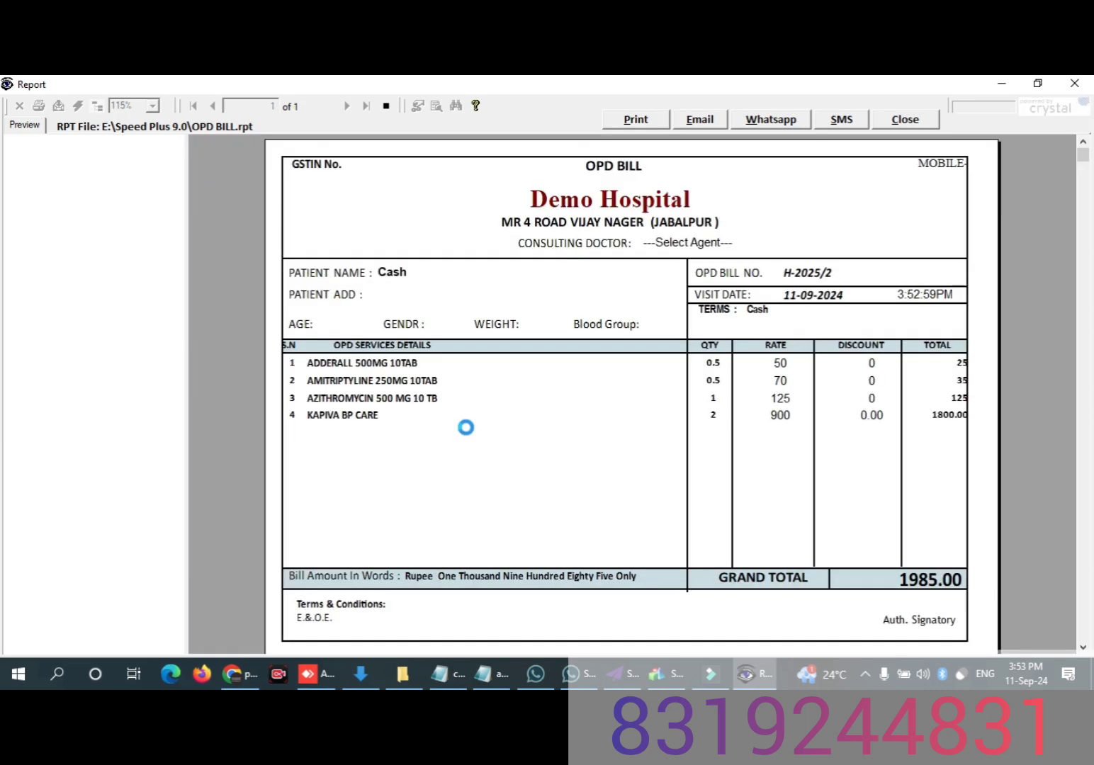
{"action": "left_click", "coordinate": [904, 119]}
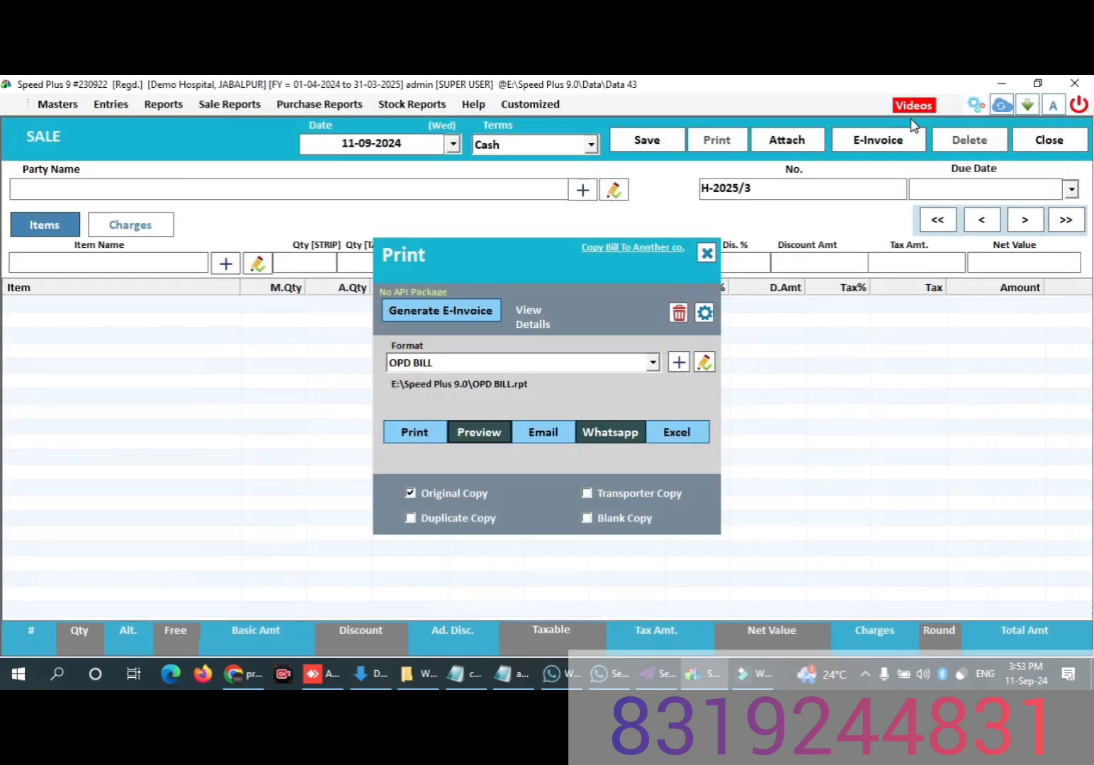
Step: Close the print options and the sale entry, and refresh the dashboard figures
{"action": "left_click", "coordinate": [707, 253]}
{"action": "left_click", "coordinate": [1050, 140]}
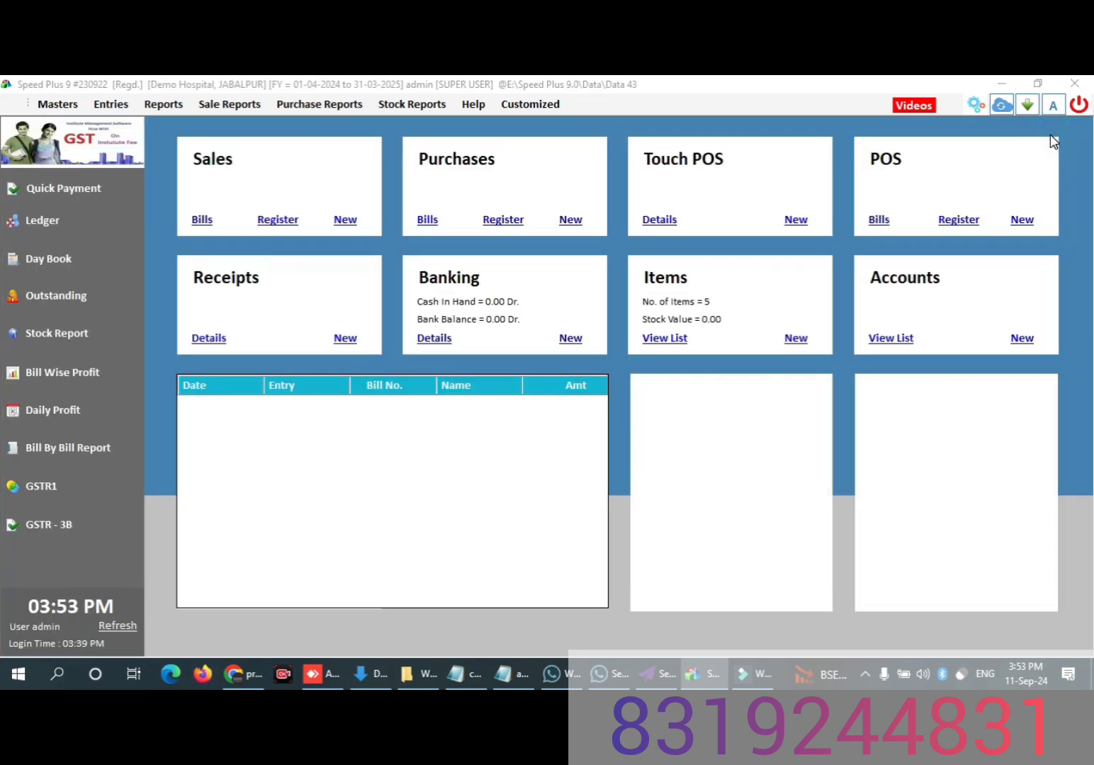
{"action": "left_click", "coordinate": [111, 628]}
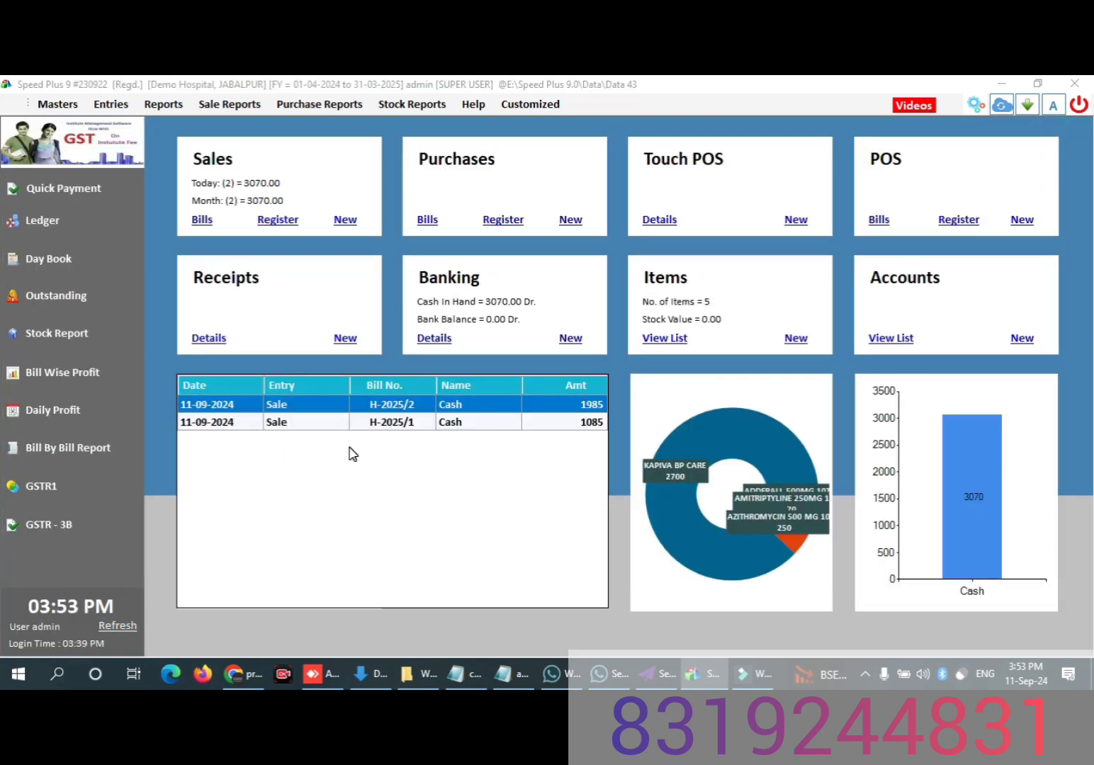
Step: Start another sale dated 11-09-2024 with Cash terms for the Cash party
{"action": "left_click", "coordinate": [349, 221]}
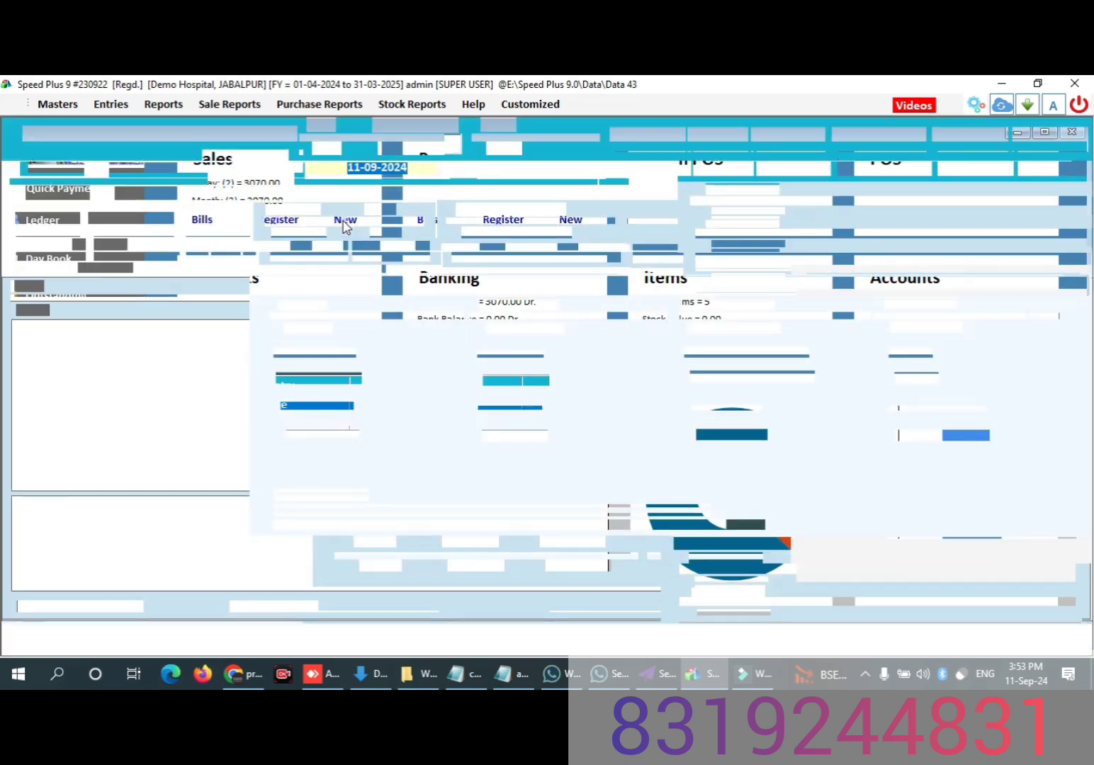
{"action": "key", "text": "Return"}
{"action": "key", "text": "Return"}
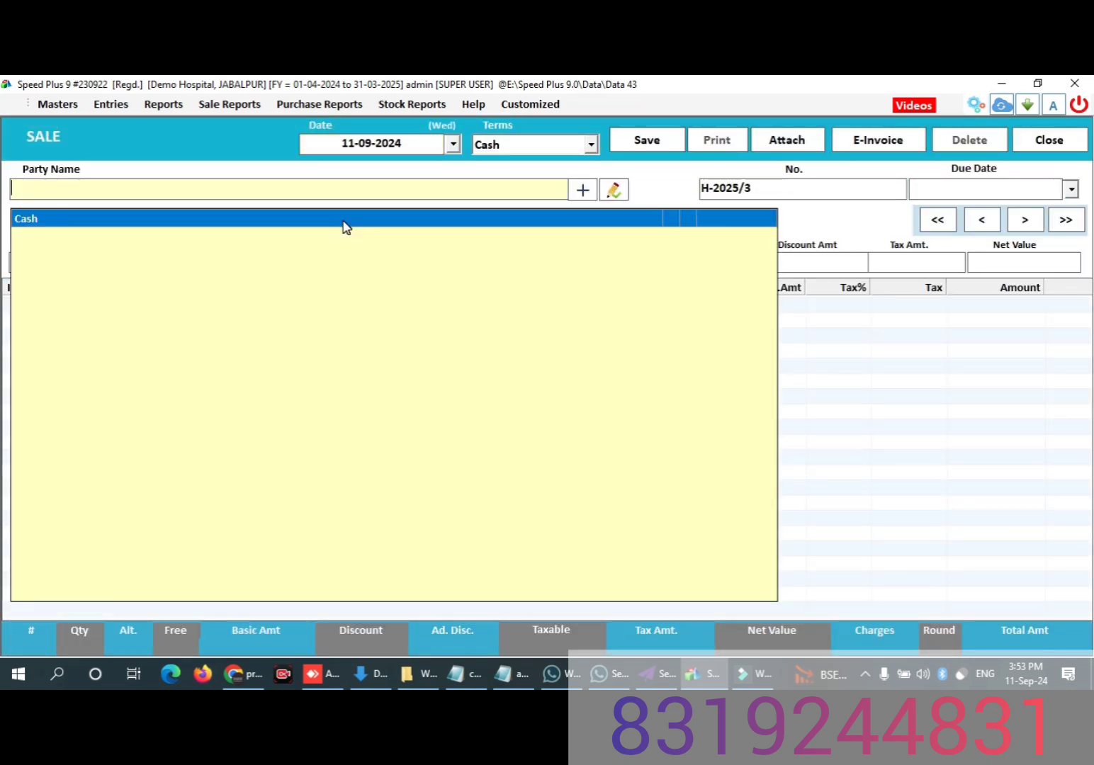
{"action": "key", "text": "Return"}
Step: Leave the agent unselected and enter only the customer's name in the customer details
{"action": "key", "text": "Return"}
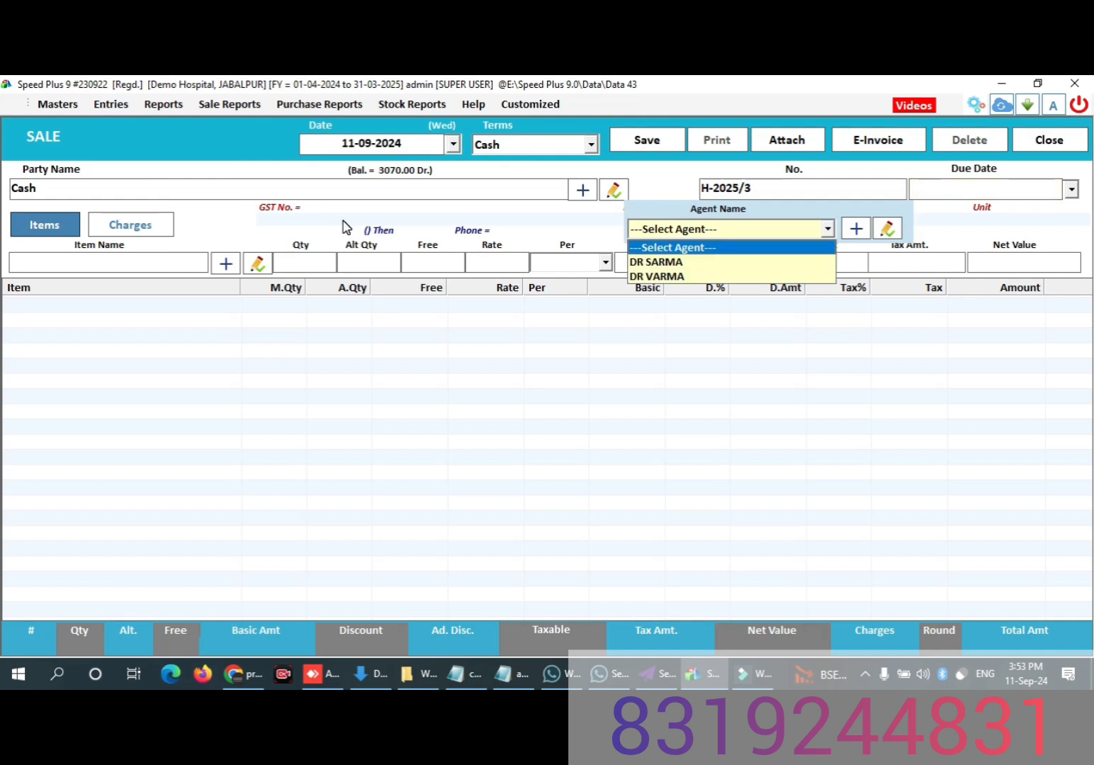
{"action": "key", "text": "Return"}
{"action": "key", "text": "Return"}
{"action": "key", "text": "Return"}
{"action": "key", "text": "Return"}
{"action": "key", "text": "Return"}
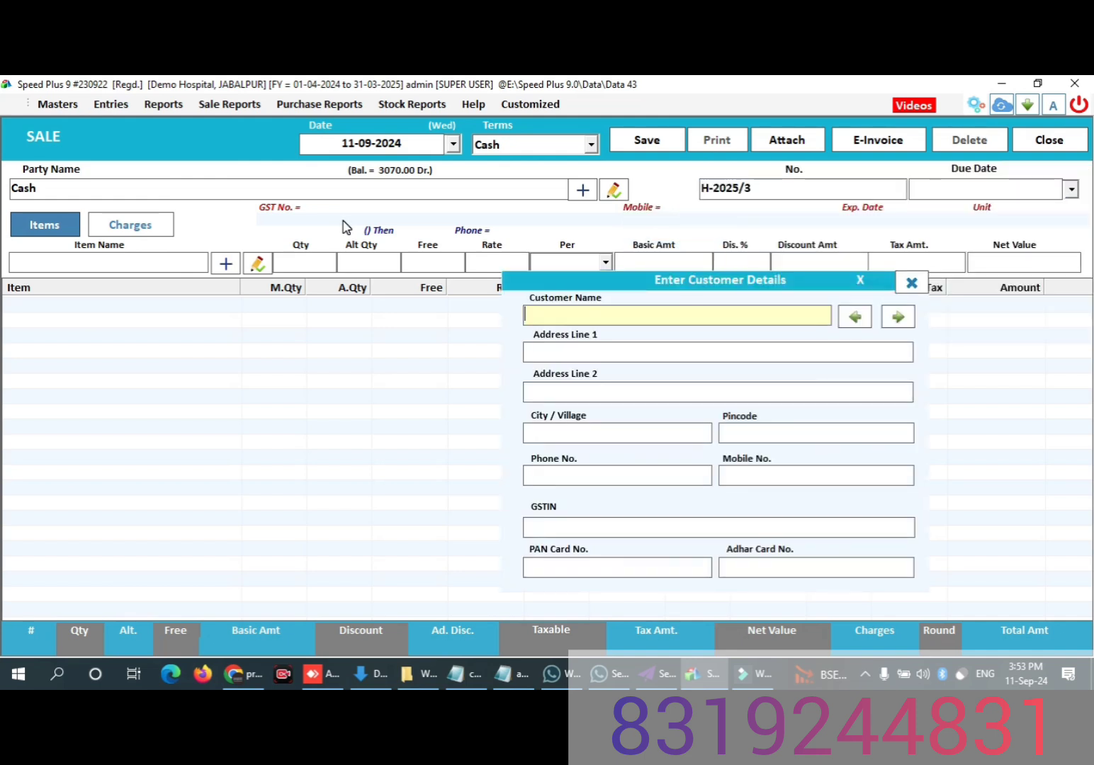
{"action": "type", "text": "R"}
{"action": "key", "text": "Return"}
{"action": "key", "text": "Return"}
{"action": "key", "text": "Return"}
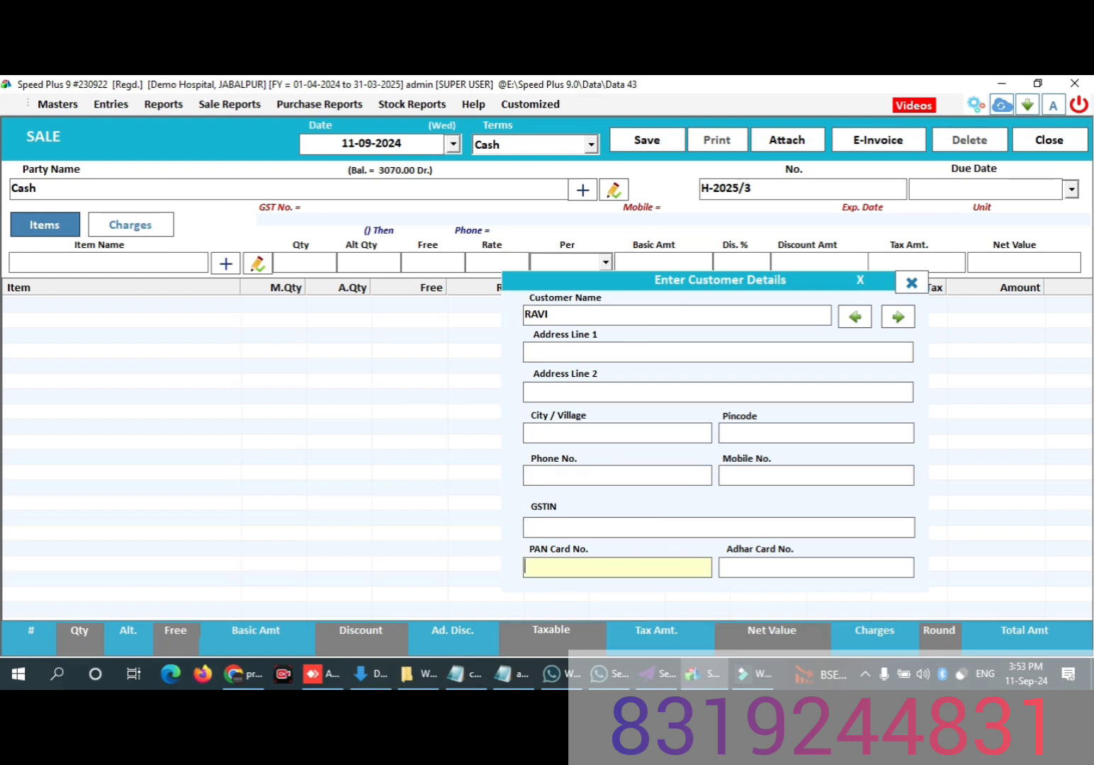
{"action": "key", "text": "Return"}
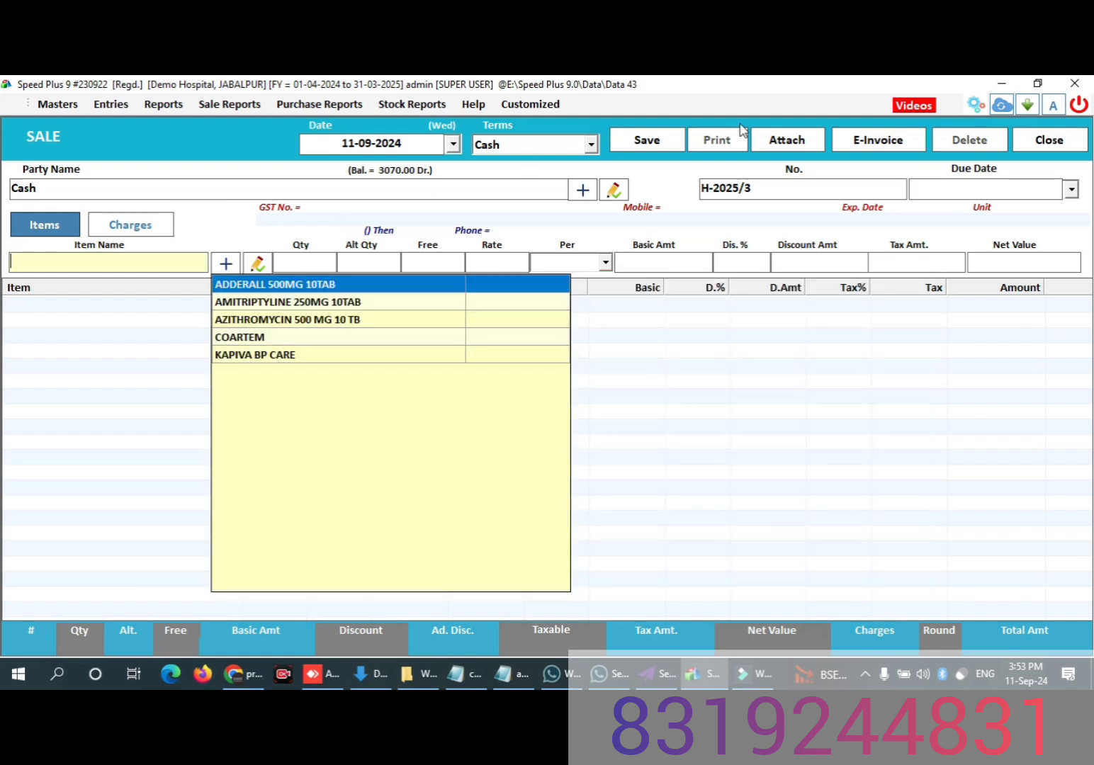
Step: Load the medicines of the saved item set SET 1 into the sale
{"action": "left_click", "coordinate": [764, 187]}
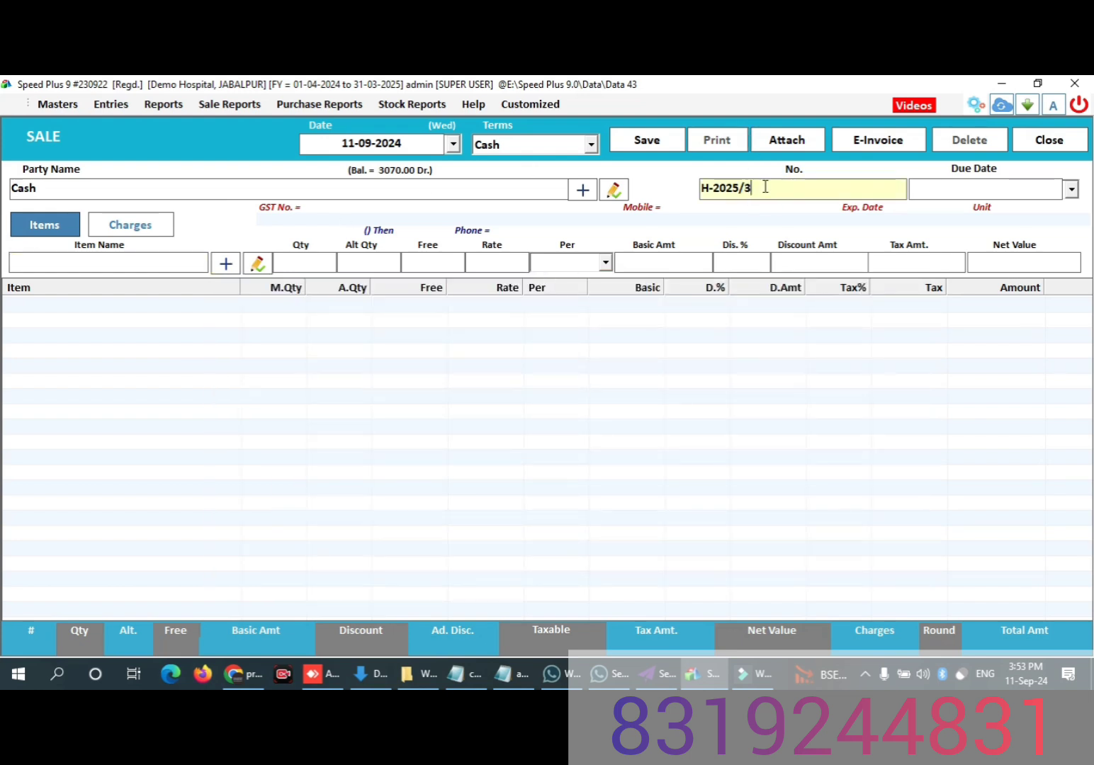
{"action": "key", "text": "F2"}
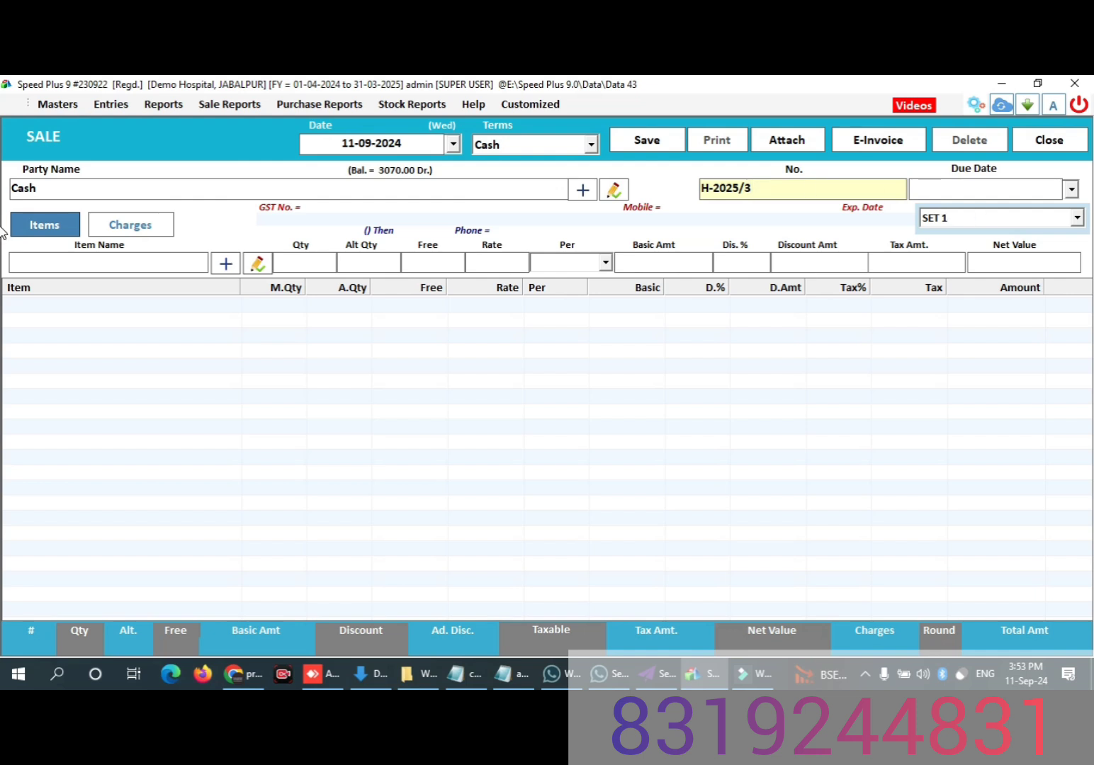
{"action": "left_click", "coordinate": [1043, 216]}
{"action": "key", "text": "Return"}
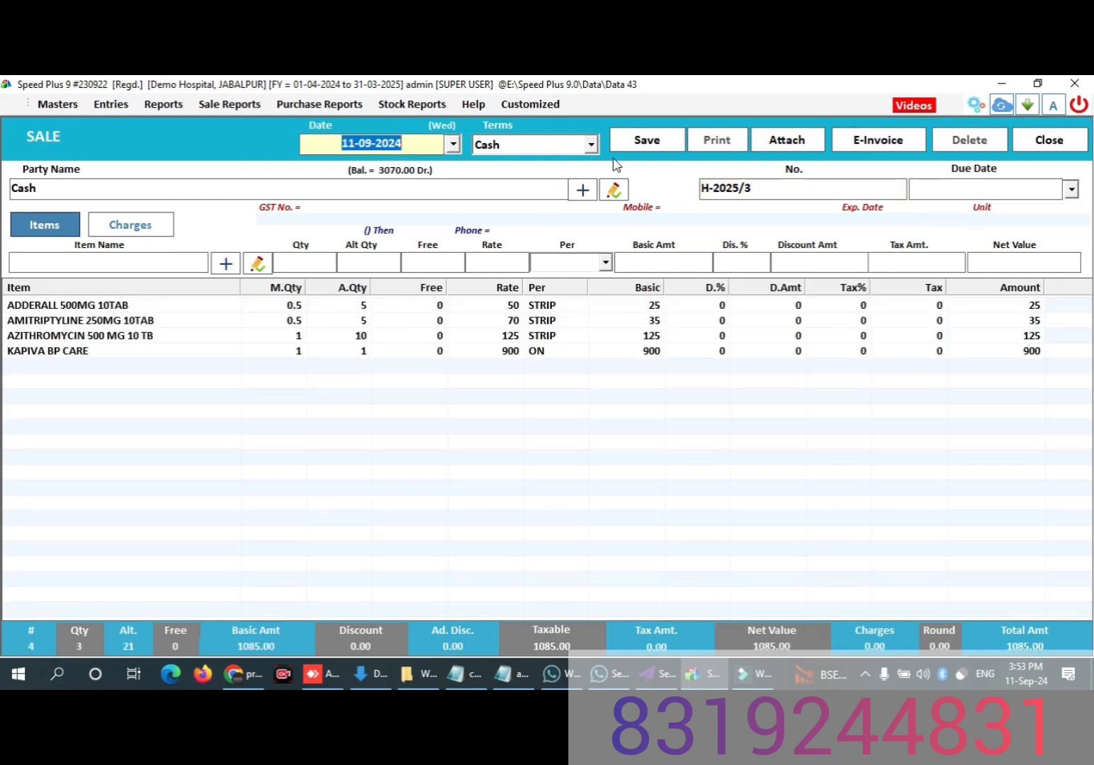
Step: Save the sale with printing accepted, and preview its bill in the OPD BILL format before closing the preview
{"action": "left_click", "coordinate": [647, 139]}
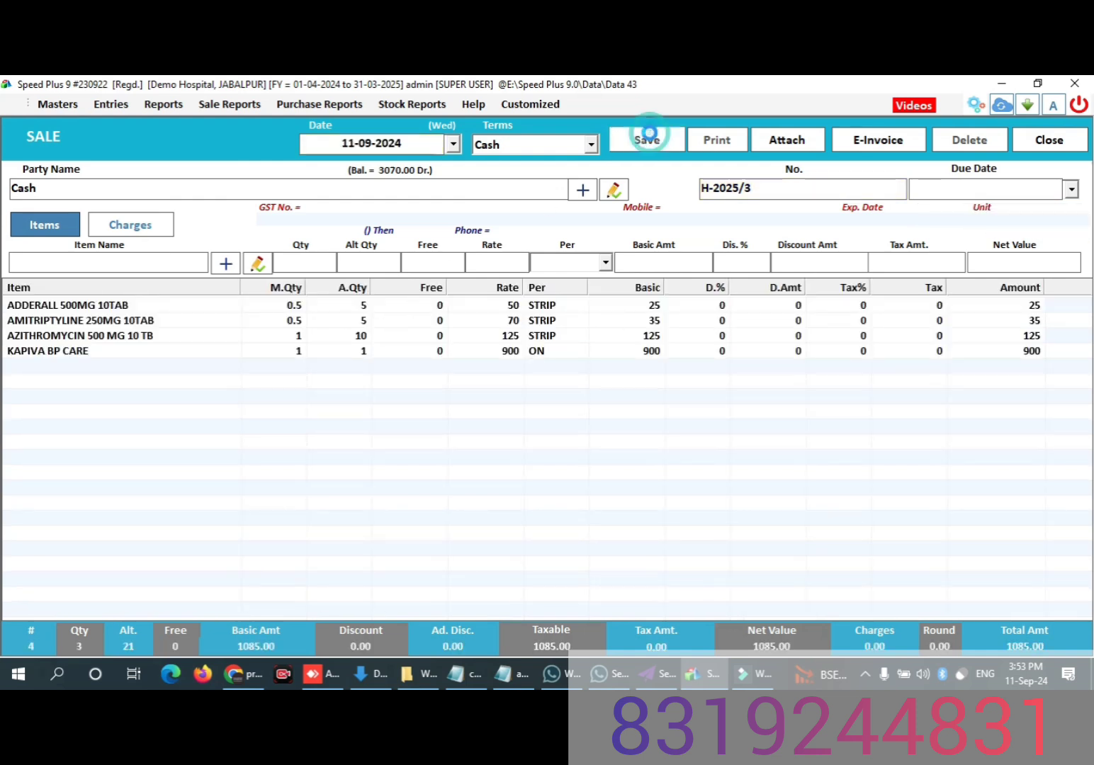
{"action": "left_click", "coordinate": [577, 427]}
{"action": "left_click", "coordinate": [527, 428]}
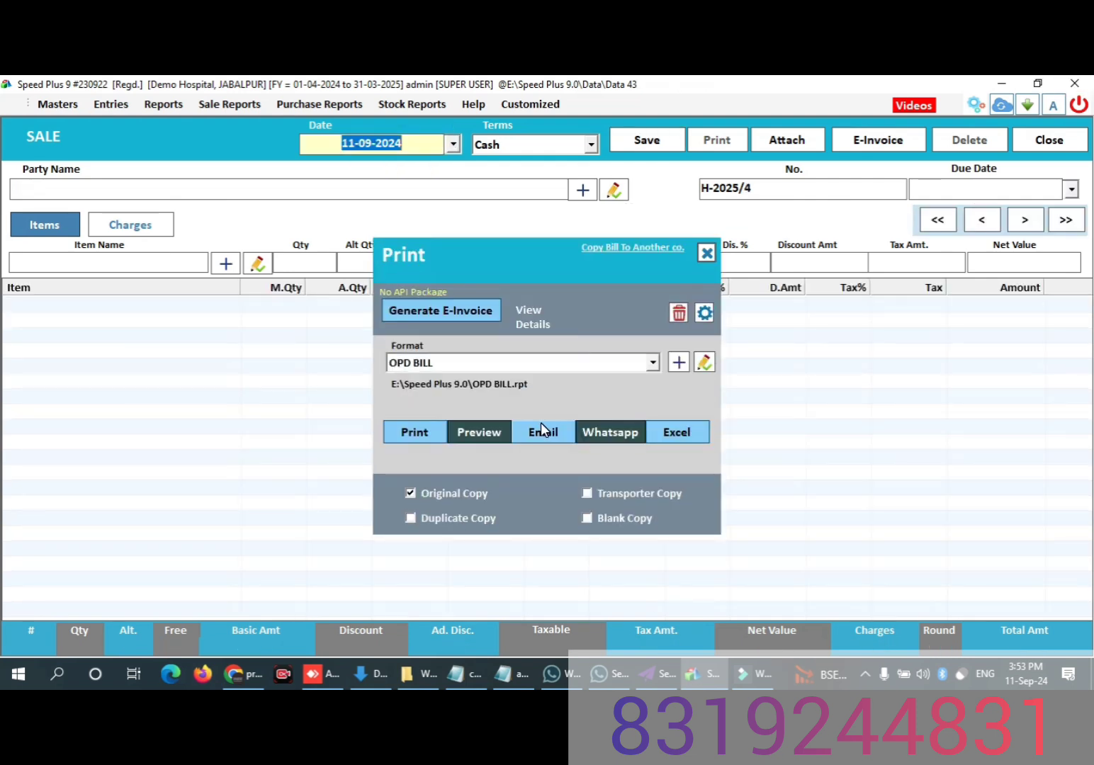
{"action": "left_click", "coordinate": [484, 437]}
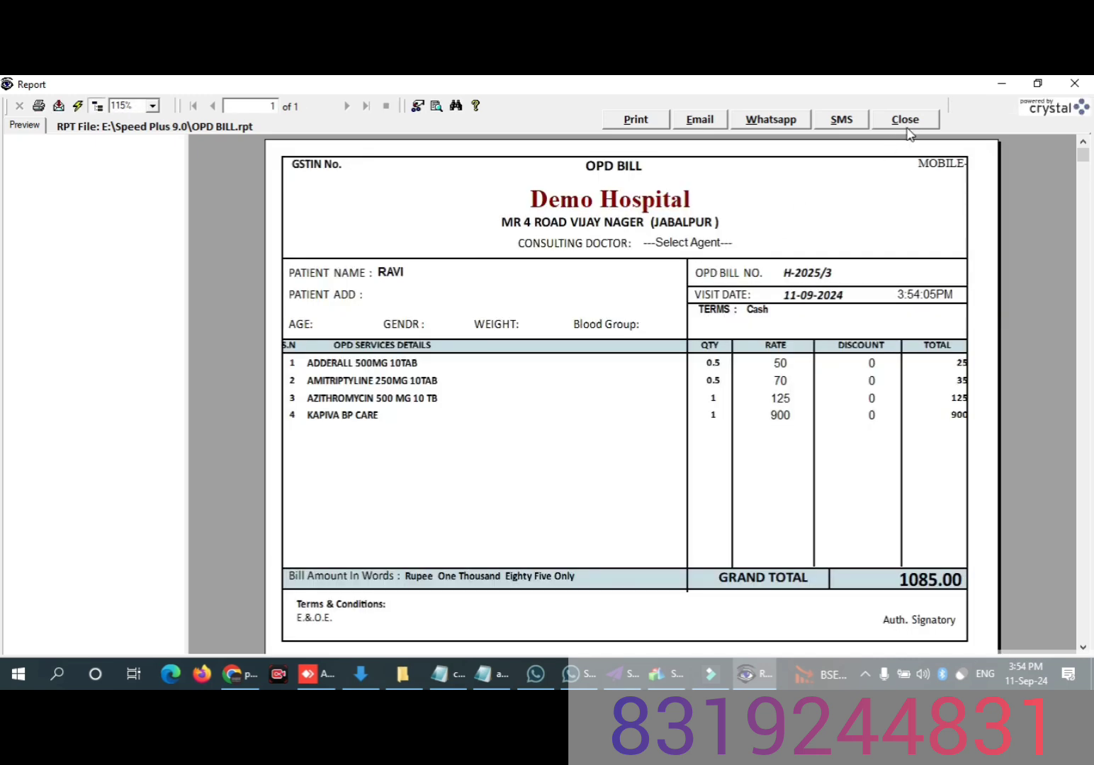
{"action": "left_click", "coordinate": [904, 119]}
Step: Close the print options and the empty sale entry, and refresh the dashboard
{"action": "left_click", "coordinate": [706, 254]}
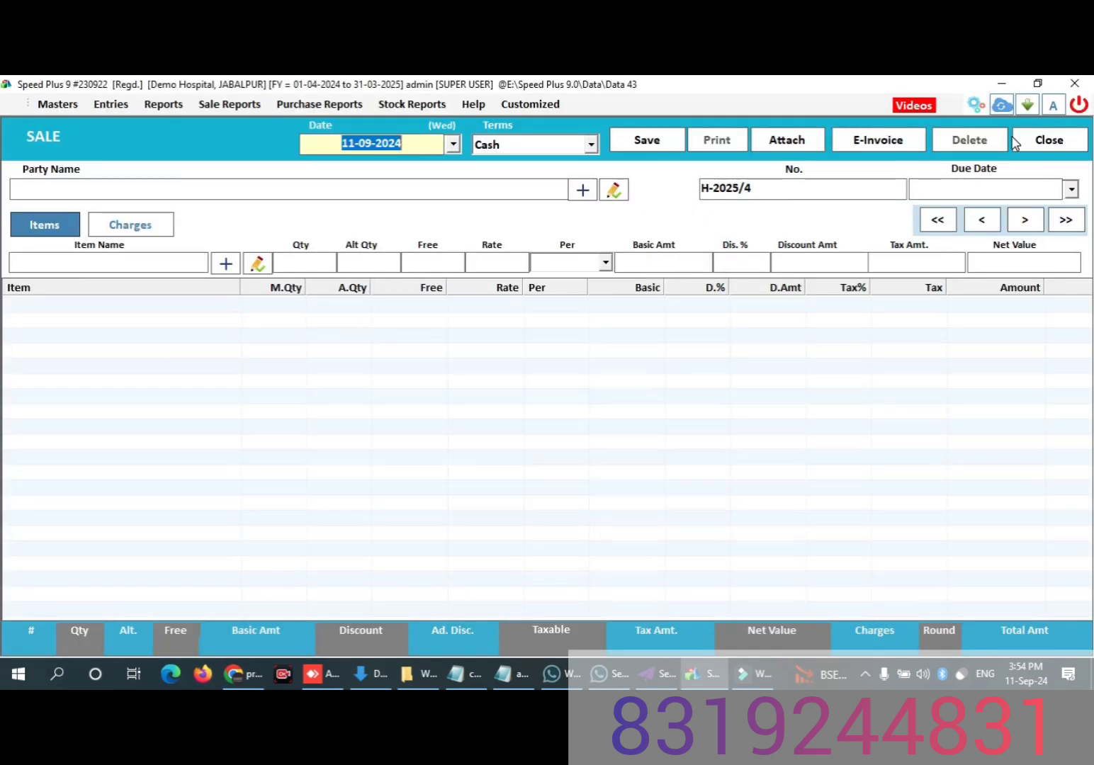
{"action": "left_click", "coordinate": [1047, 140]}
{"action": "left_click", "coordinate": [110, 624]}
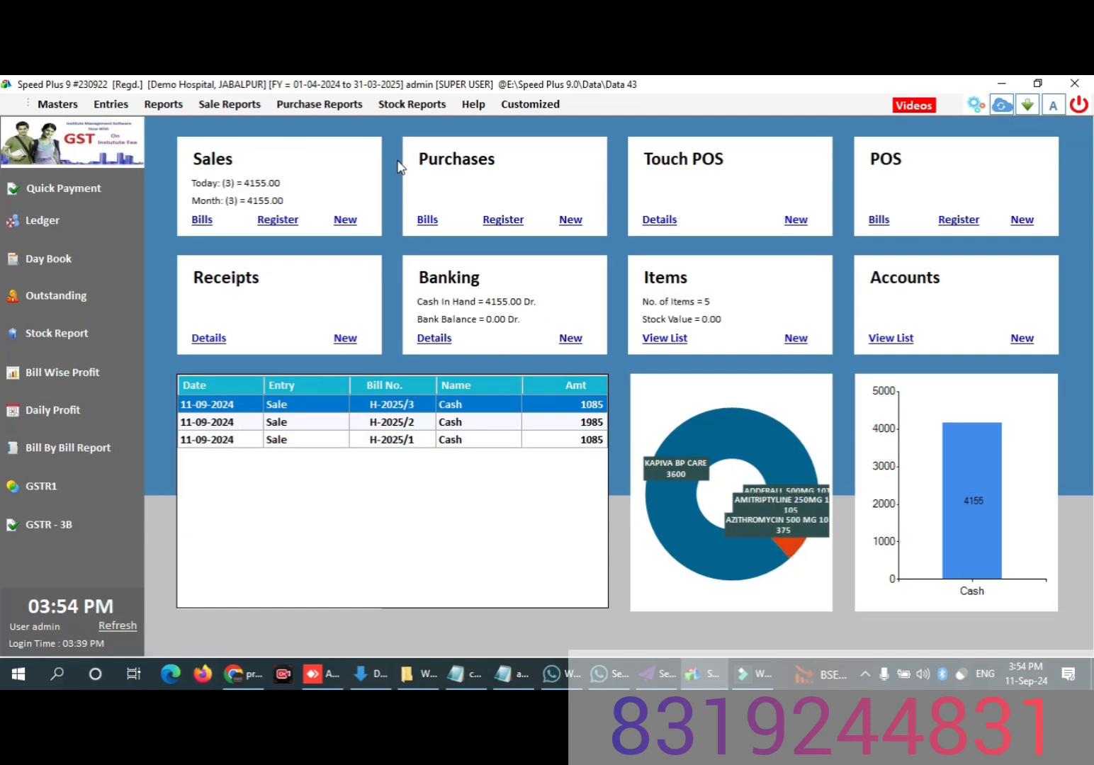
{"action": "left_click", "coordinate": [864, 672]}
{"action": "right_click", "coordinate": [880, 641]}
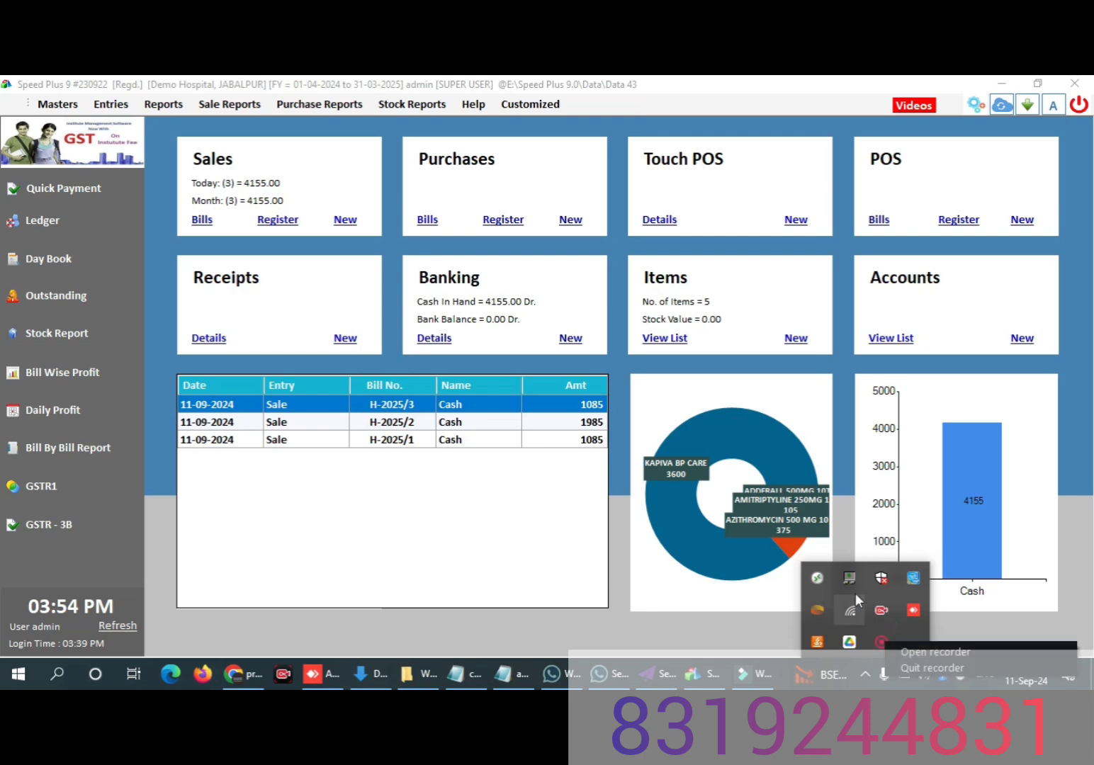
{"action": "left_click", "coordinate": [917, 655]}
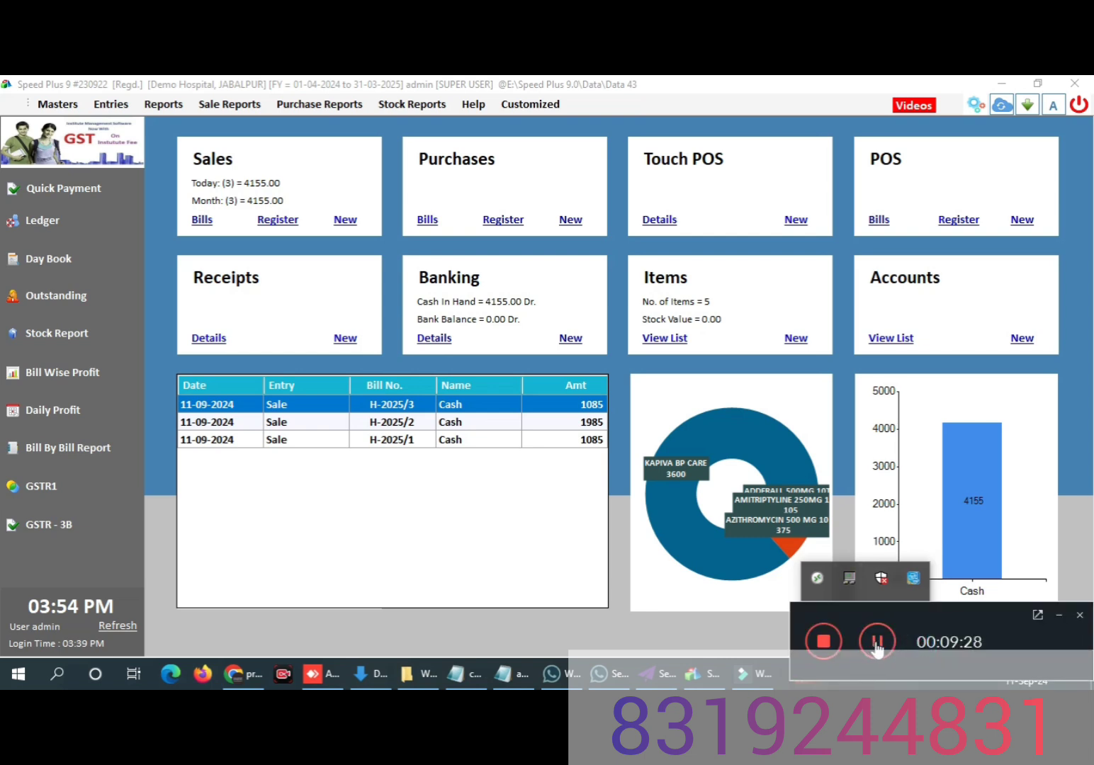